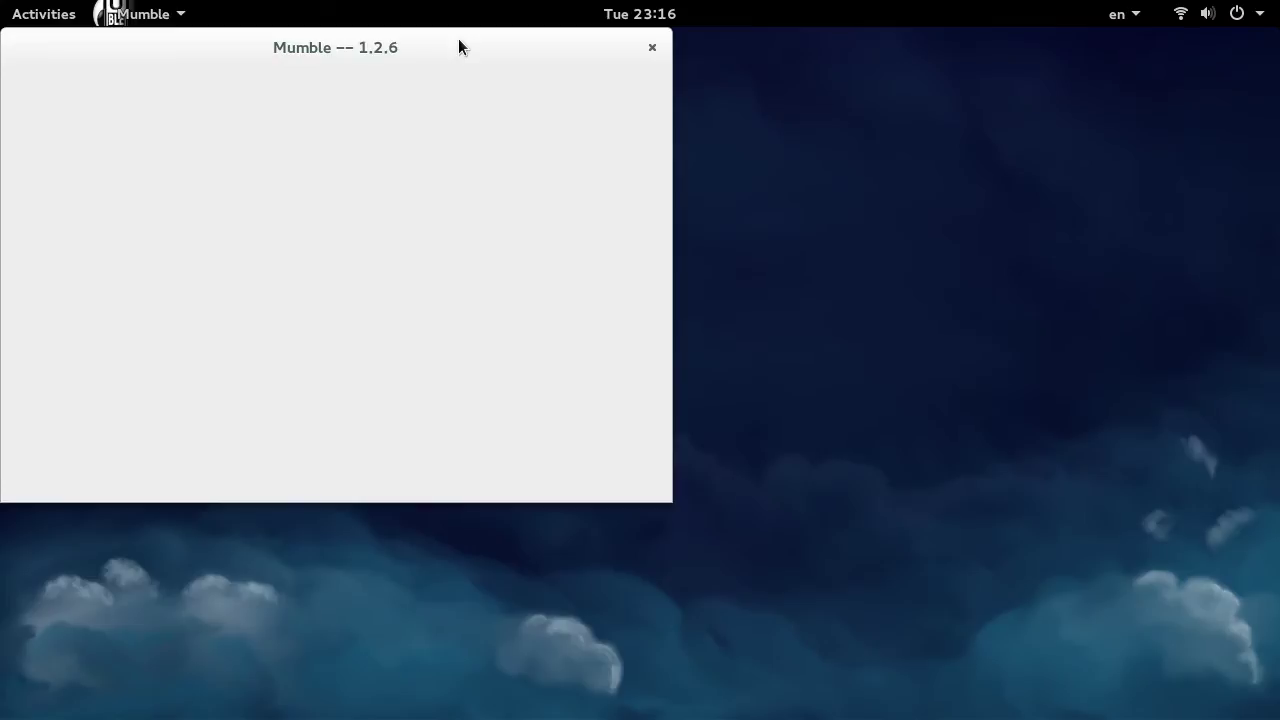
# - Start the audio tuning wizard, keep PulseAudio with Default Input as the input device, and continue past device selection
pyautogui.moveTo(473, 46); pyautogui.dragTo(702, 115)
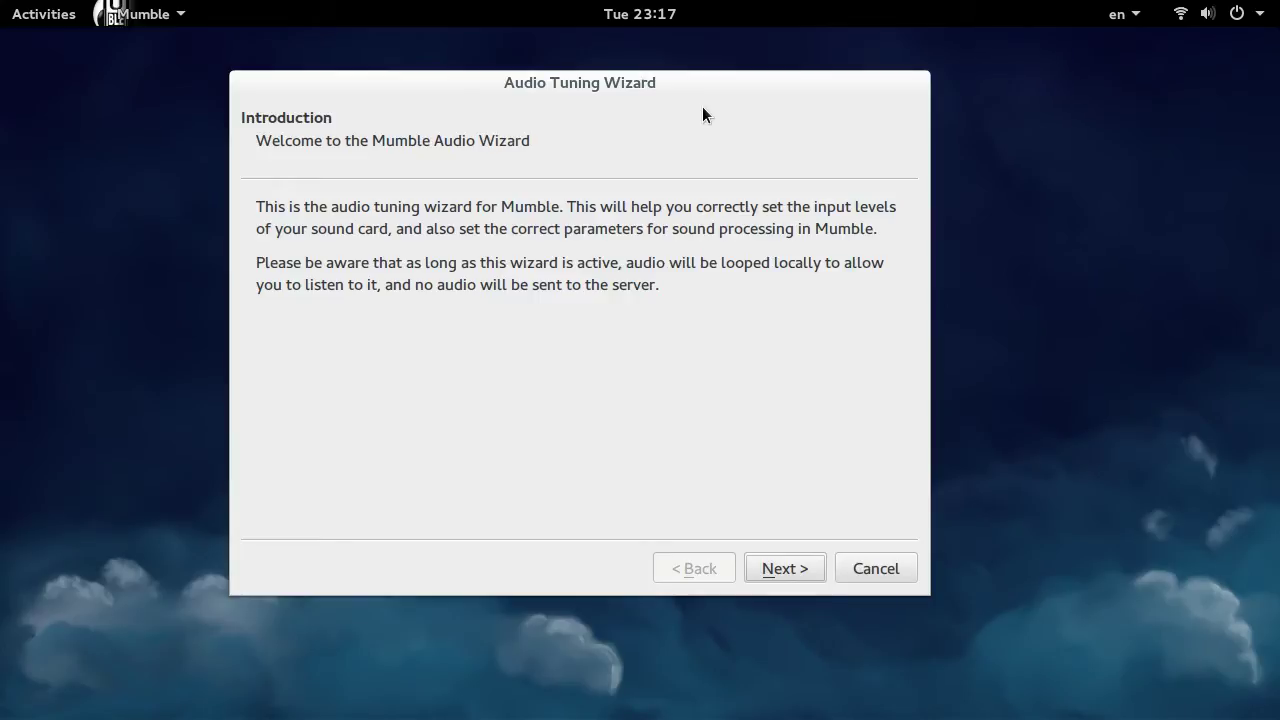
pyautogui.click(789, 568)
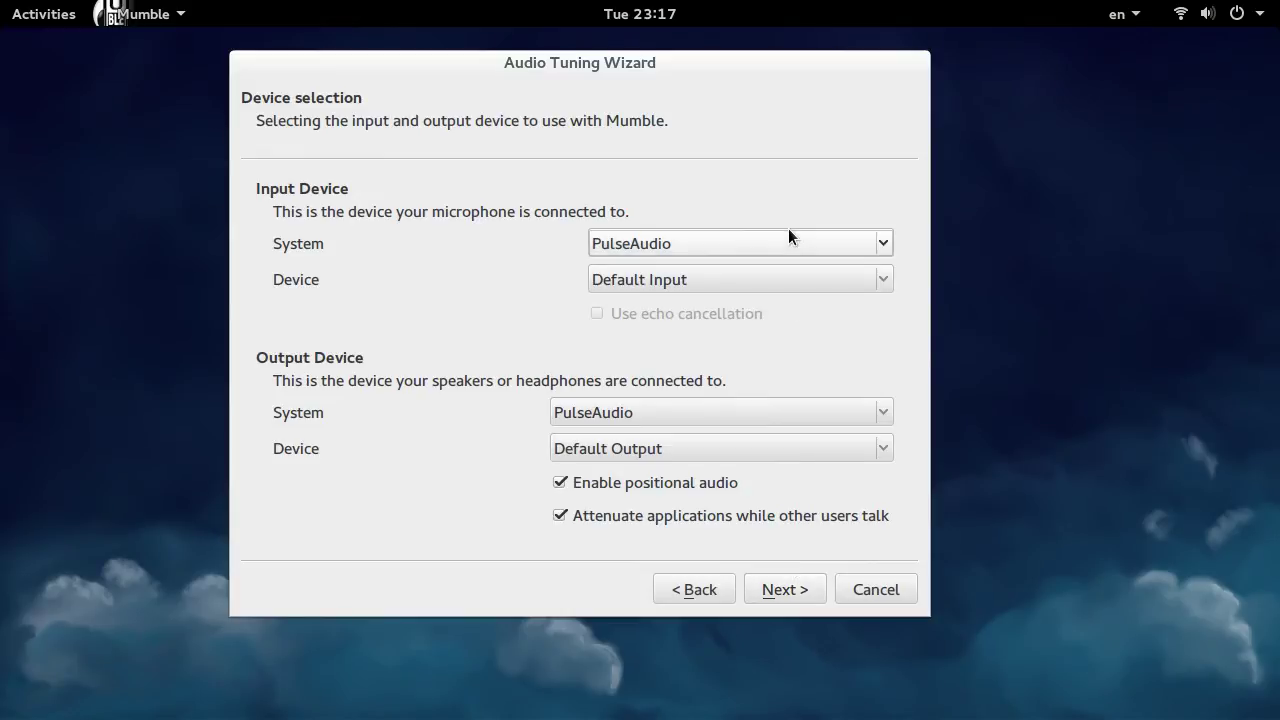
pyautogui.click(789, 240)
pyautogui.click(788, 230)
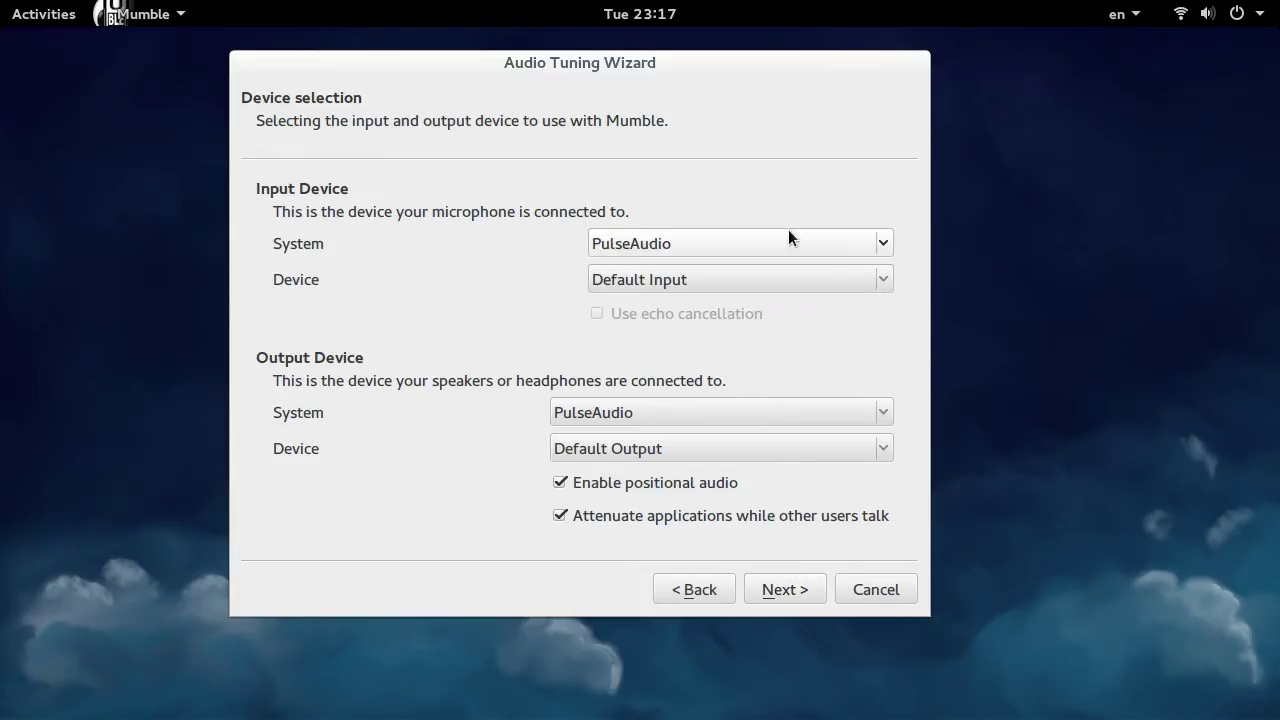
pyautogui.click(788, 230)
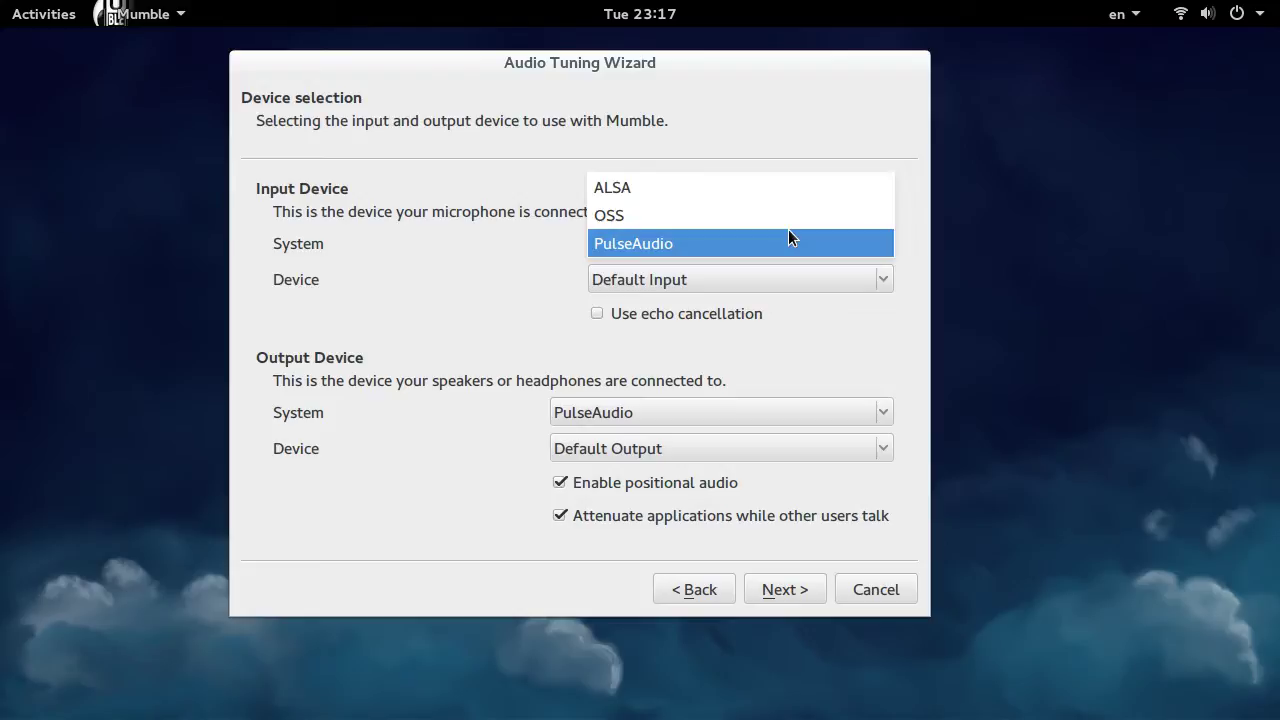
pyautogui.click(788, 237)
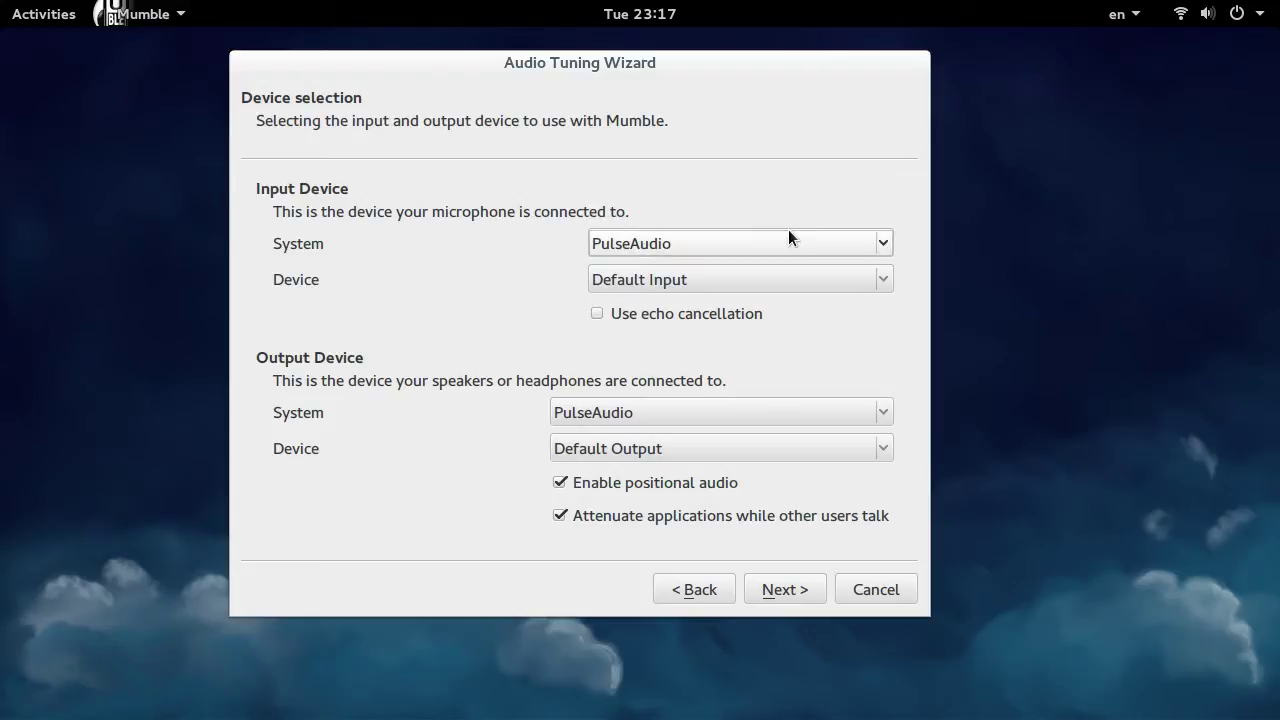
pyautogui.click(743, 276)
pyautogui.click(743, 279)
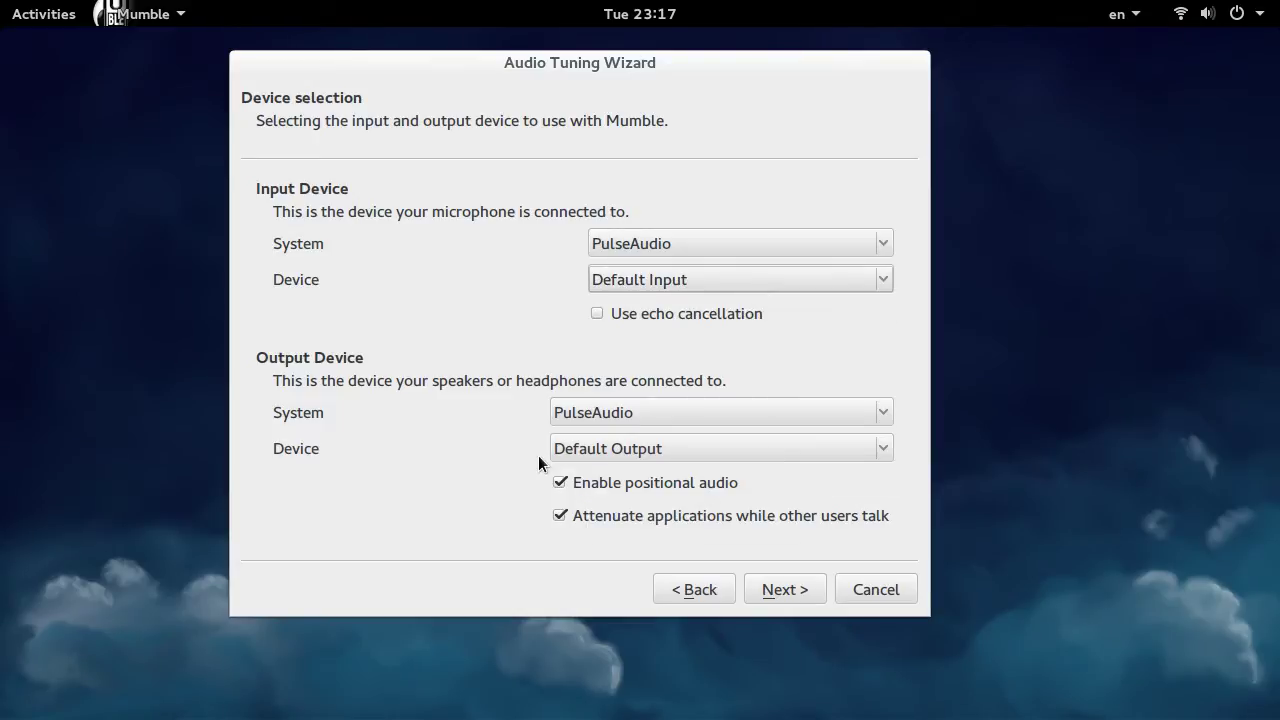
pyautogui.click(780, 590)
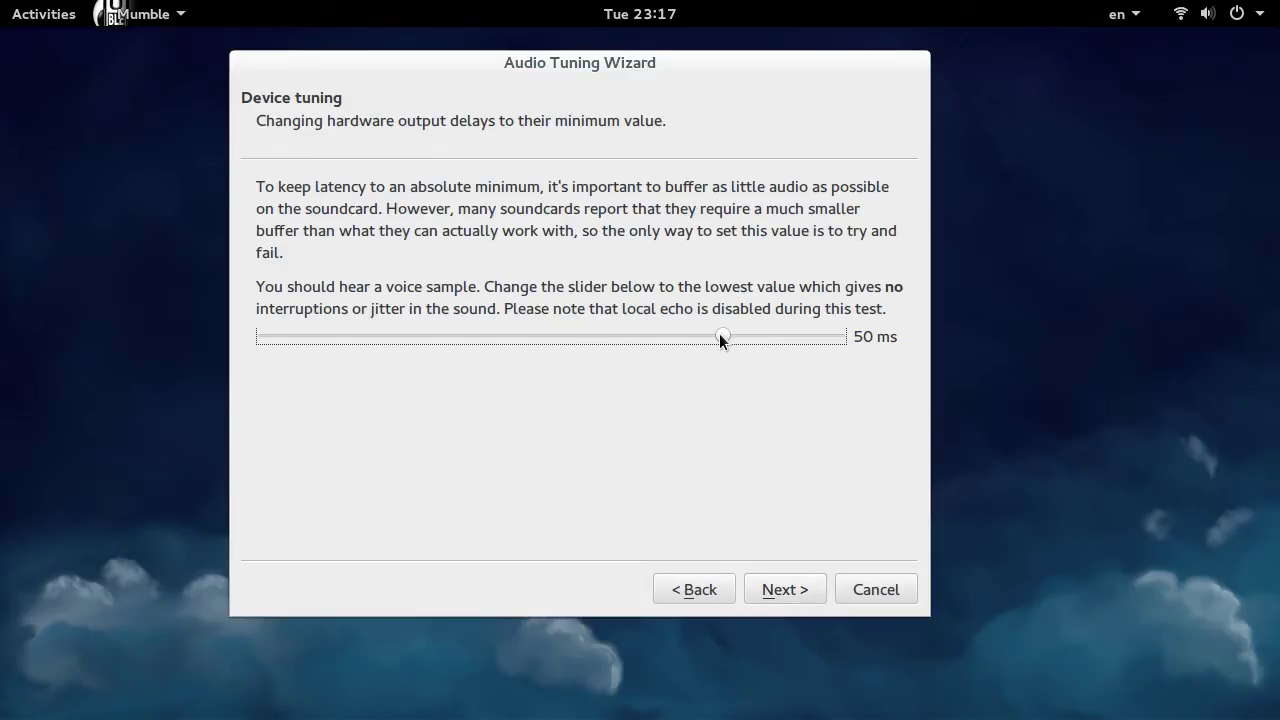
# - Try different output buffer delays, set the delay to its lowest value, and proceed to volume tuning
pyautogui.click(832, 339)
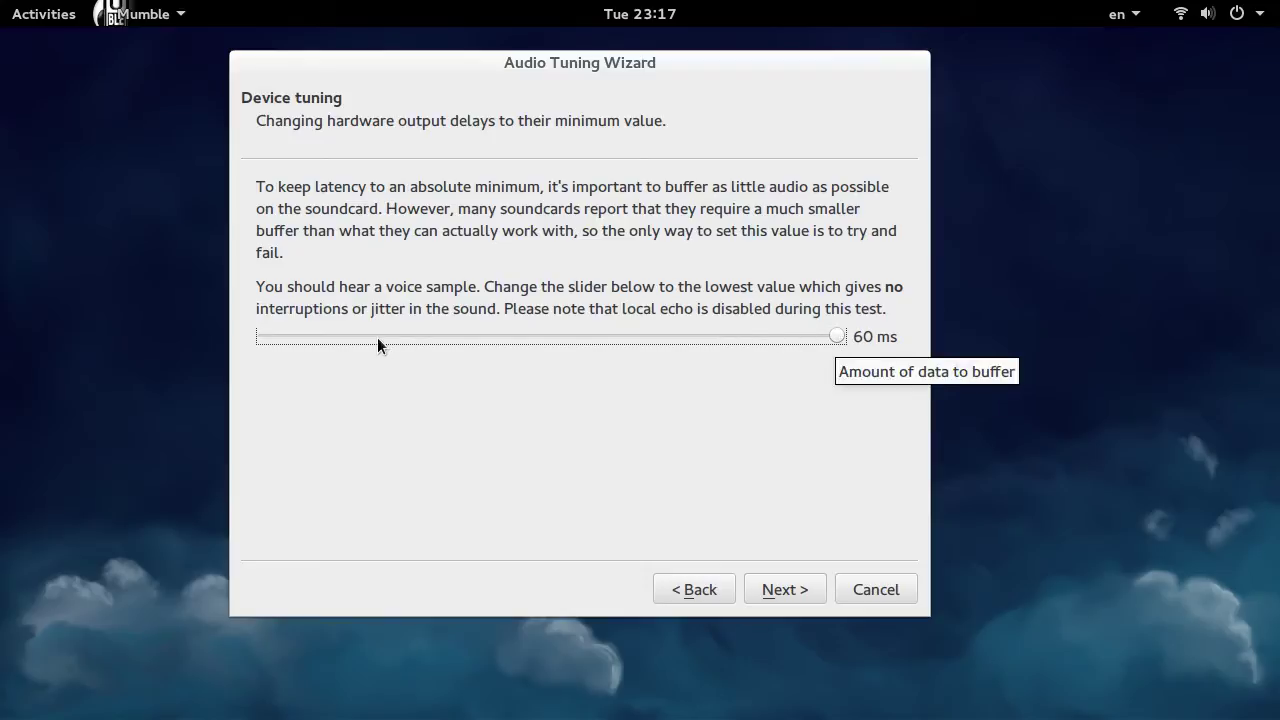
pyautogui.click(280, 340)
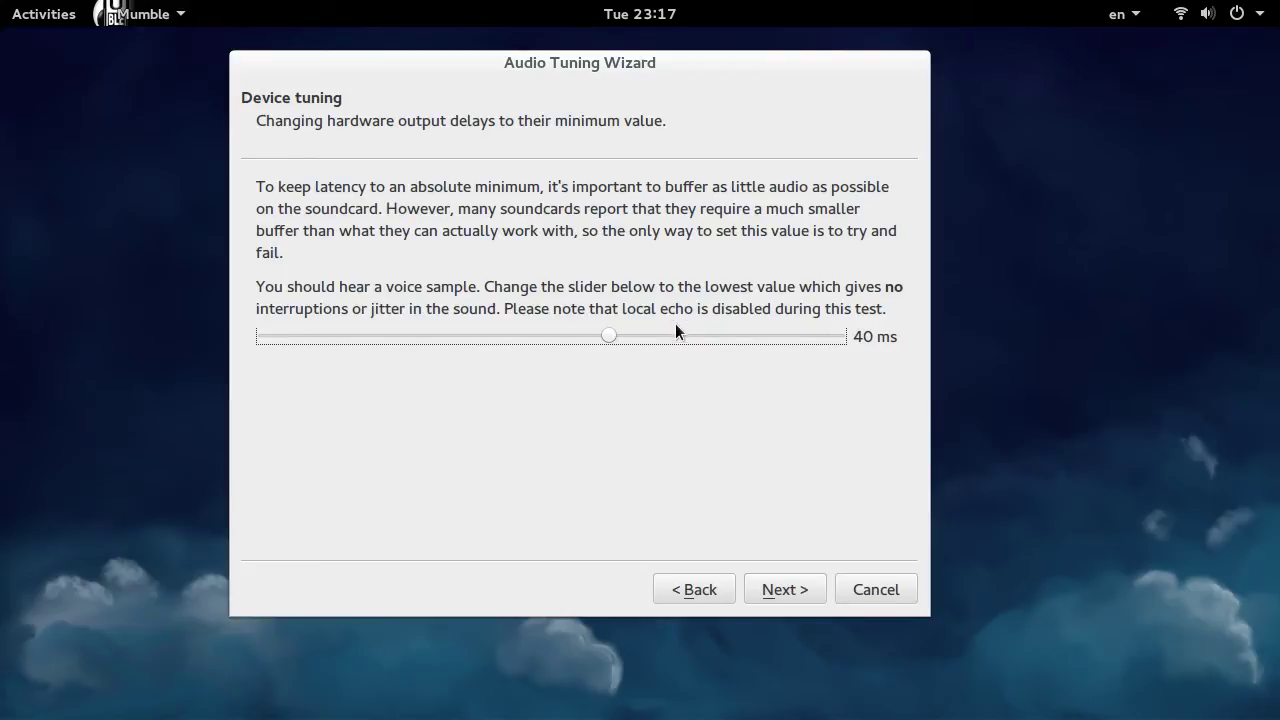
pyautogui.moveTo(612, 336); pyautogui.dragTo(285, 303)
pyautogui.click(775, 588)
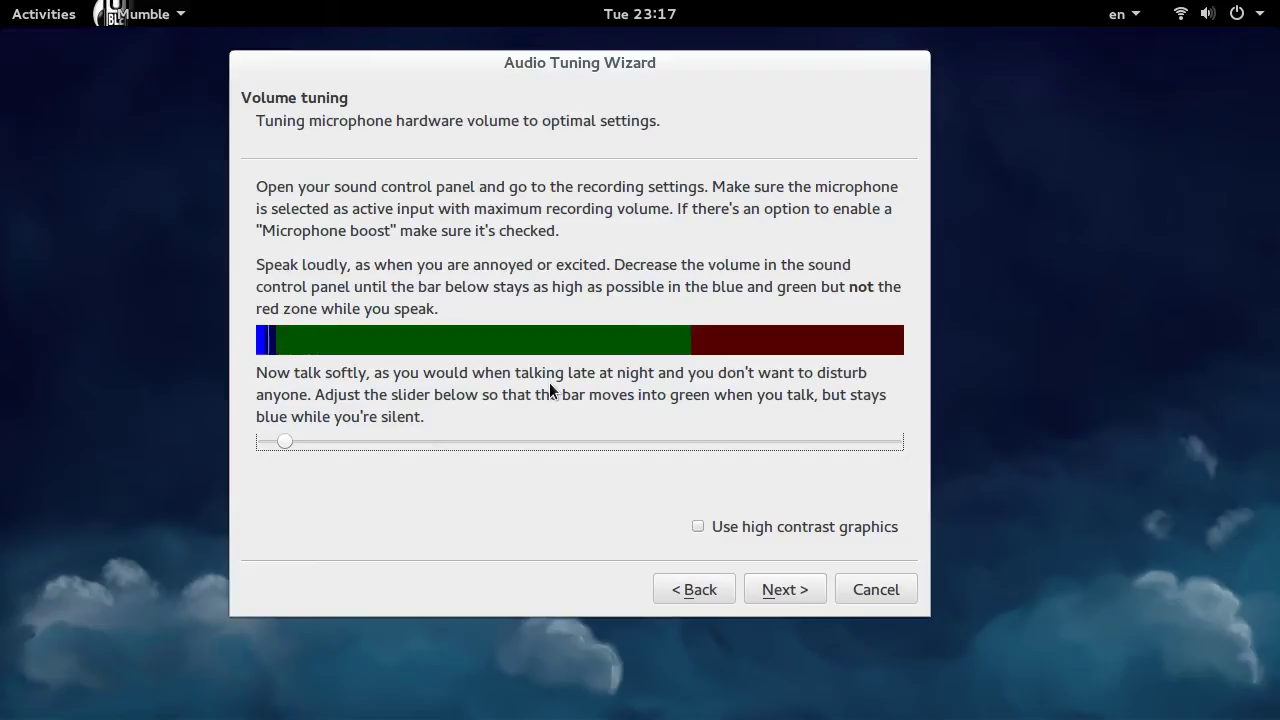
# - Keep the microphone volume slider near its low end, try high contrast graphics on and off, and proceed to voice activity detection
pyautogui.moveTo(284, 441)
pyautogui.mouseDown()
pyautogui.moveTo(268, 437)
pyautogui.moveTo(411, 442)
pyautogui.moveTo(284, 426)
pyautogui.mouseUp()
pyautogui.click(699, 527)
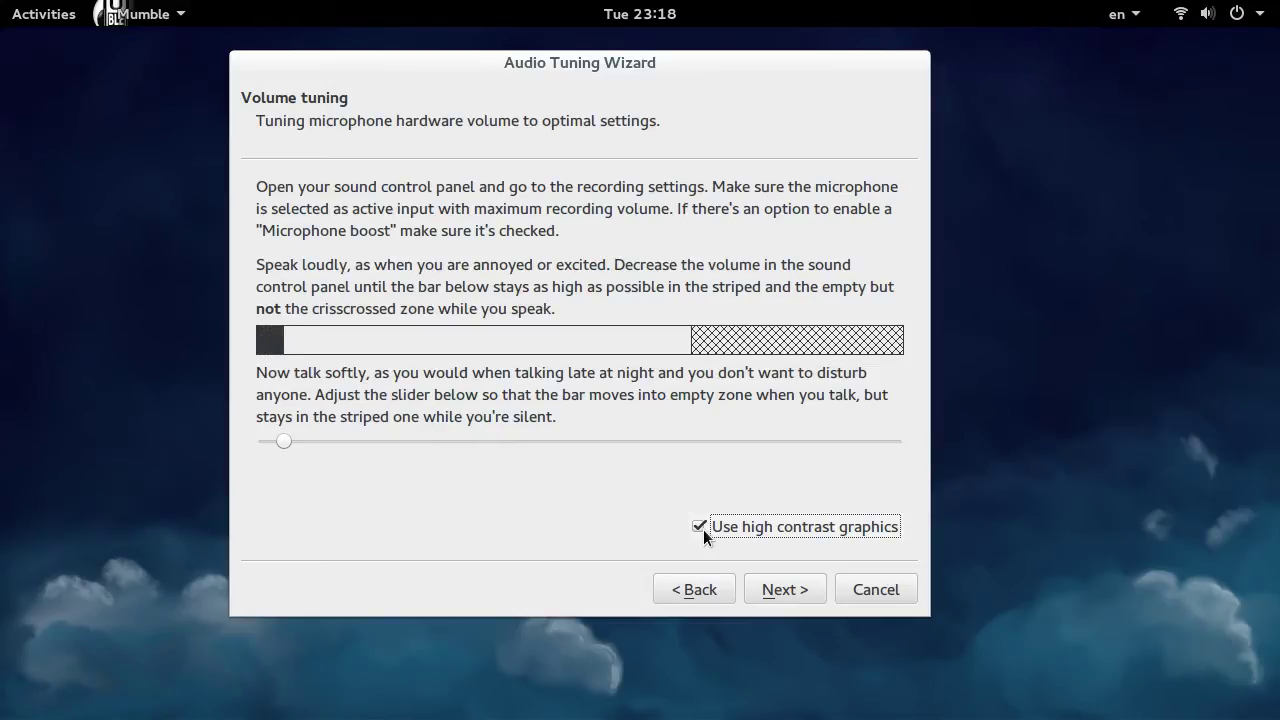
pyautogui.click(703, 529)
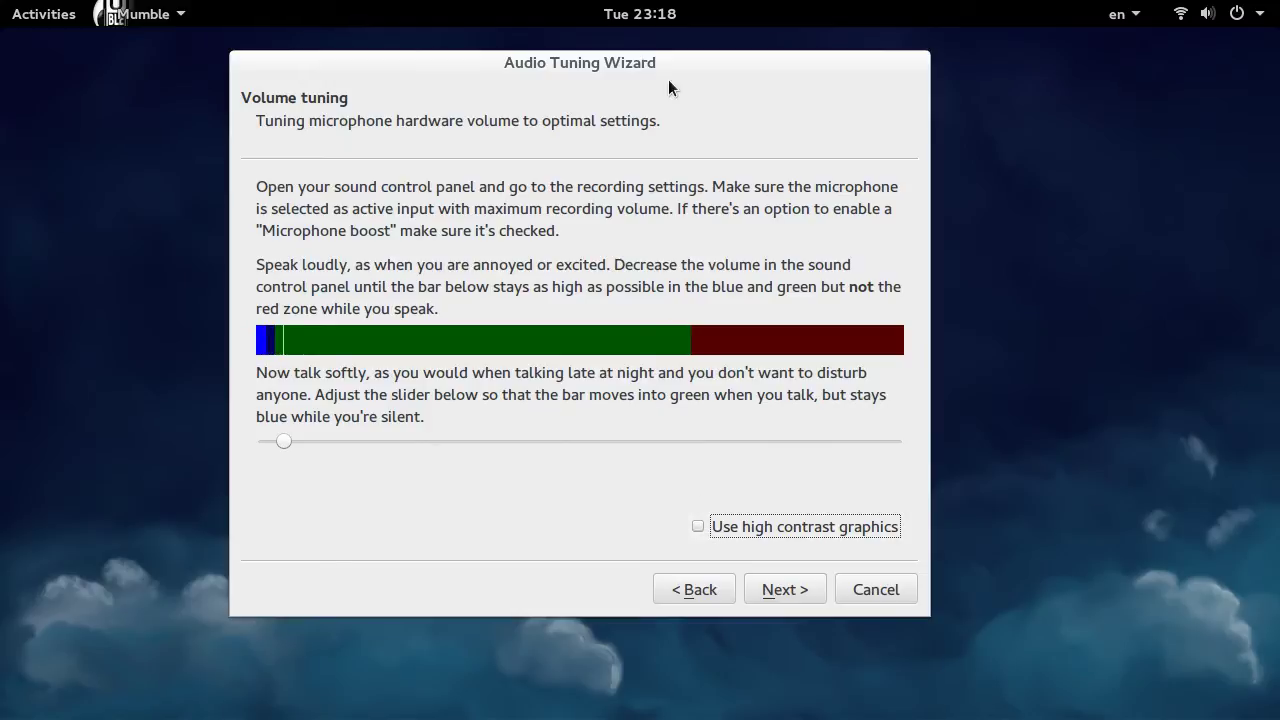
pyautogui.click(770, 592)
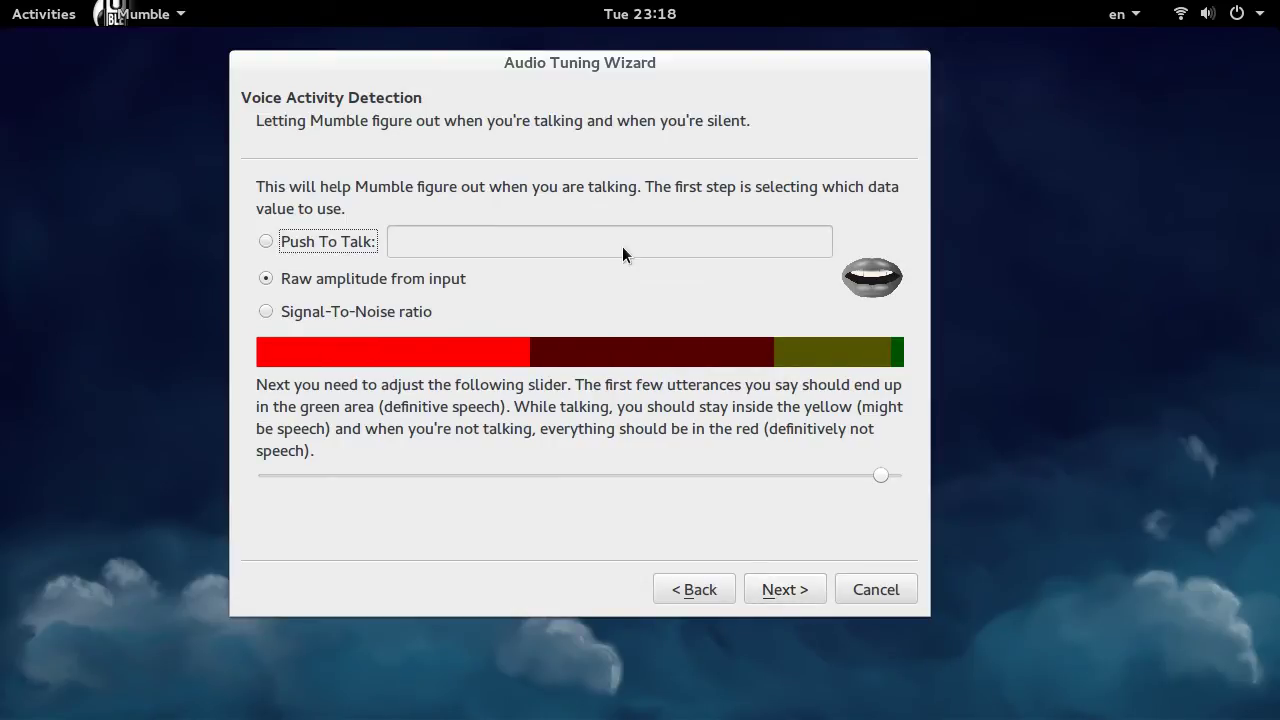
# - Select Push To Talk for voice activity detection and assign F2 as its shortcut
pyautogui.click(338, 241)
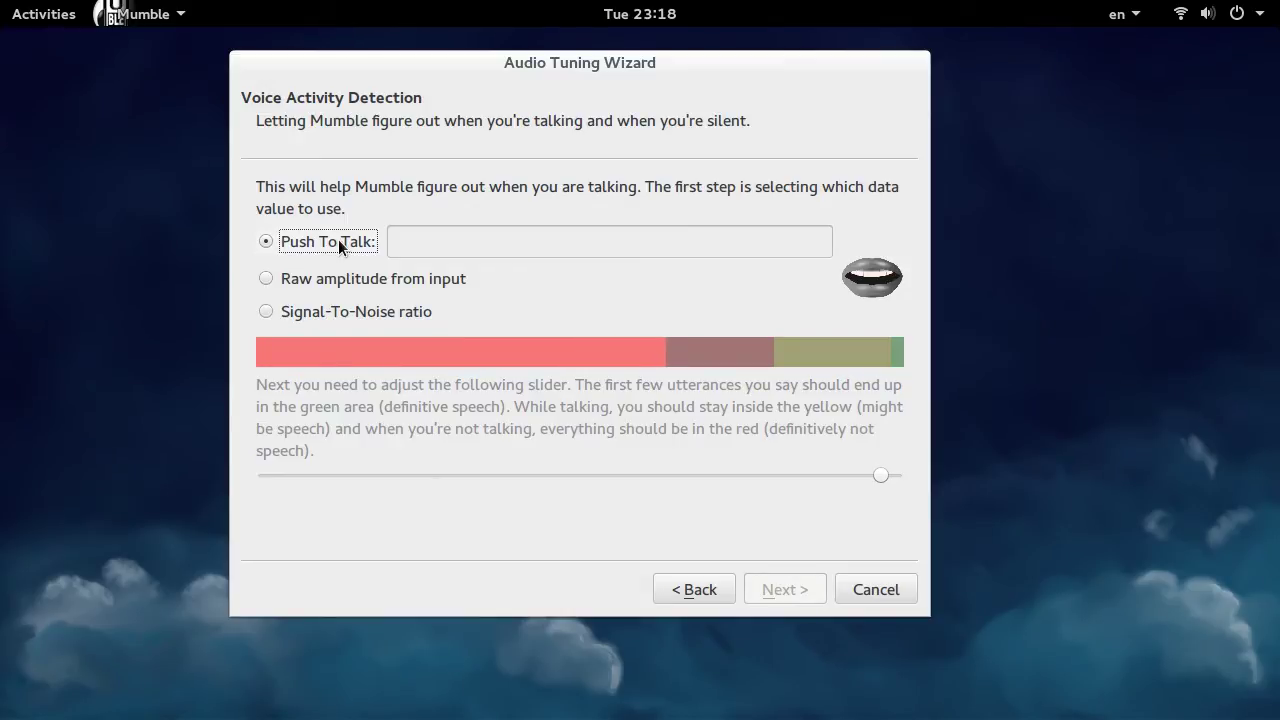
pyautogui.click(424, 240)
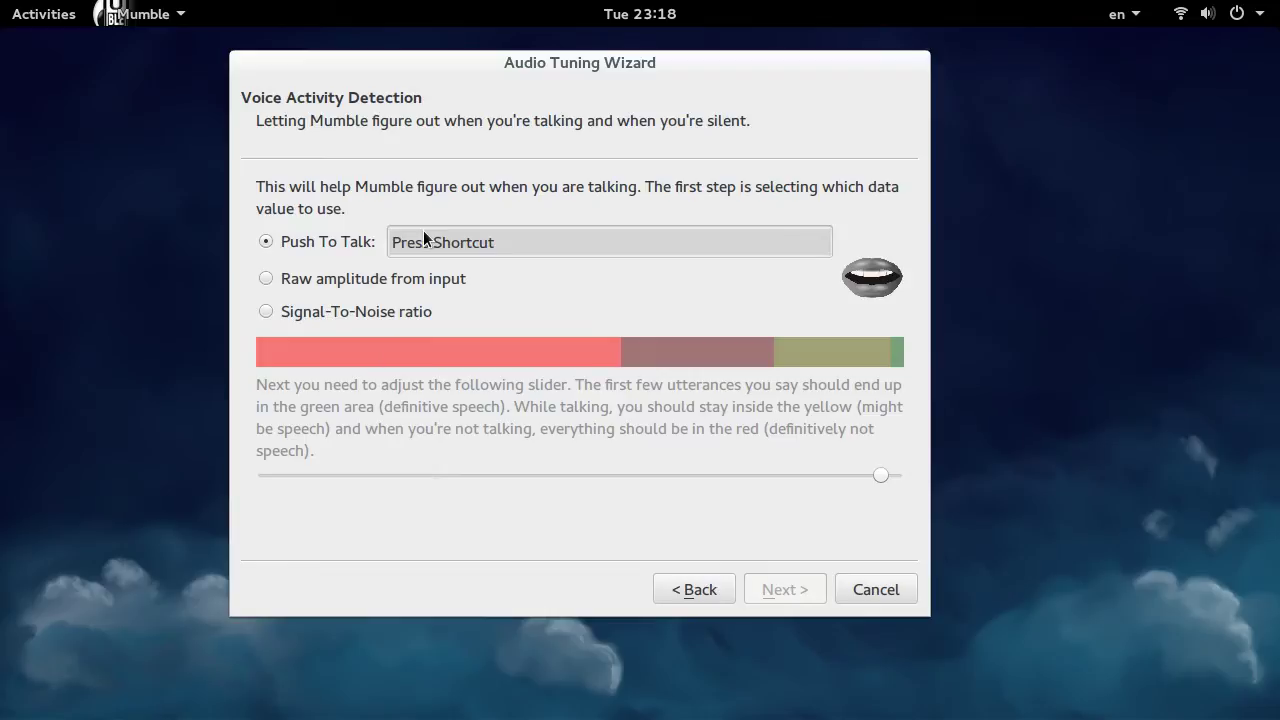
pyautogui.press('F2')
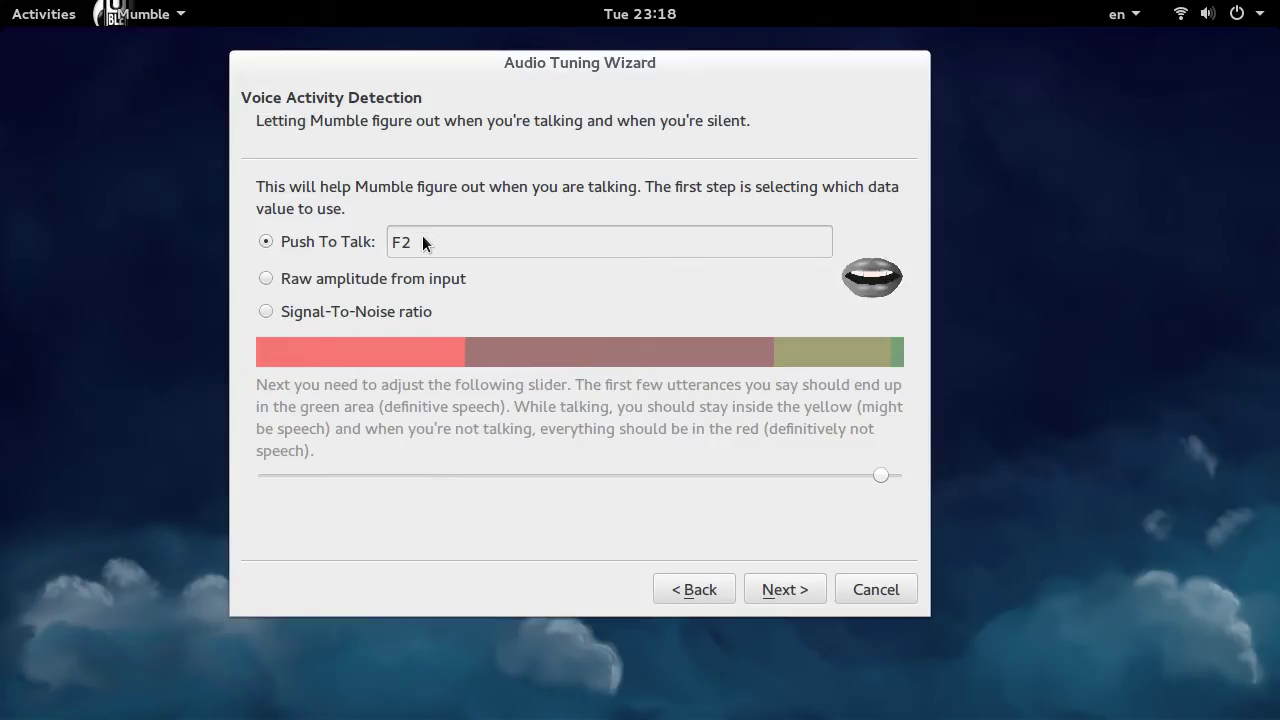
# - Try Raw amplitude from input and Signal-To-Noise ratio, reselect Push To Talk, and proceed to the quality settings
pyautogui.click(380, 281)
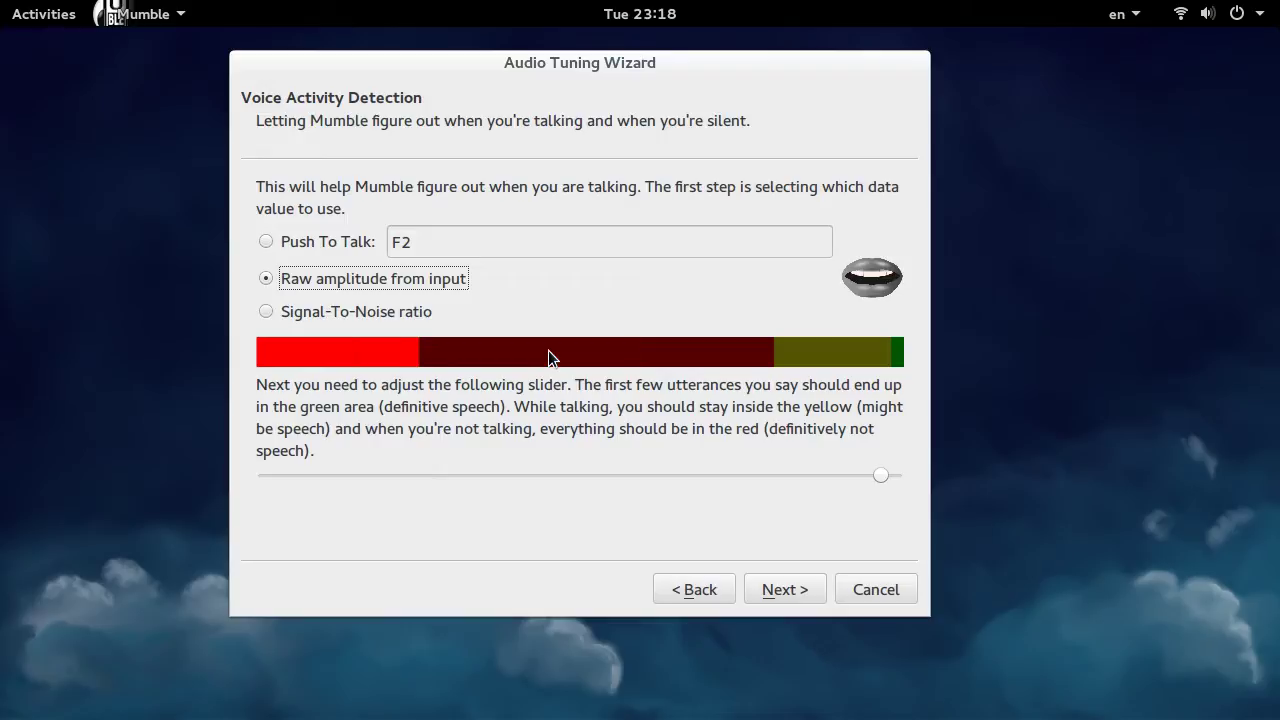
pyautogui.click(414, 310)
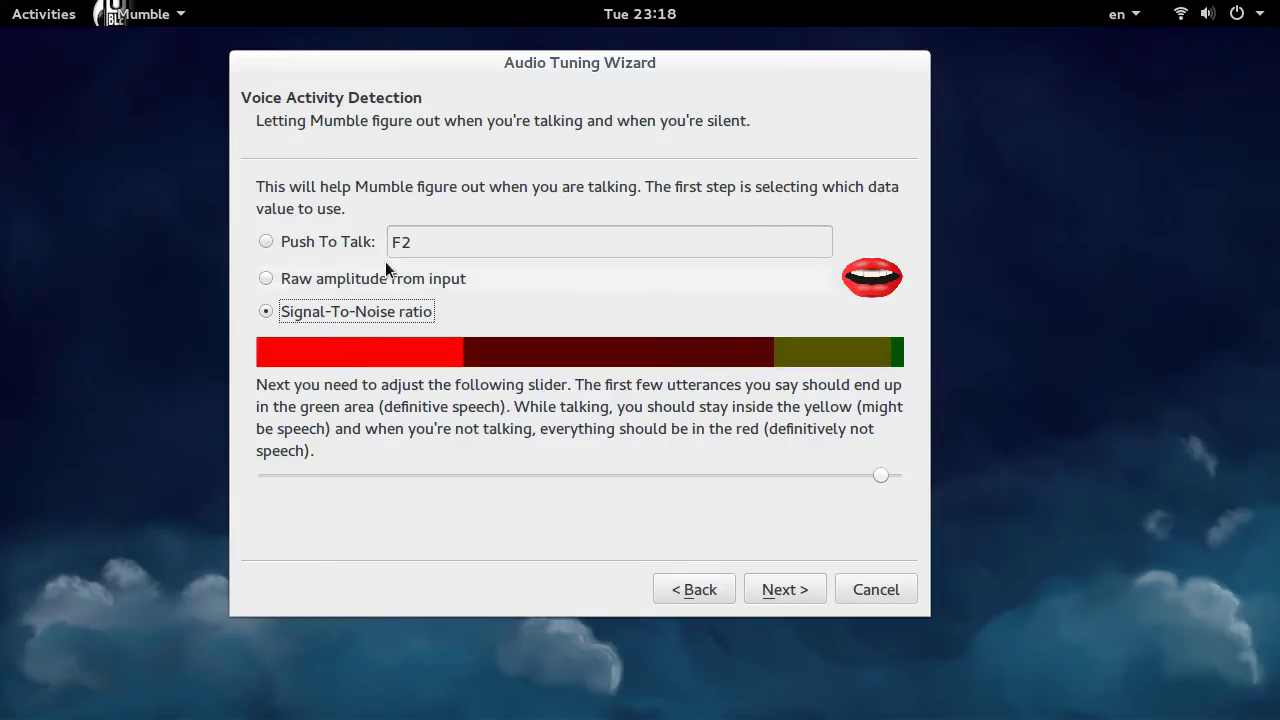
pyautogui.click(362, 240)
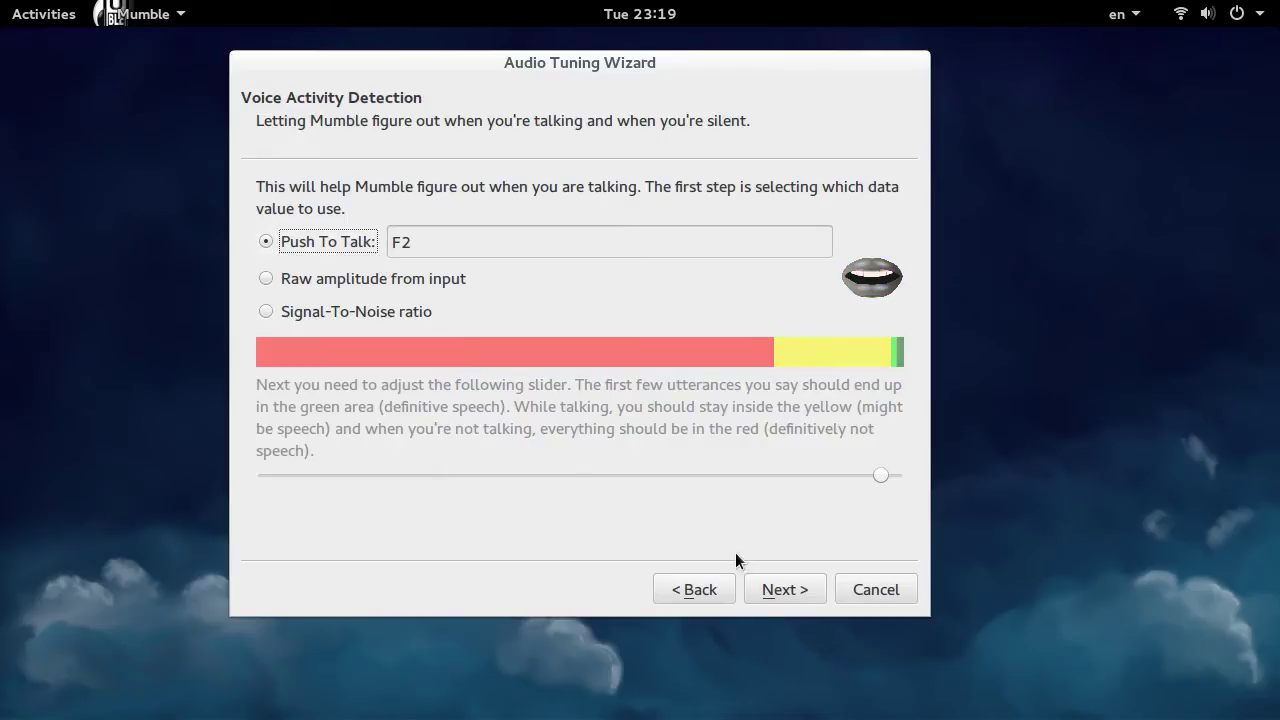
pyautogui.click(768, 598)
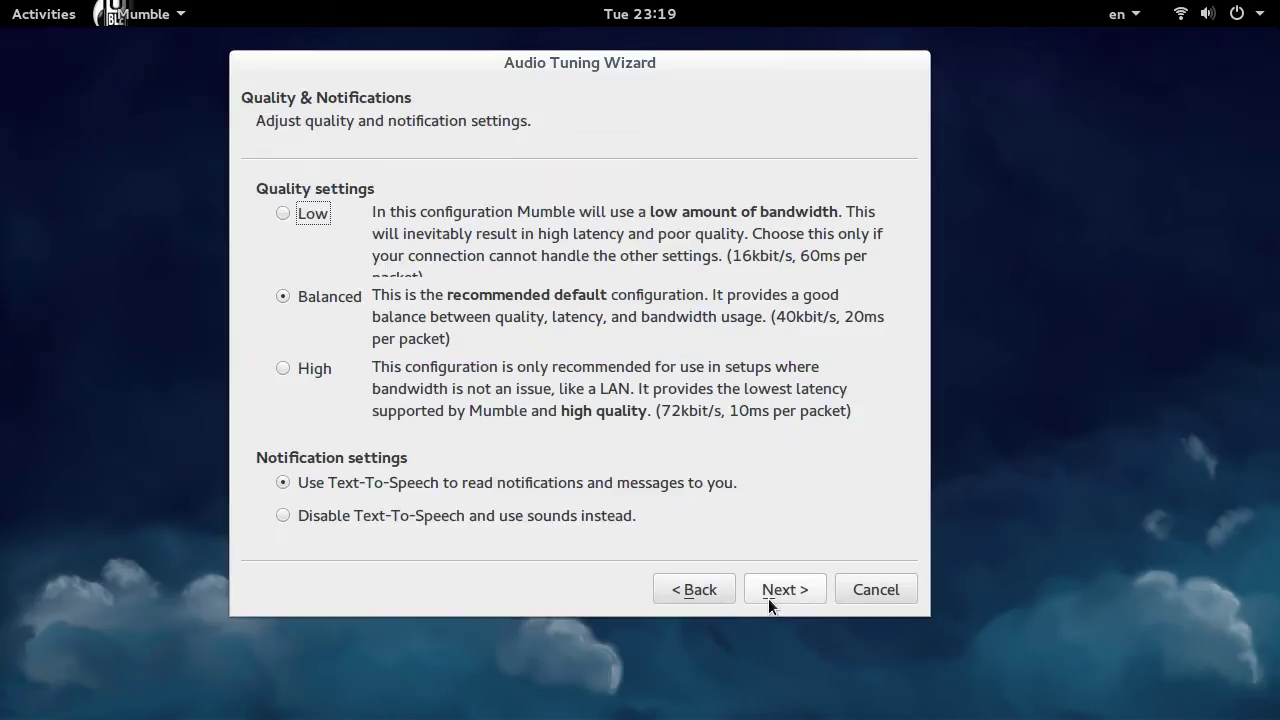
# - Set audio quality to High, disable Text-To-Speech in favour of sounds, and continue to the positional audio page
pyautogui.click(297, 369)
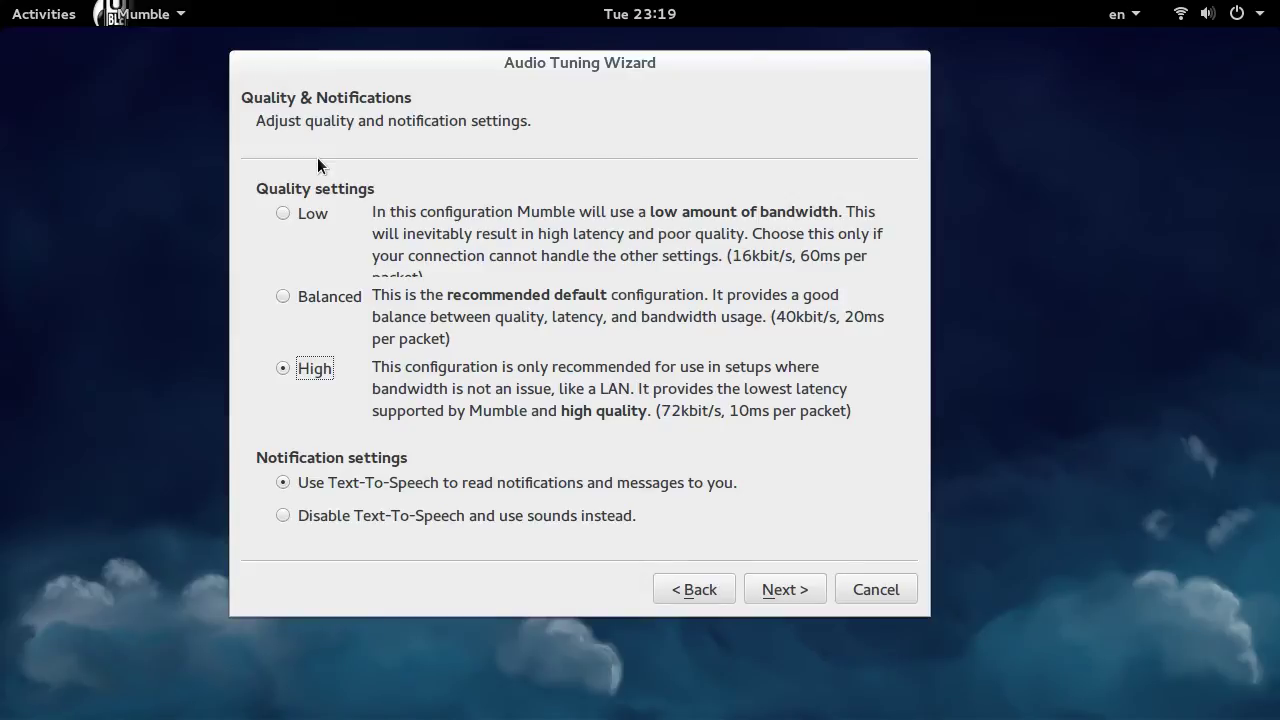
pyautogui.click(344, 521)
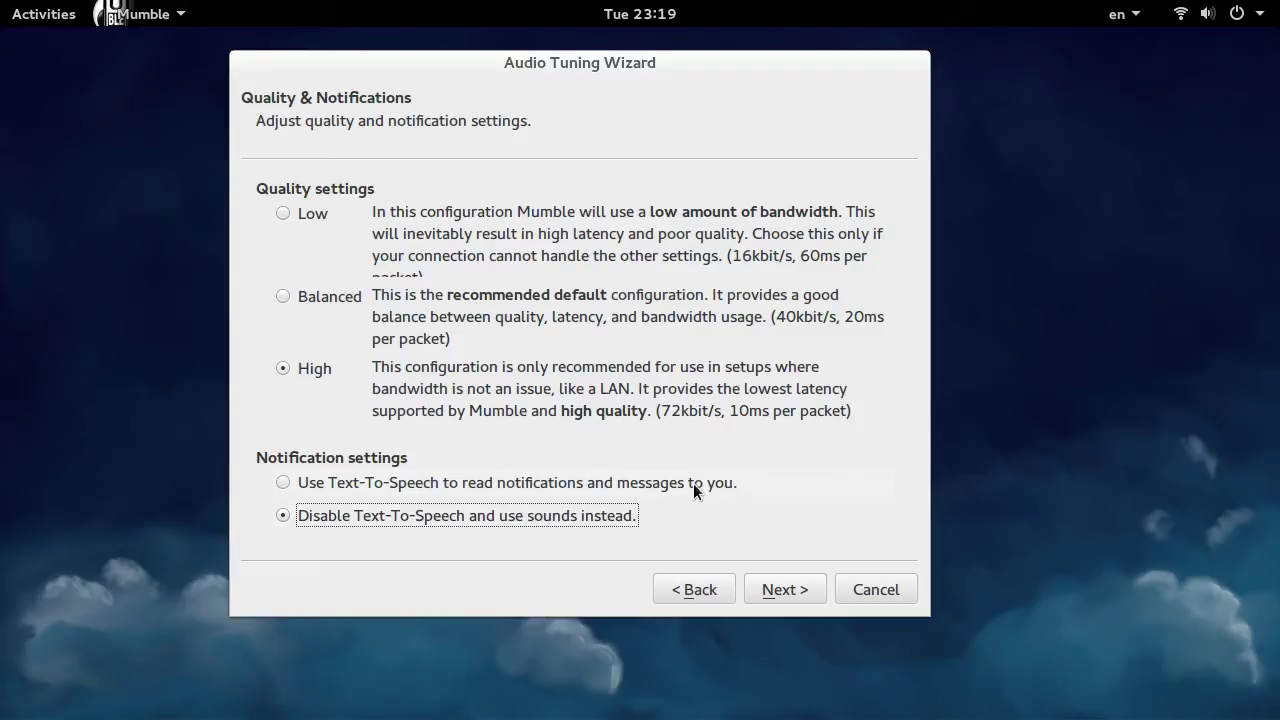
pyautogui.click(799, 597)
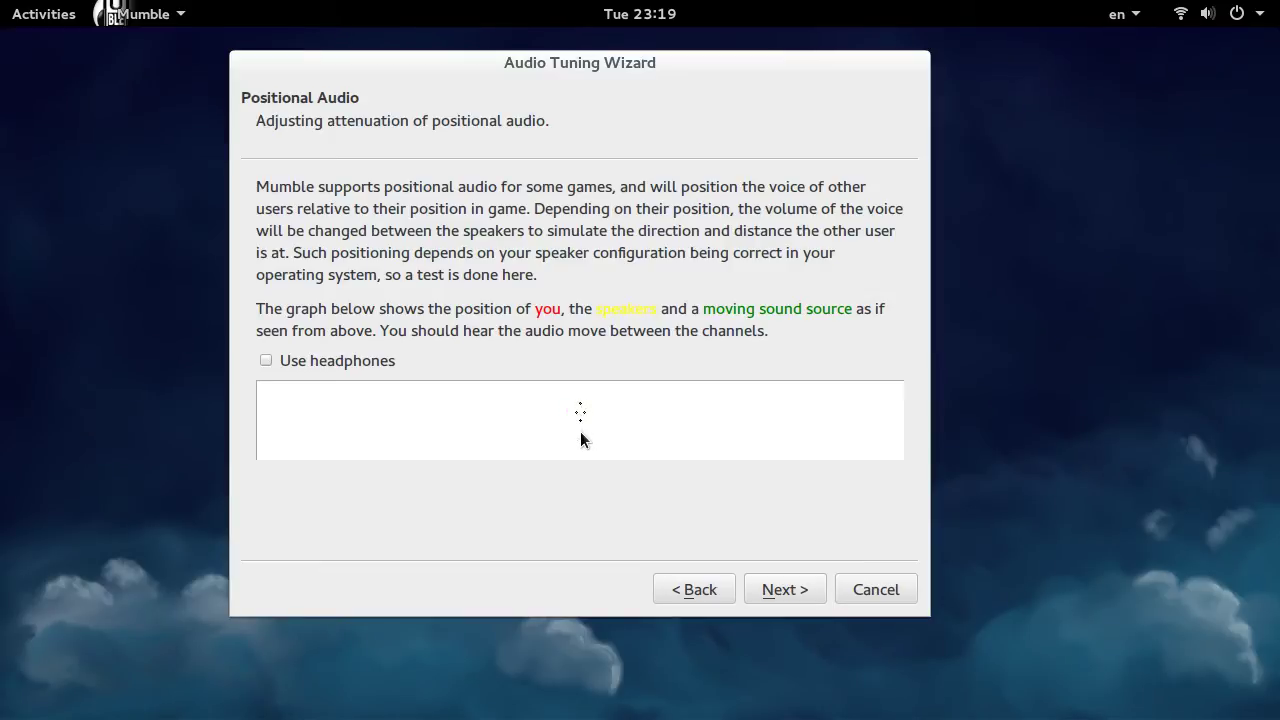
# - Try the headphones option in the positional audio test and proceed to the wizard's final page
pyautogui.click(363, 370)
pyautogui.click(363, 370)
pyautogui.click(363, 370)
pyautogui.click(580, 410)
pyautogui.click(786, 590)
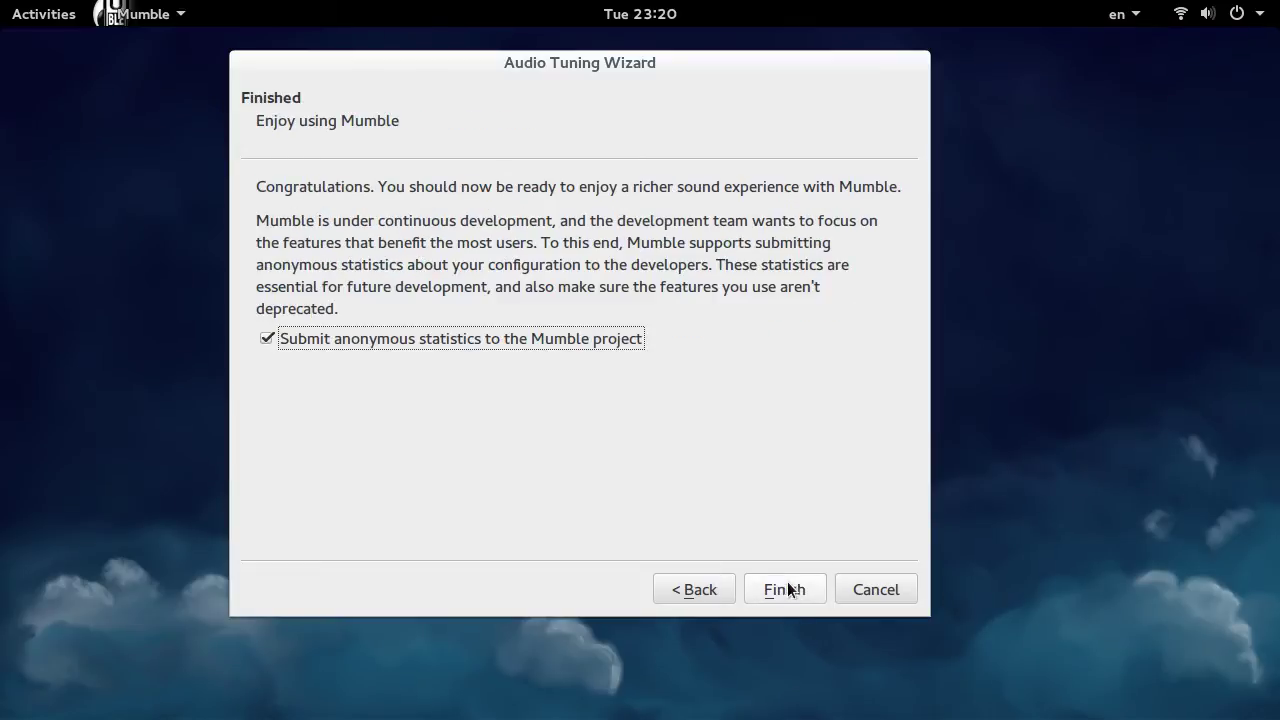
# - Turn off submitting anonymous statistics to the Mumble project and finish the wizard
pyautogui.click(530, 340)
pyautogui.click(530, 340)
pyautogui.click(529, 340)
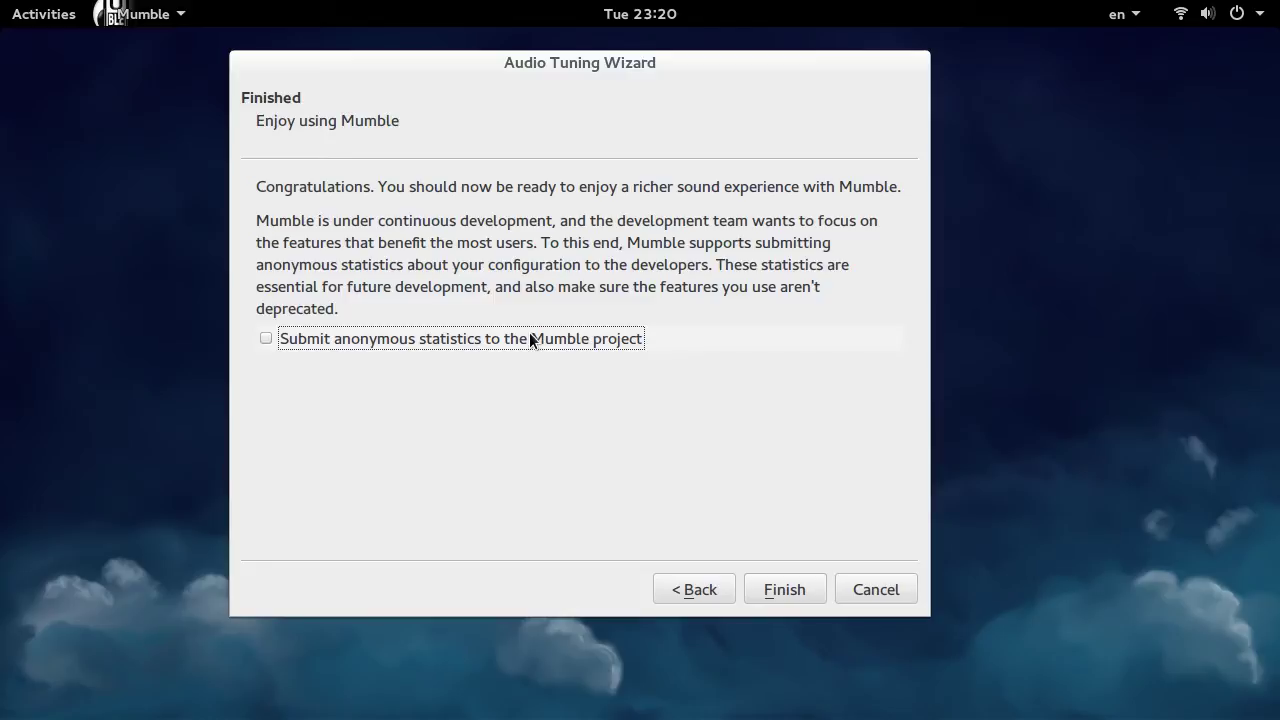
pyautogui.click(781, 580)
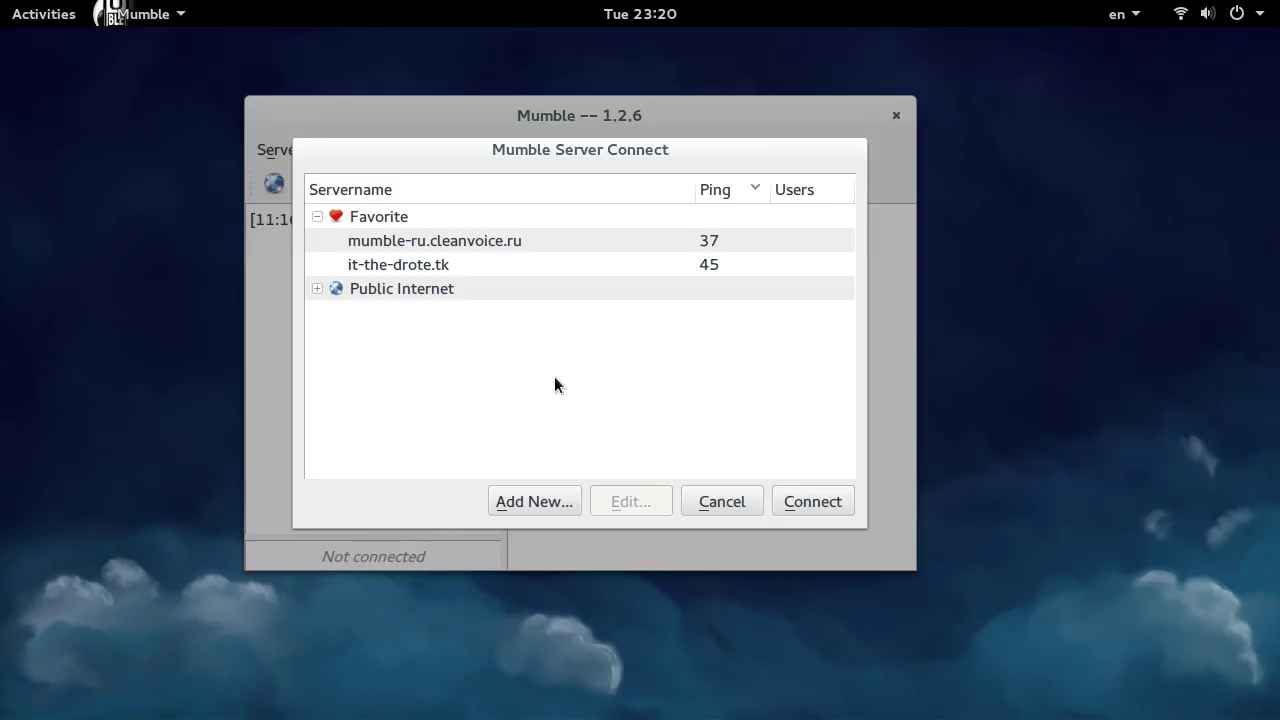
# - Dismiss the server connection dialog without connecting and maximize the main Mumble window
pyautogui.click(803, 503)
pyautogui.click(683, 508)
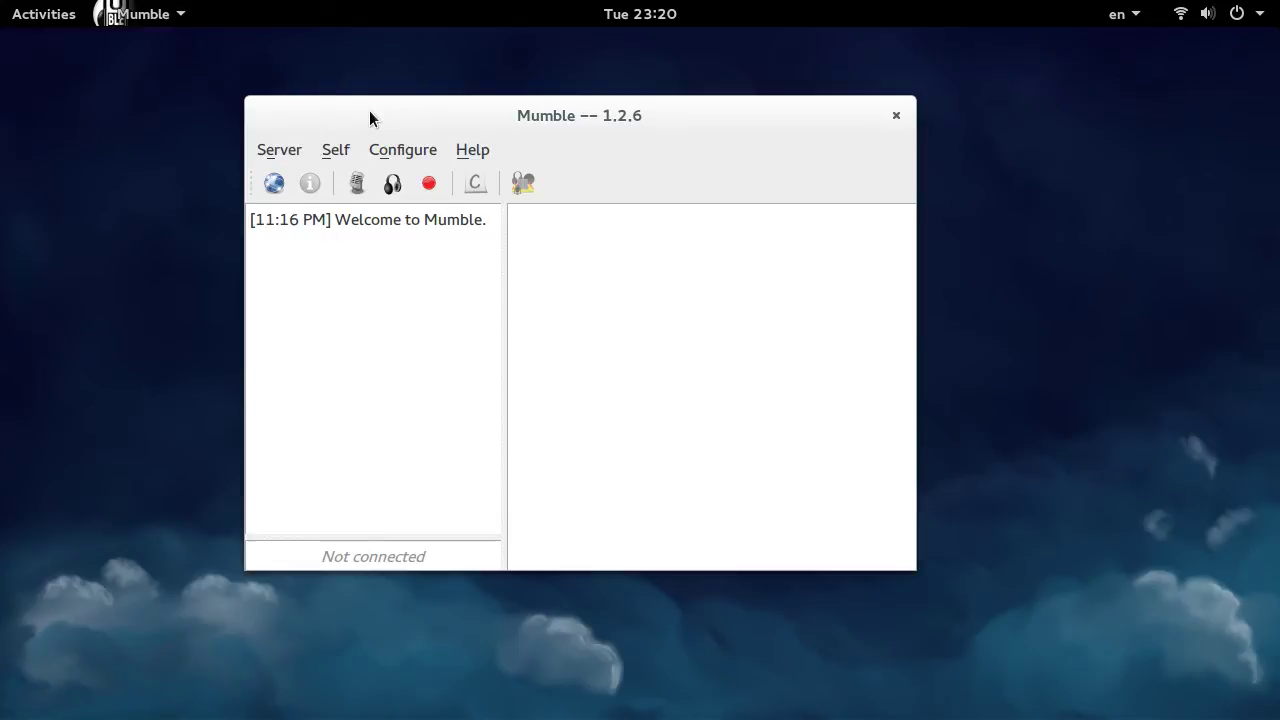
pyautogui.rightClick(410, 118)
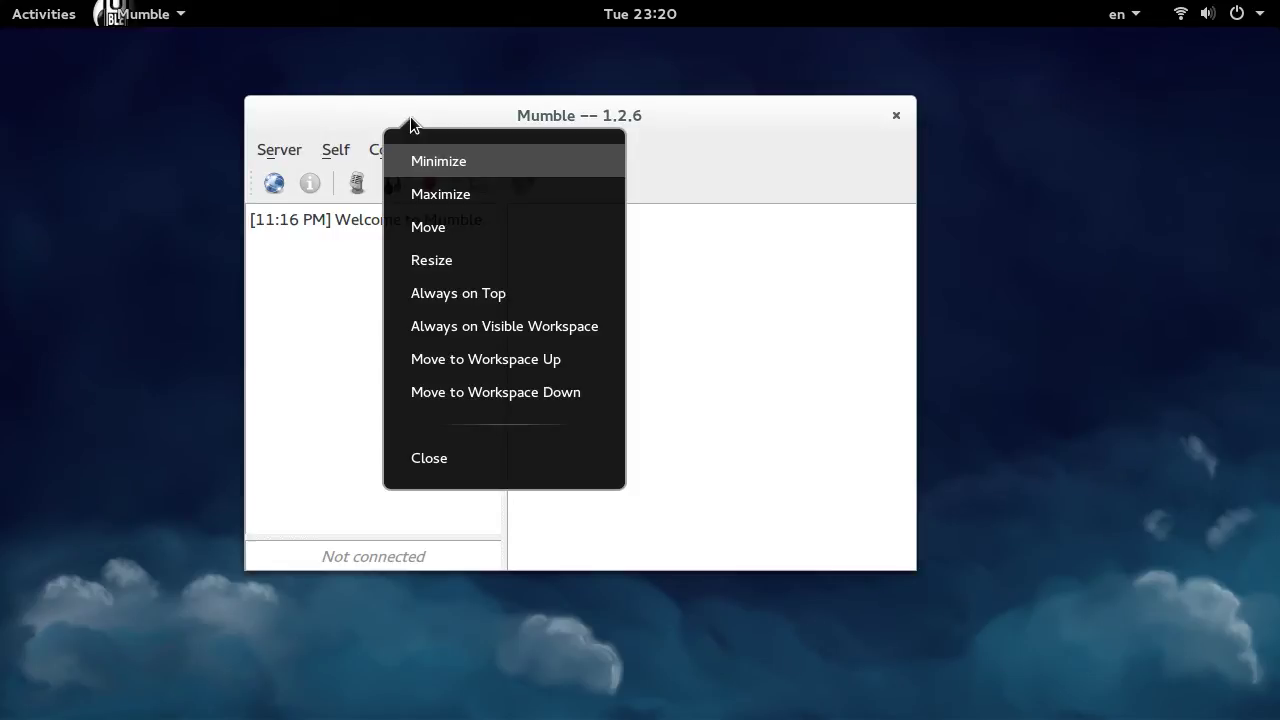
pyautogui.click(455, 197)
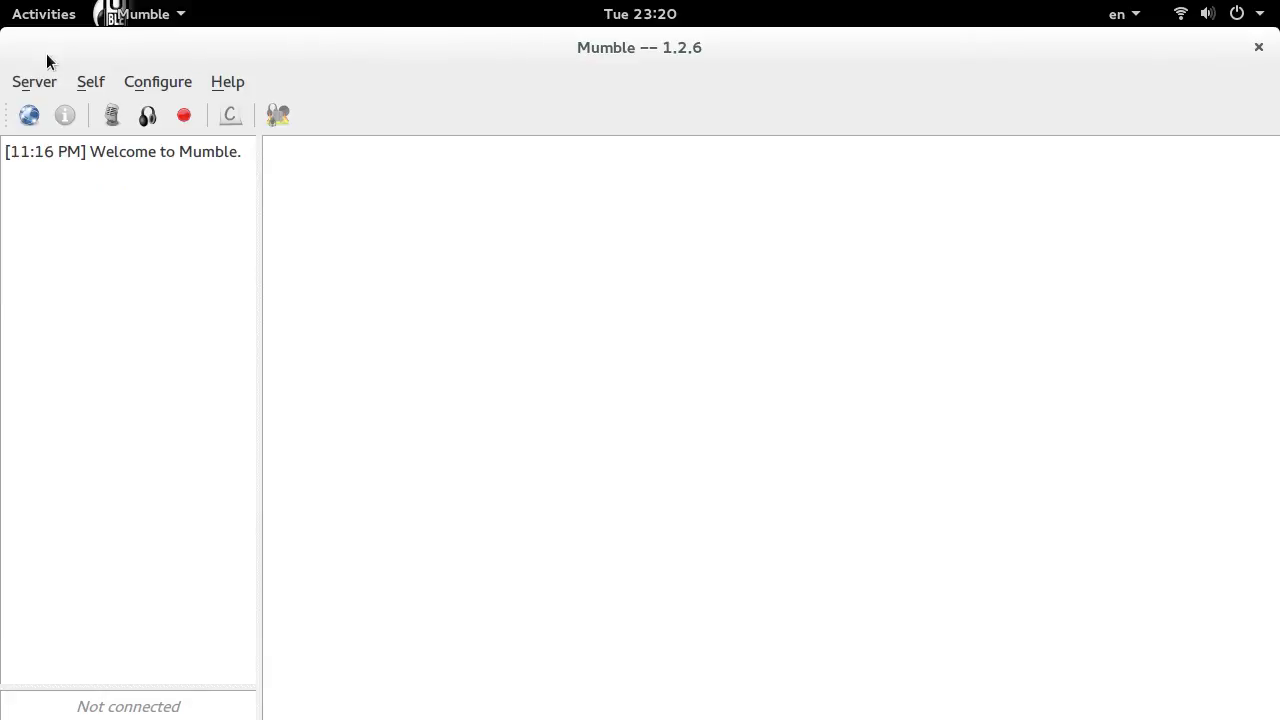
# - Open the Mumble configuration settings with Advanced options enabled and enlarge the settings window
pyautogui.click(47, 85)
pyautogui.press('Escape')
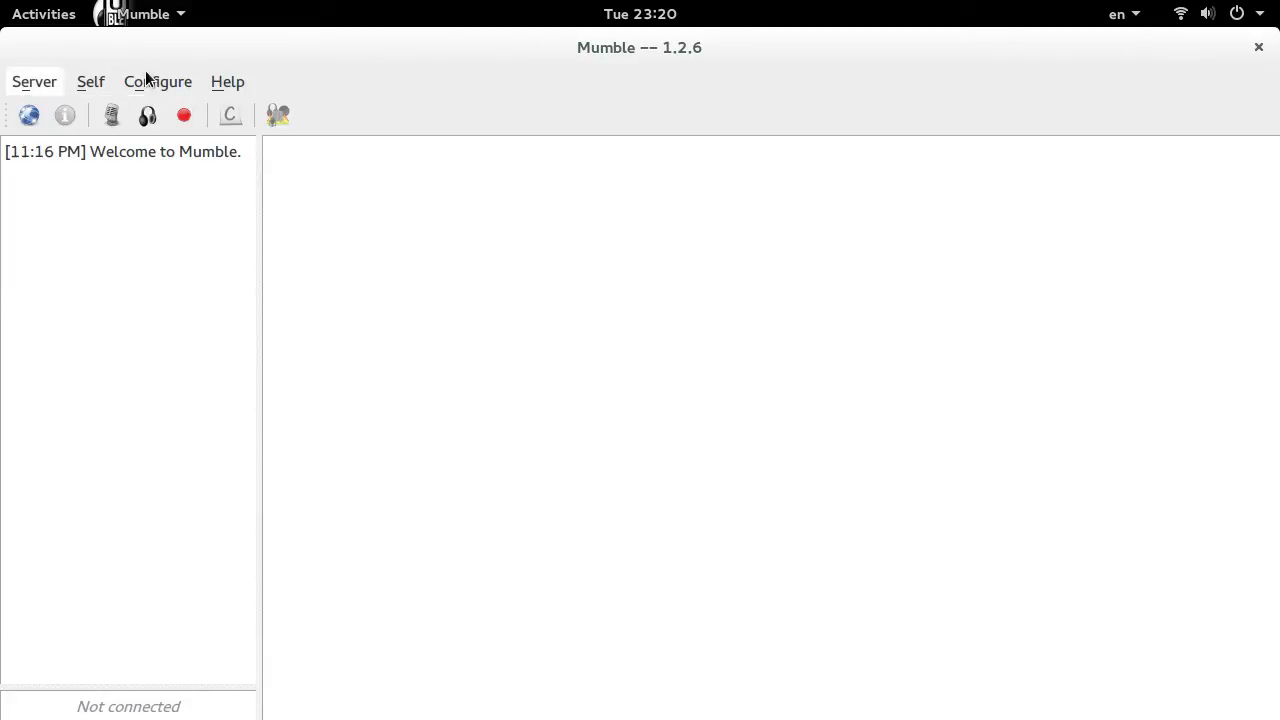
pyautogui.click(146, 72)
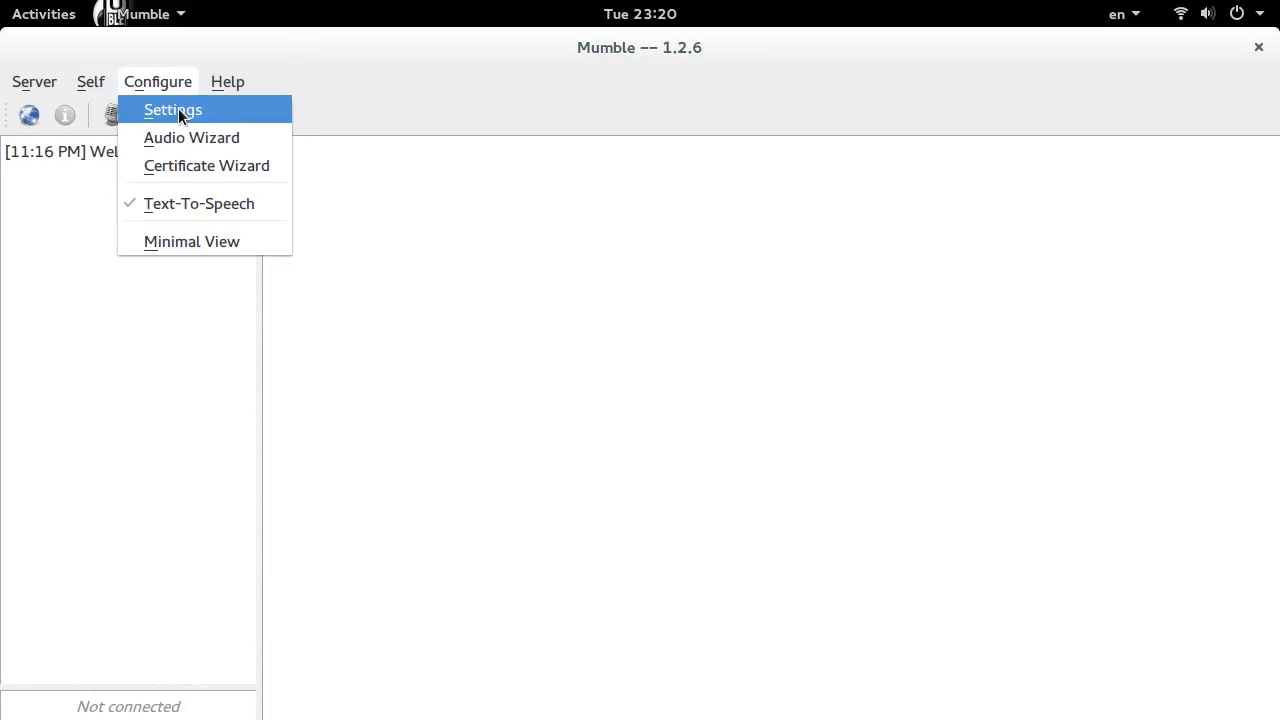
pyautogui.press('Escape')
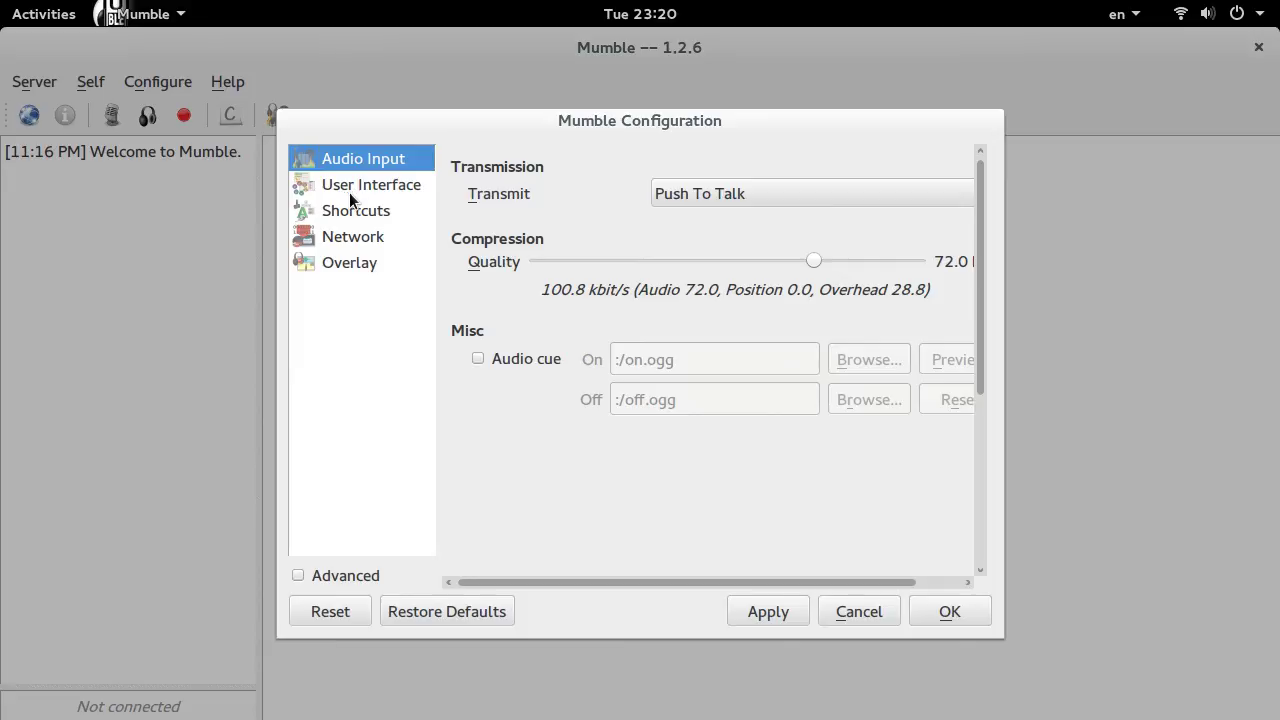
pyautogui.click(319, 579)
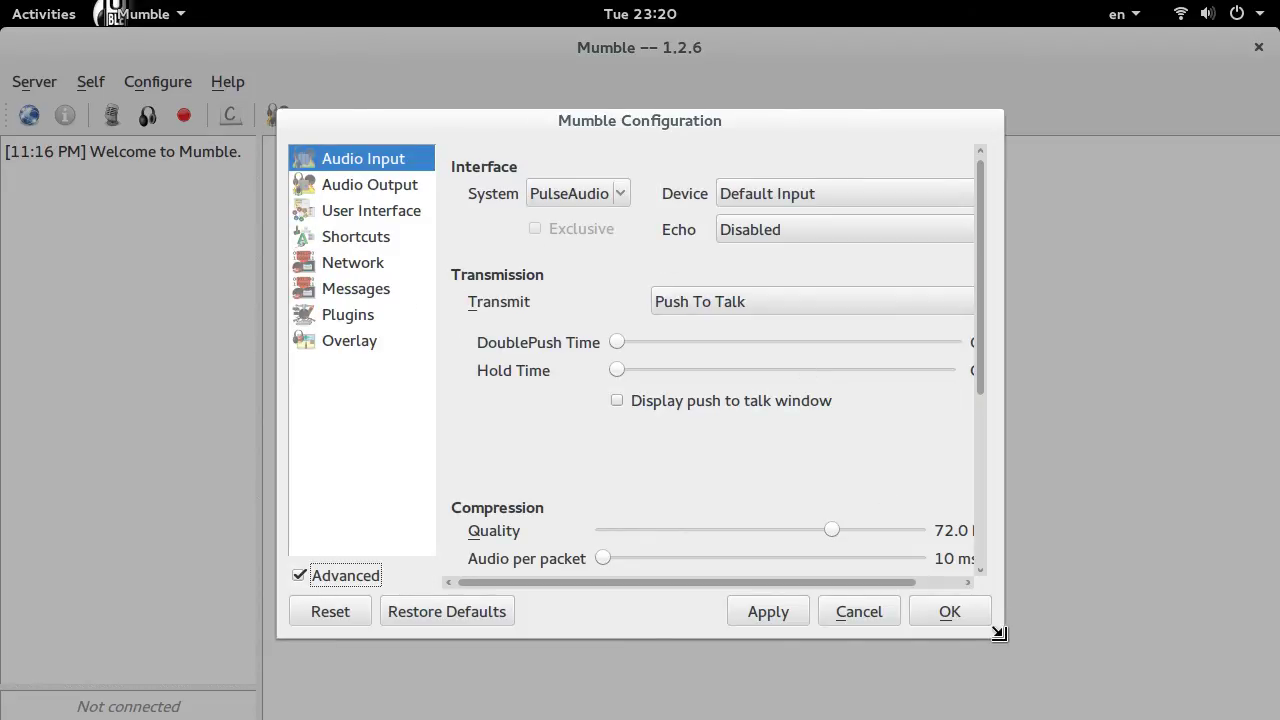
pyautogui.moveTo(1002, 636); pyautogui.dragTo(1170, 690)
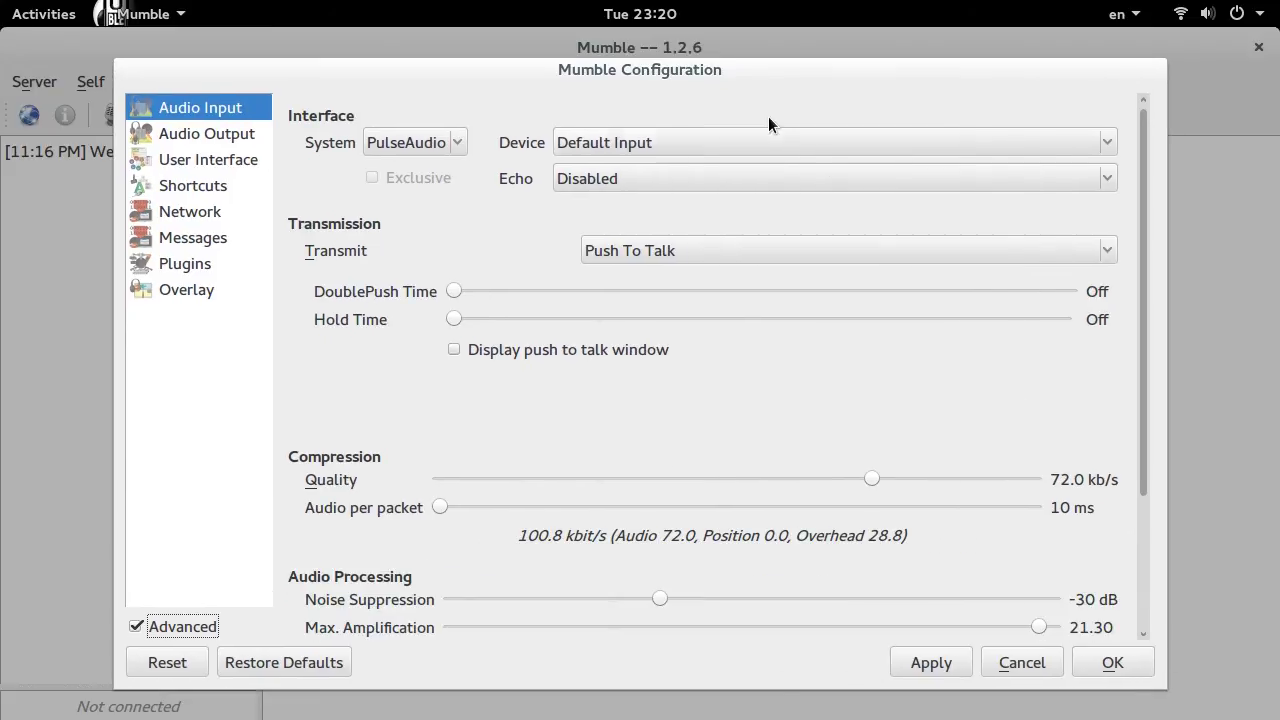
# - Keep PulseAudio as the audio input system, set the compression quality to 96.0 kb/s and review the remaining input settings
pyautogui.click(379, 135)
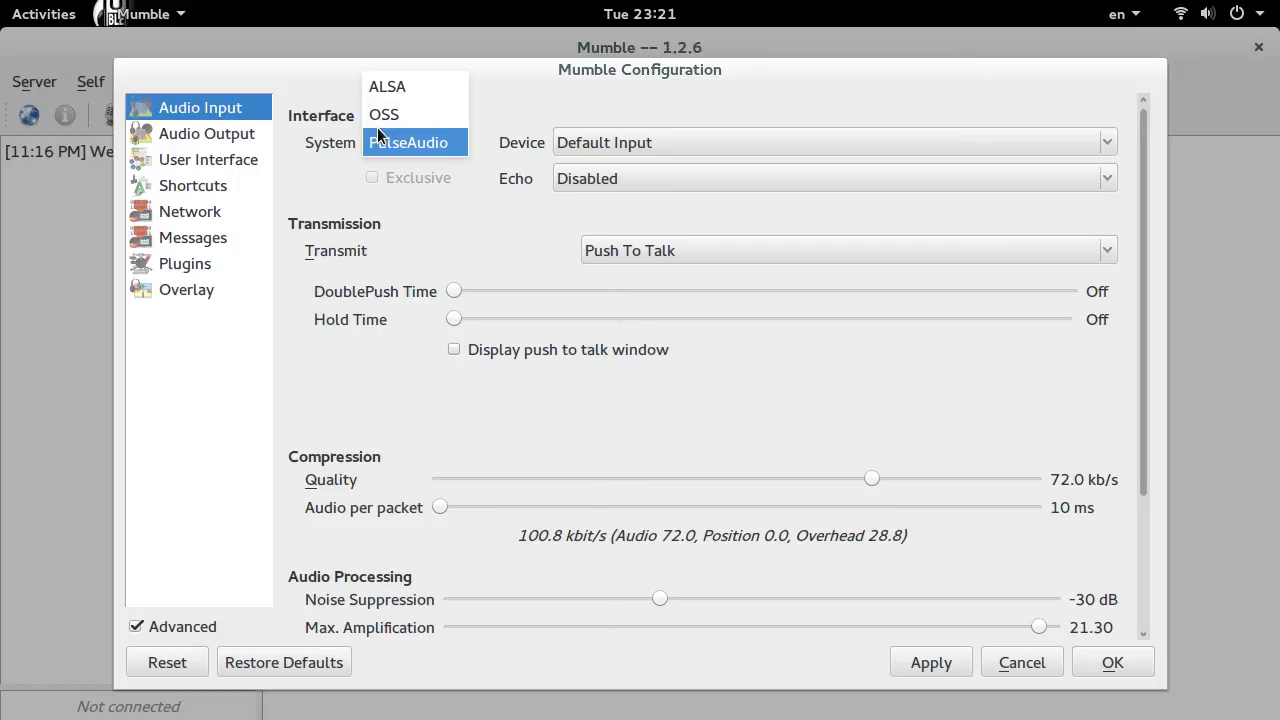
pyautogui.click(378, 132)
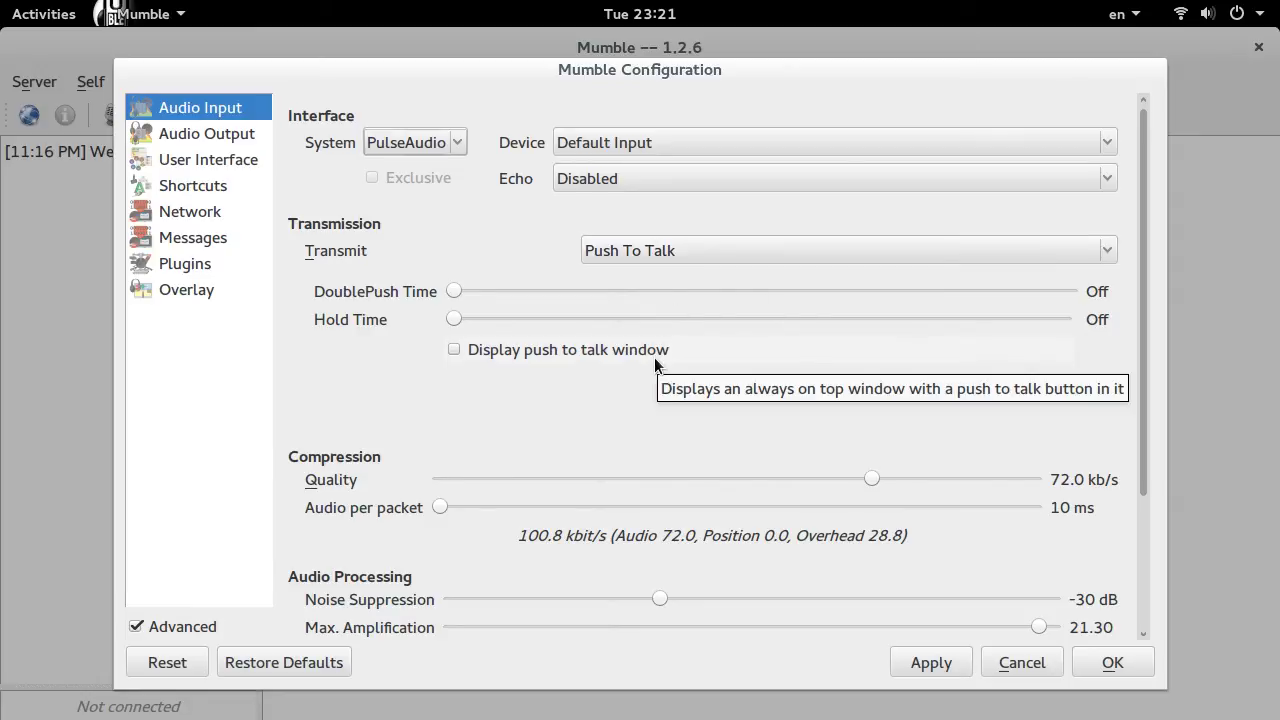
pyautogui.click(1042, 481)
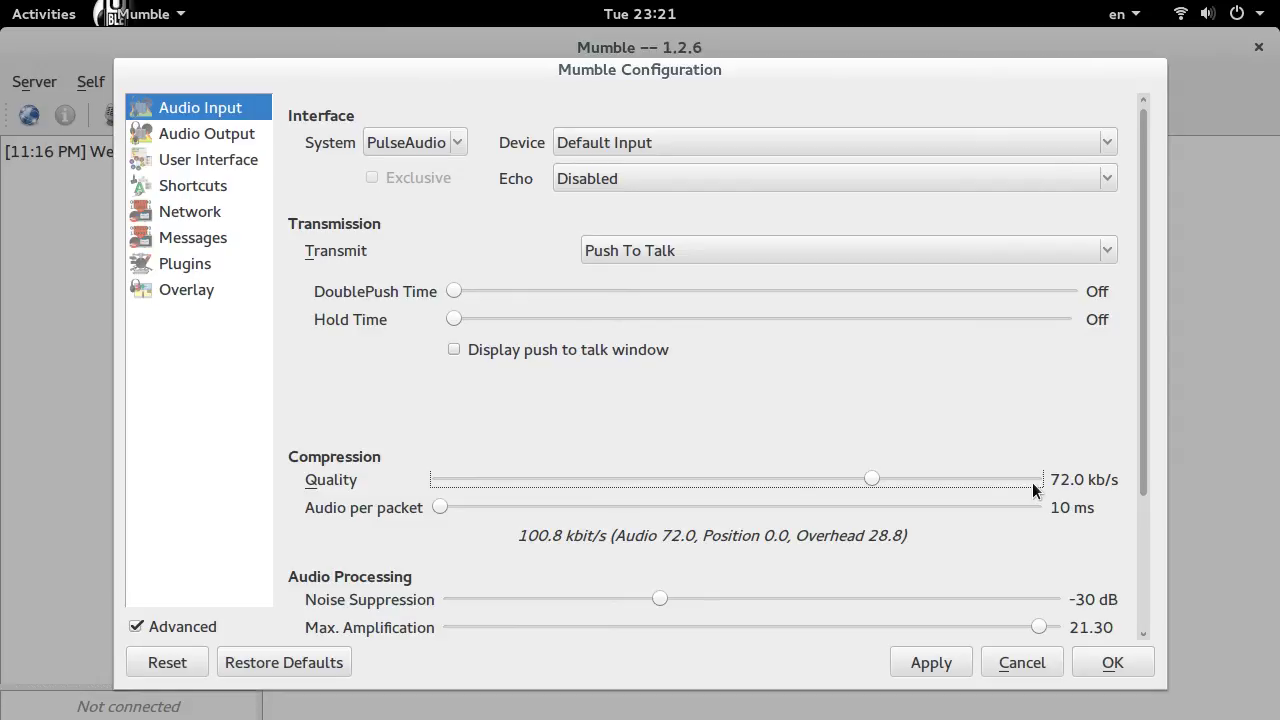
pyautogui.moveTo(870, 481); pyautogui.dragTo(1070, 505)
pyautogui.moveTo(1143, 309); pyautogui.dragTo(1143, 522)
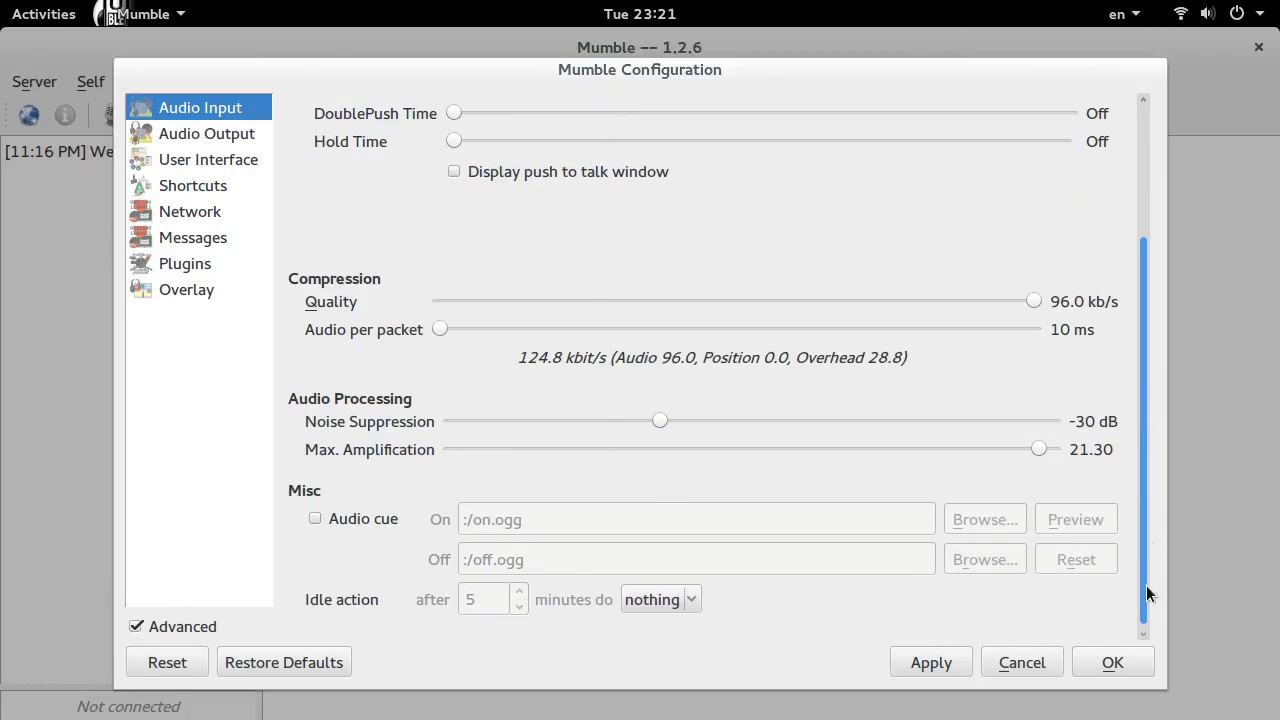
pyautogui.moveTo(1146, 583); pyautogui.dragTo(1092, 291)
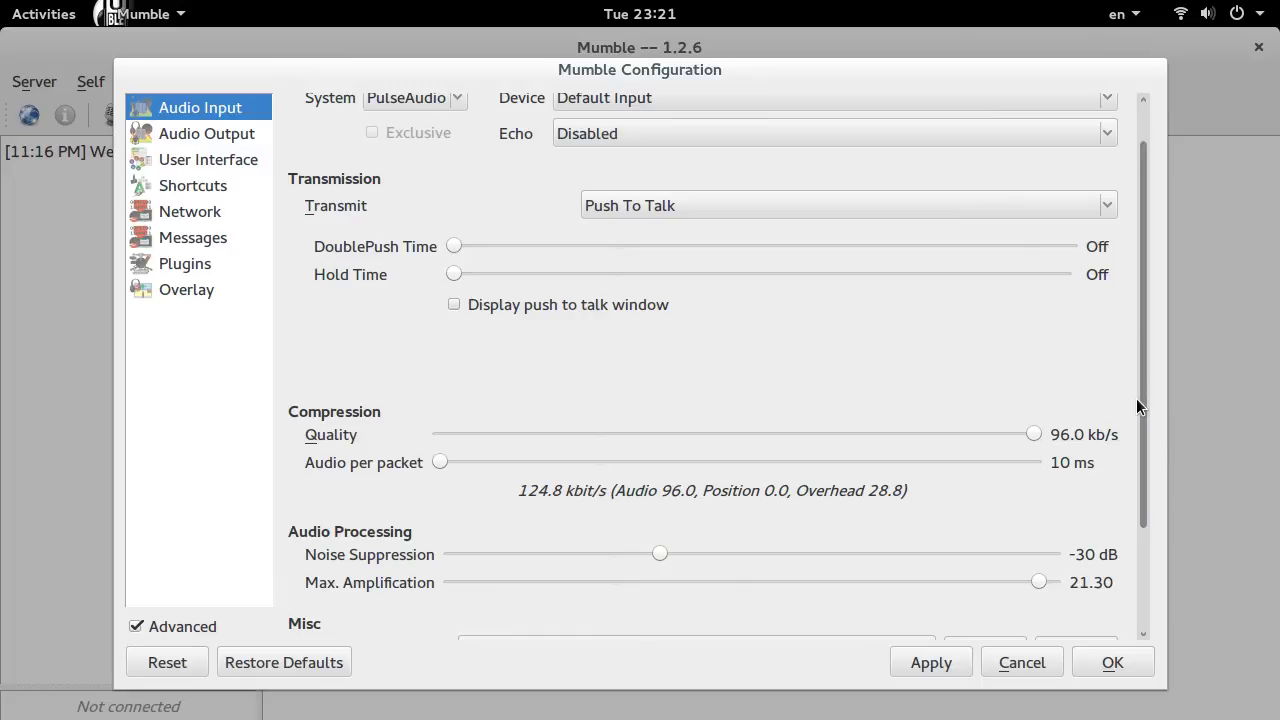
pyautogui.moveTo(1136, 399); pyautogui.dragTo(1160, 175)
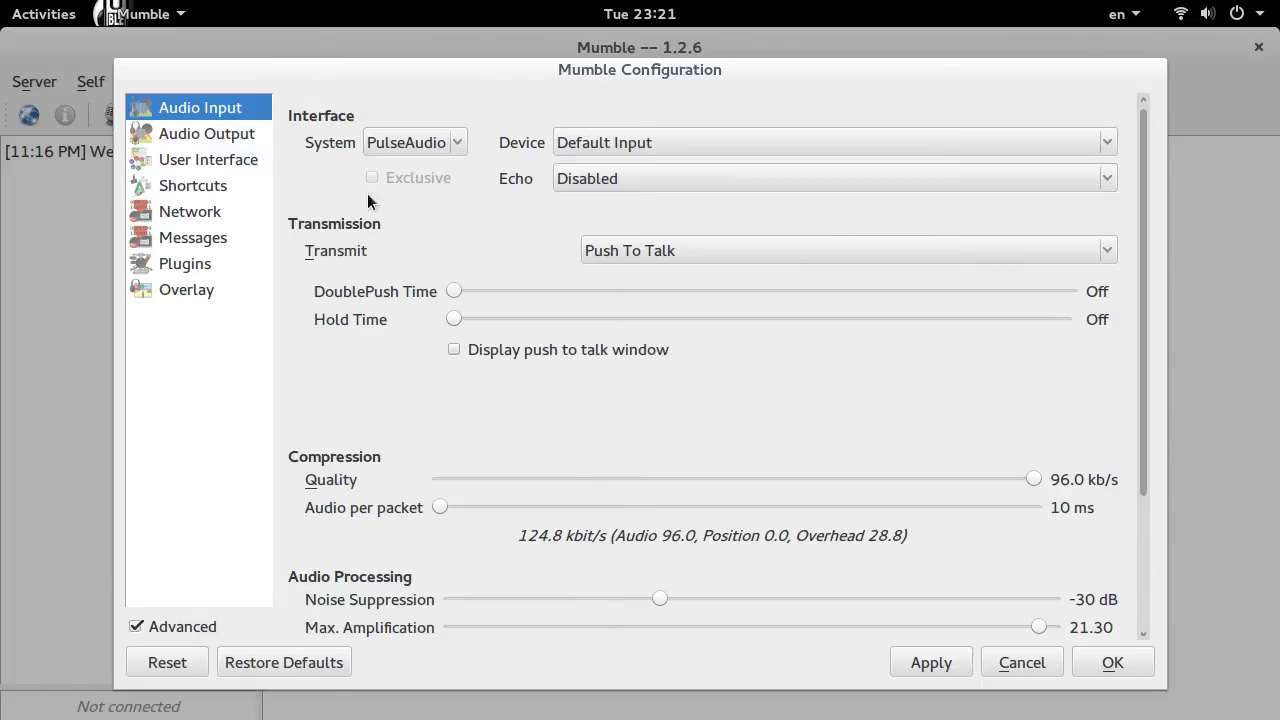
# - In the audio output settings, set the output delay to 70 ms and keep the loopback test at None
pyautogui.click(252, 136)
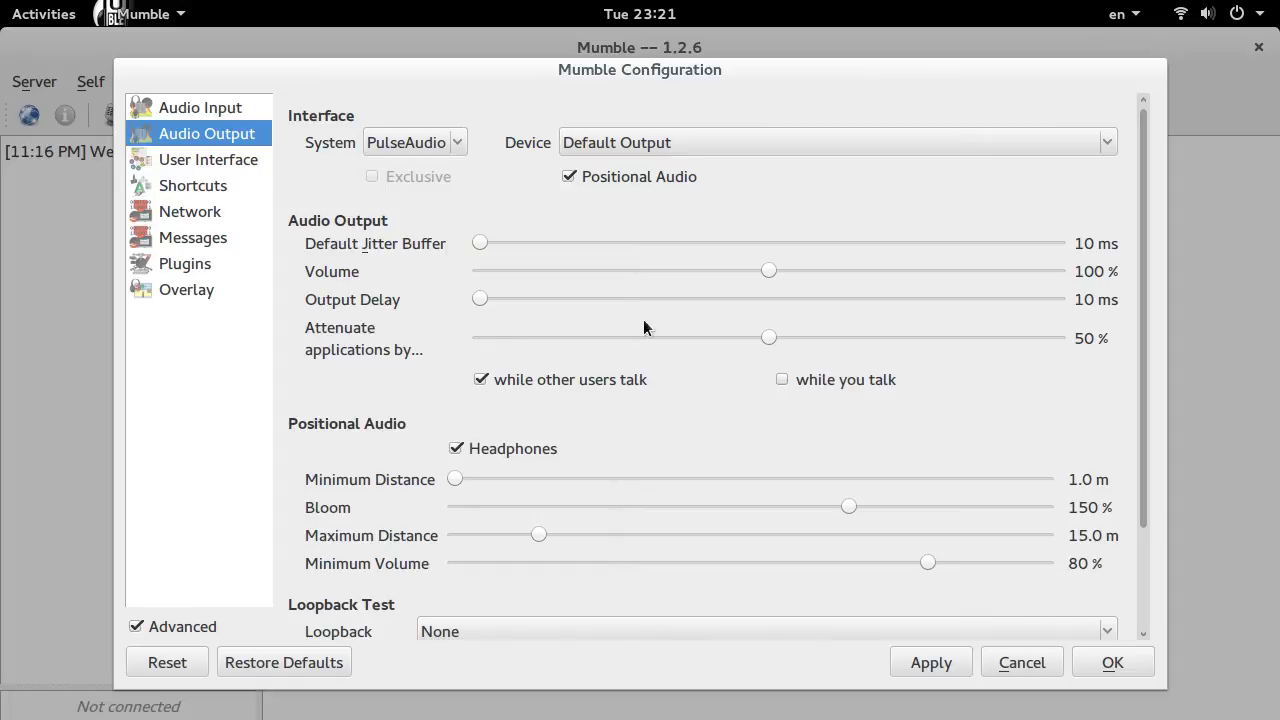
pyautogui.scroll(2, 713, 299)
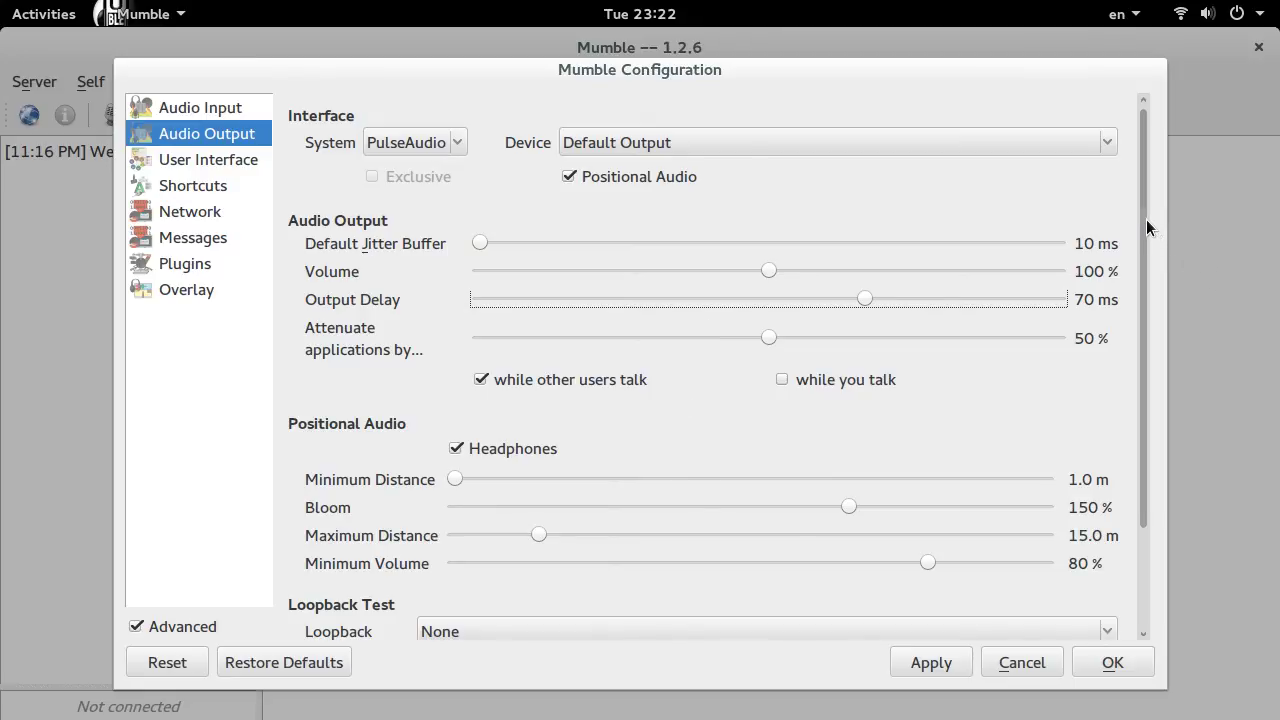
pyautogui.moveTo(1146, 214); pyautogui.dragTo(1086, 476)
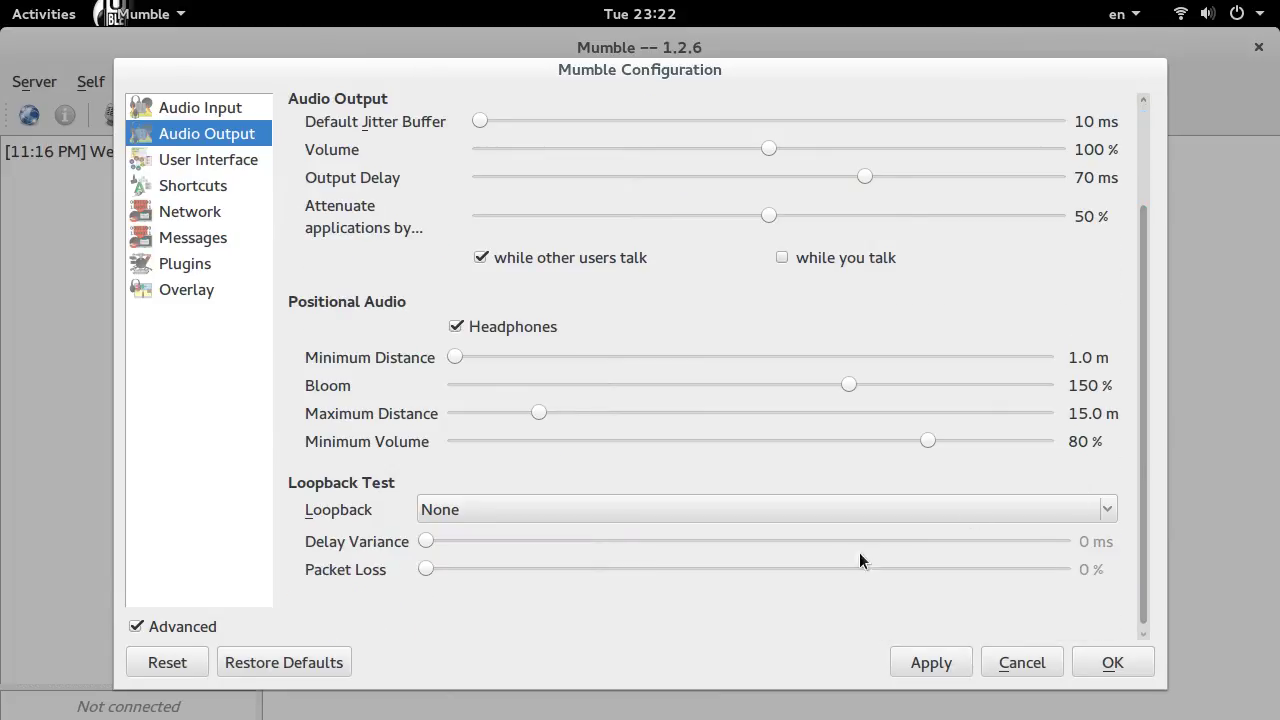
pyautogui.click(839, 517)
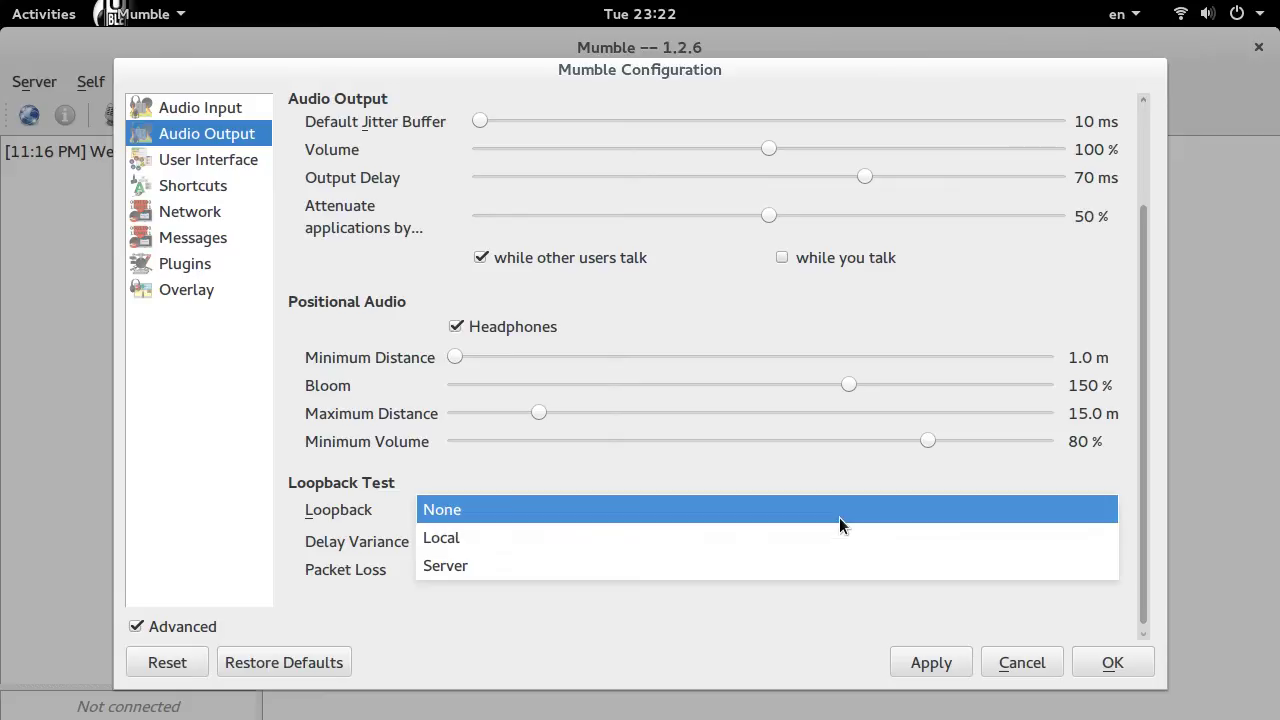
pyautogui.click(839, 517)
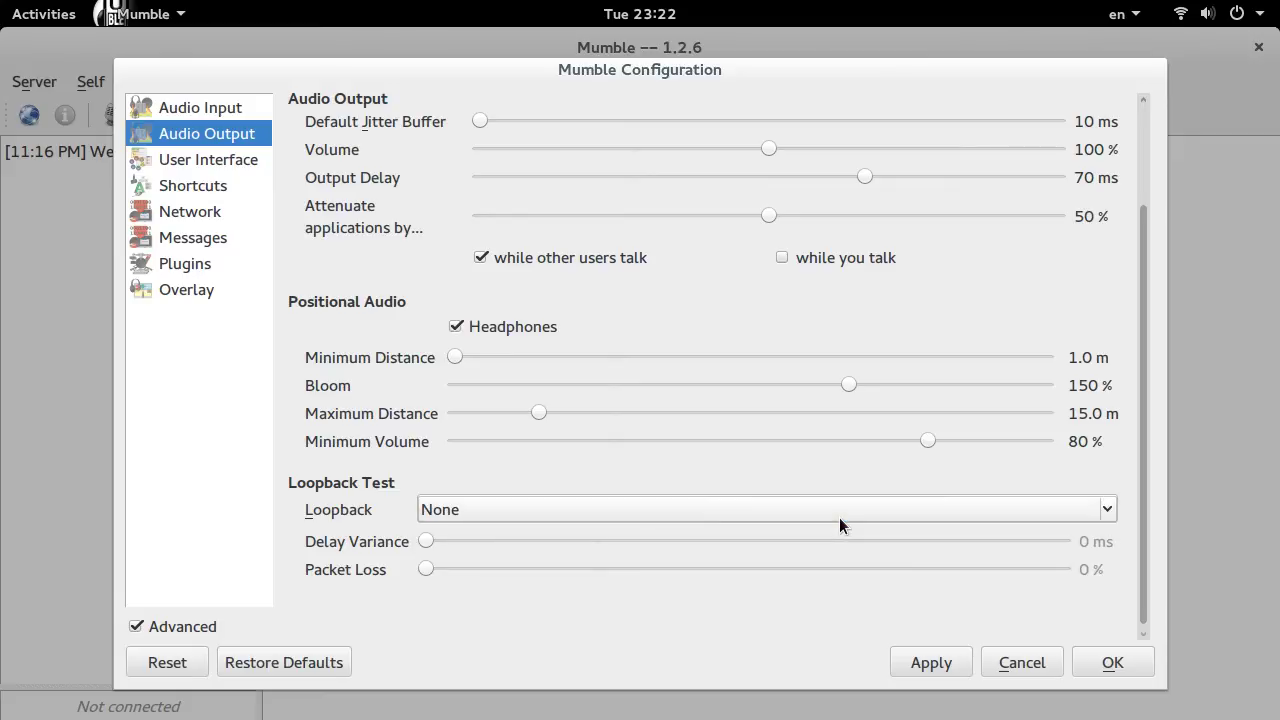
# - Set the user interface style to GTK+ and apply the change
pyautogui.click(236, 163)
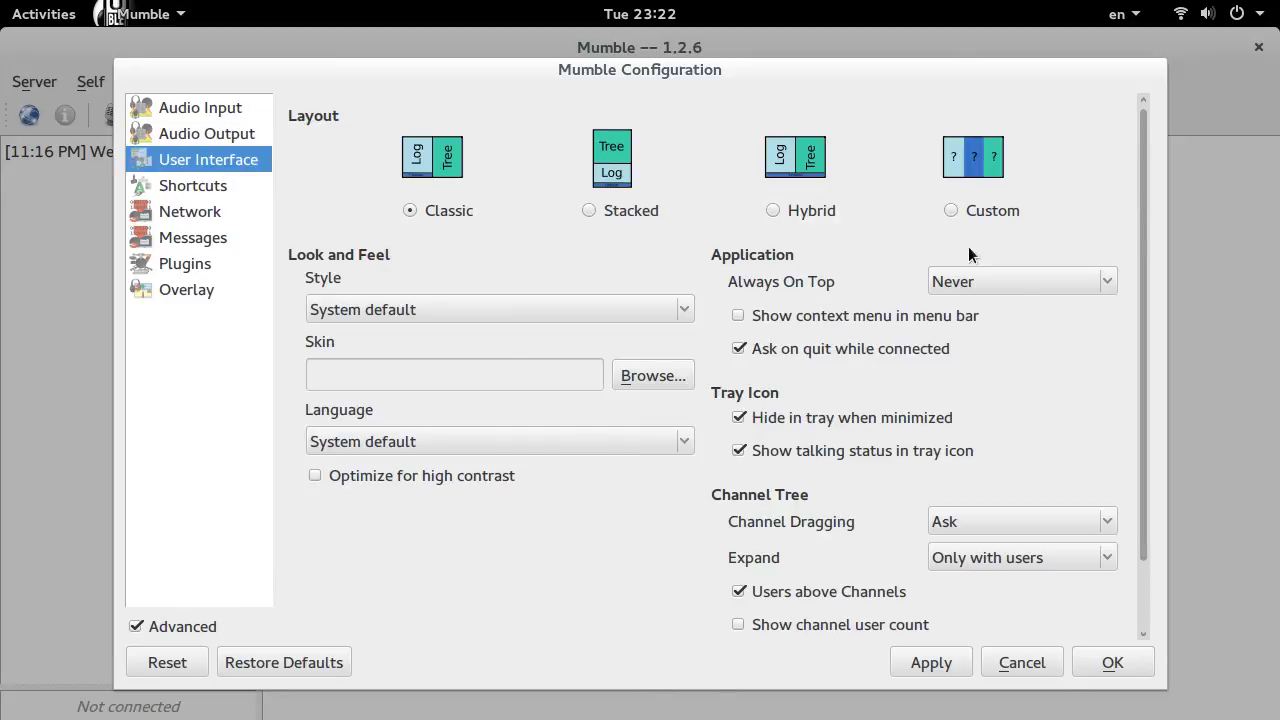
pyautogui.click(476, 317)
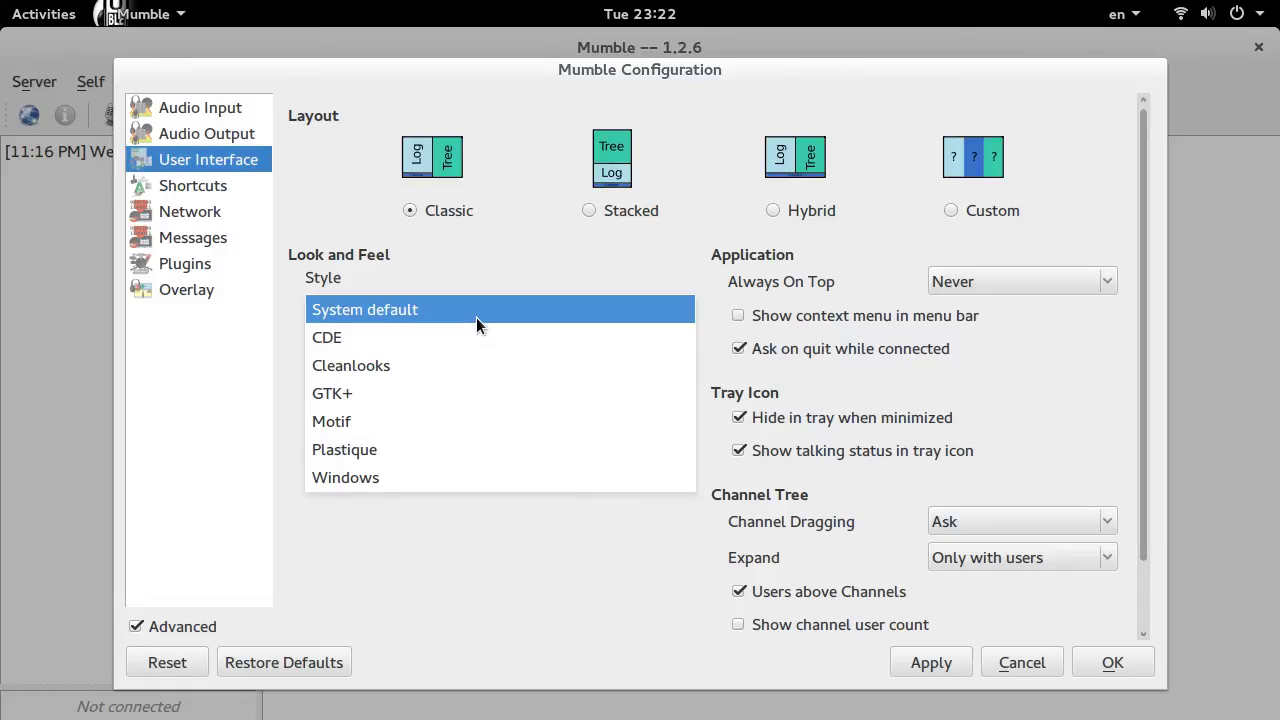
pyautogui.click(476, 400)
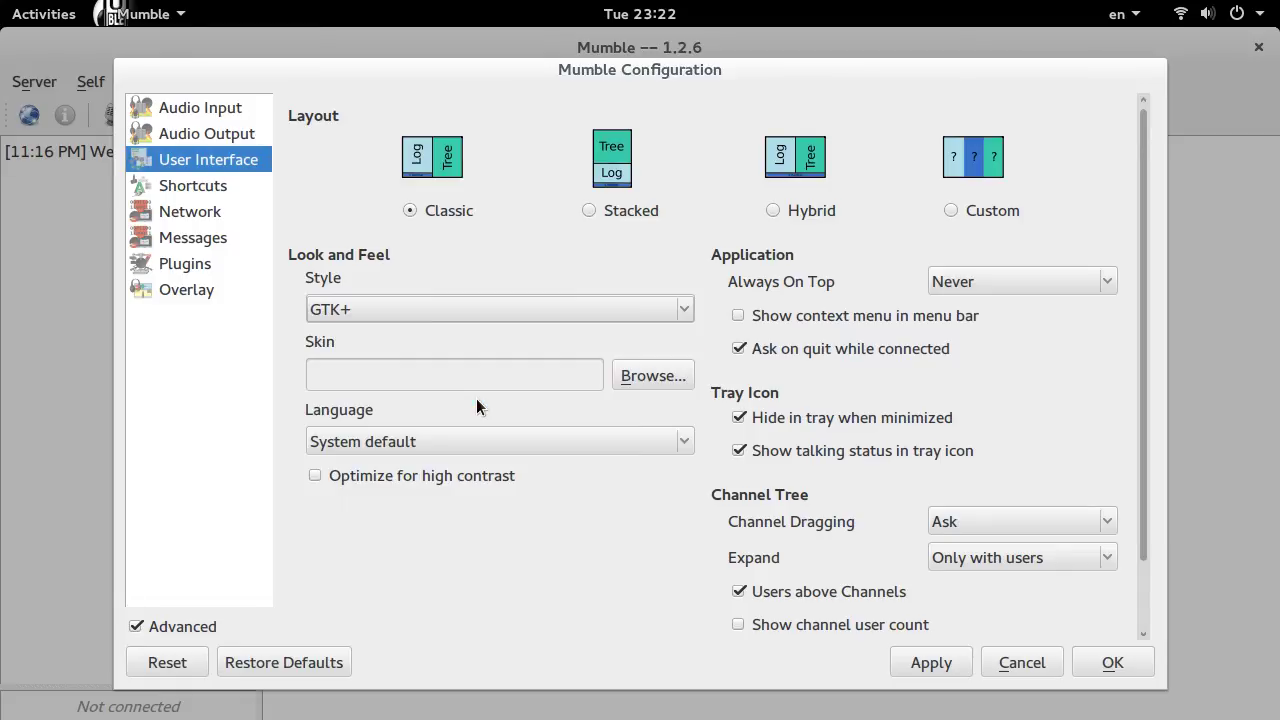
pyautogui.click(916, 661)
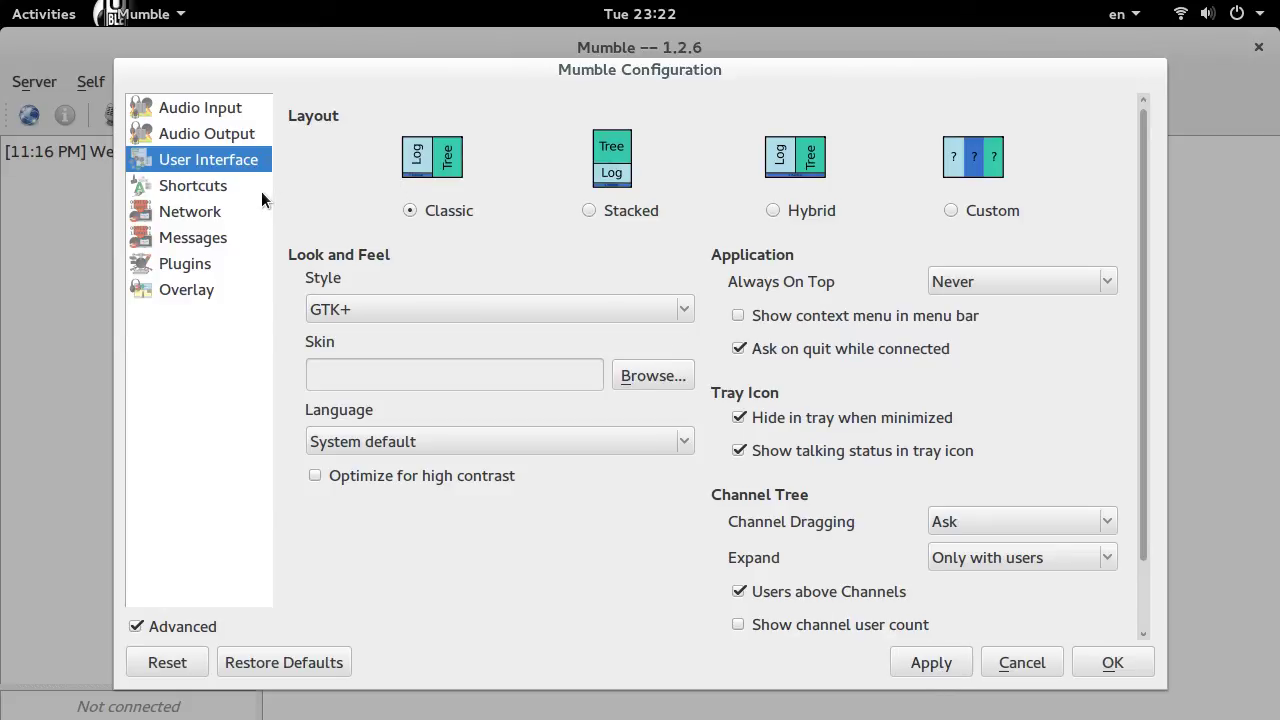
# - Review the functions available for the Push-to-Talk shortcut without changing it and look over the network settings
pyautogui.click(220, 187)
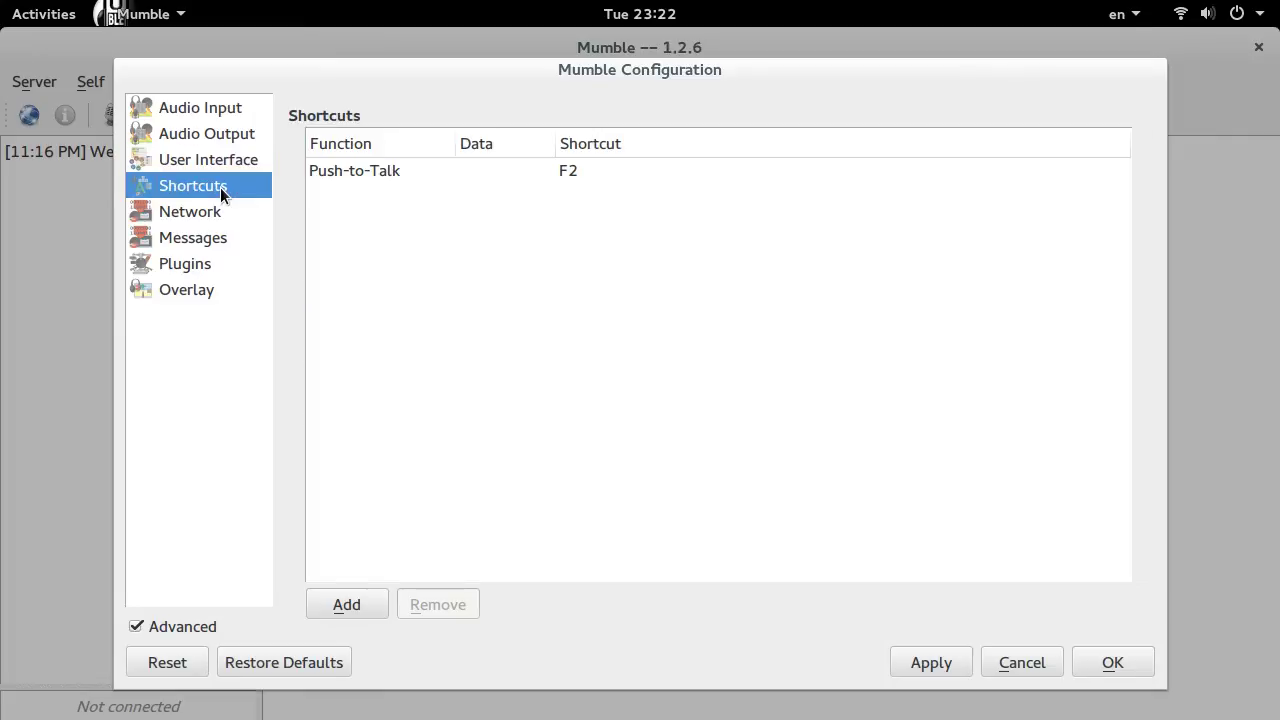
pyautogui.doubleClick(376, 177)
pyautogui.click(376, 177)
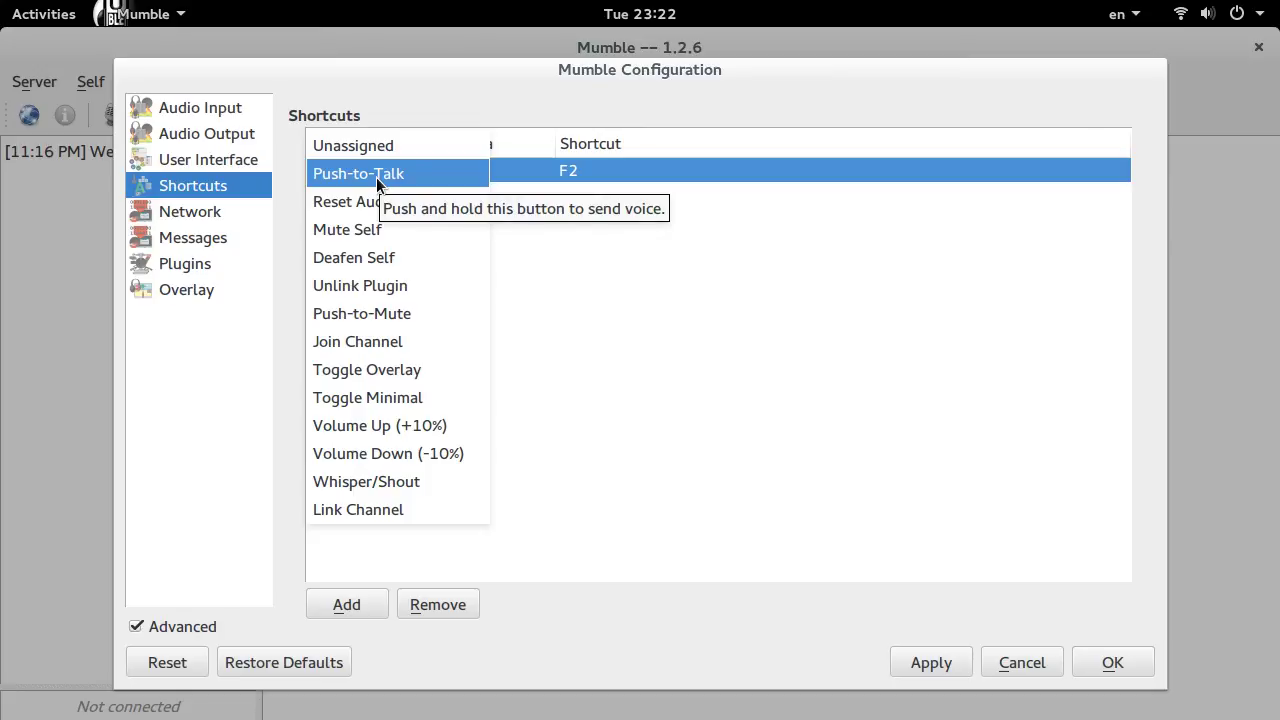
pyautogui.click(376, 177)
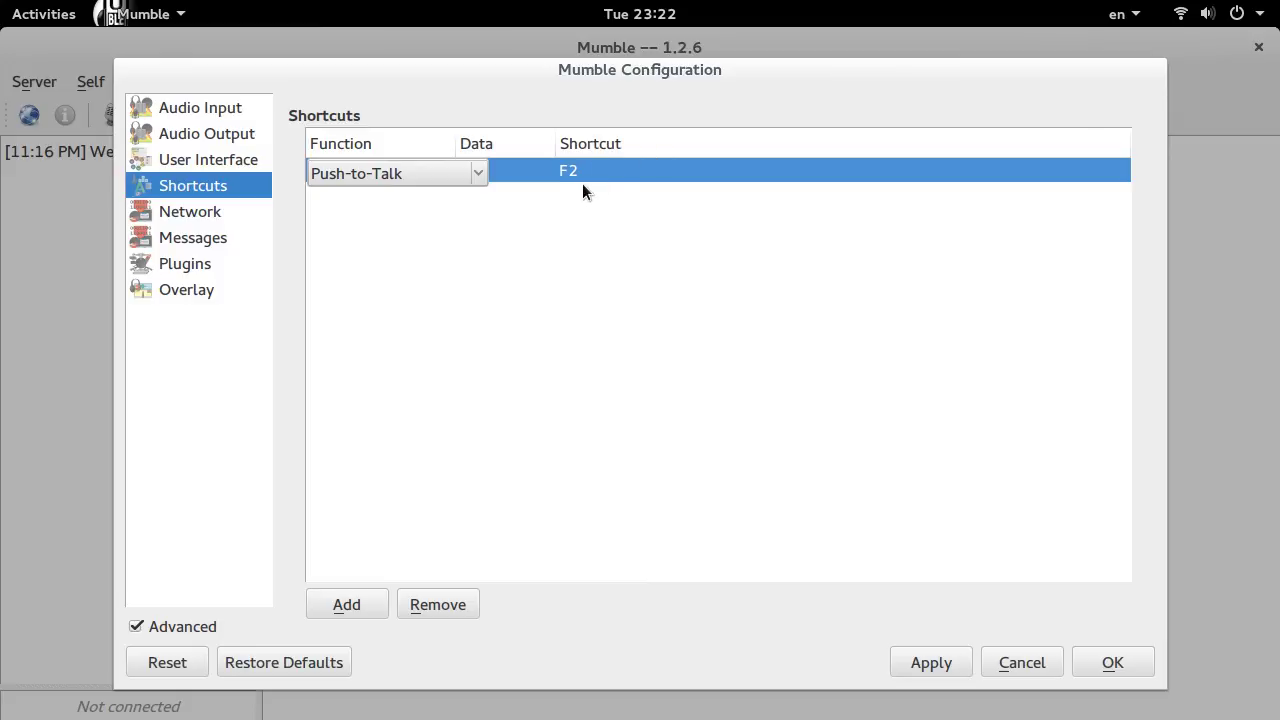
pyautogui.click(177, 222)
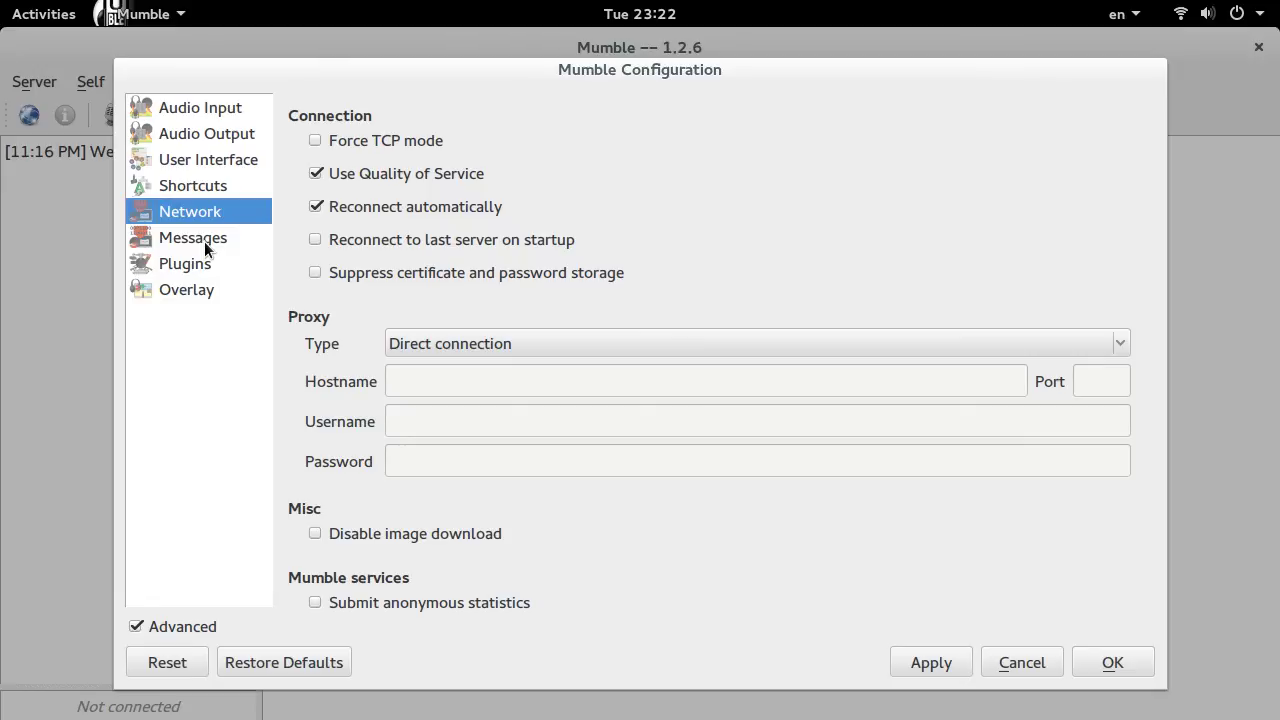
# - Review the message notification list and lower the text-to-speech volume to its minimum
pyautogui.click(207, 249)
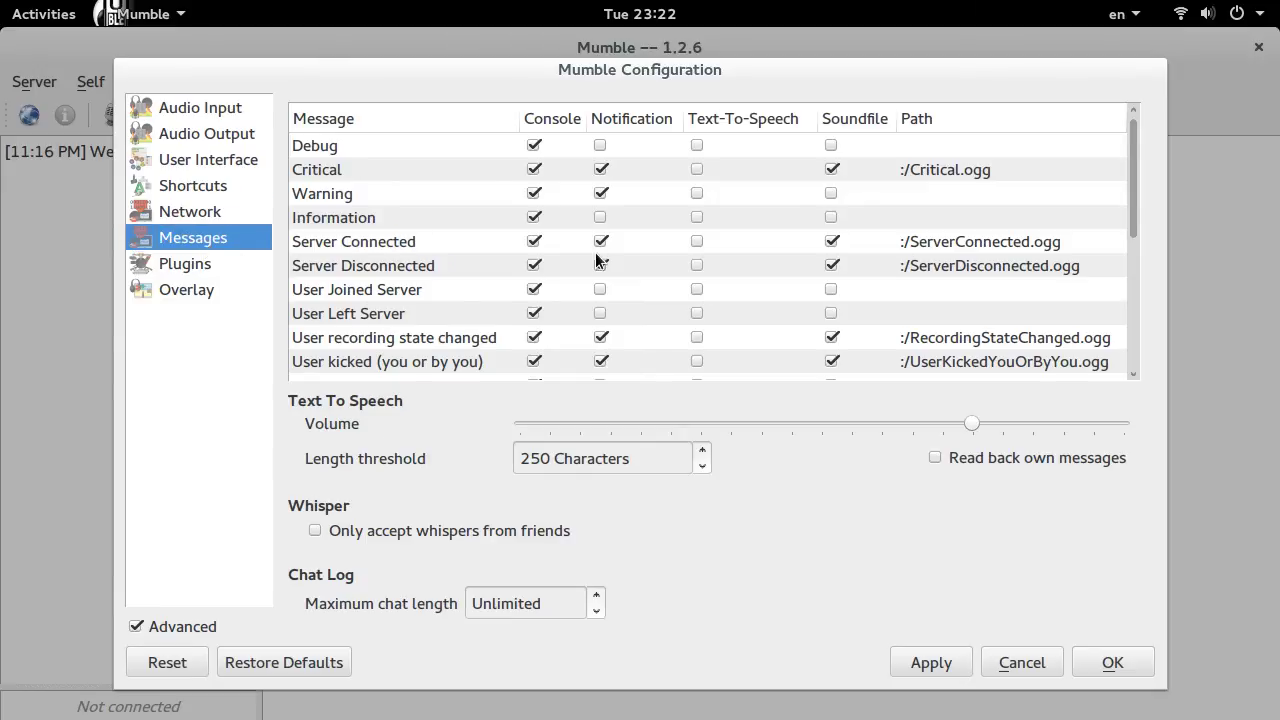
pyautogui.scroll(-4, 596, 260)
pyautogui.scroll(5, 596, 260)
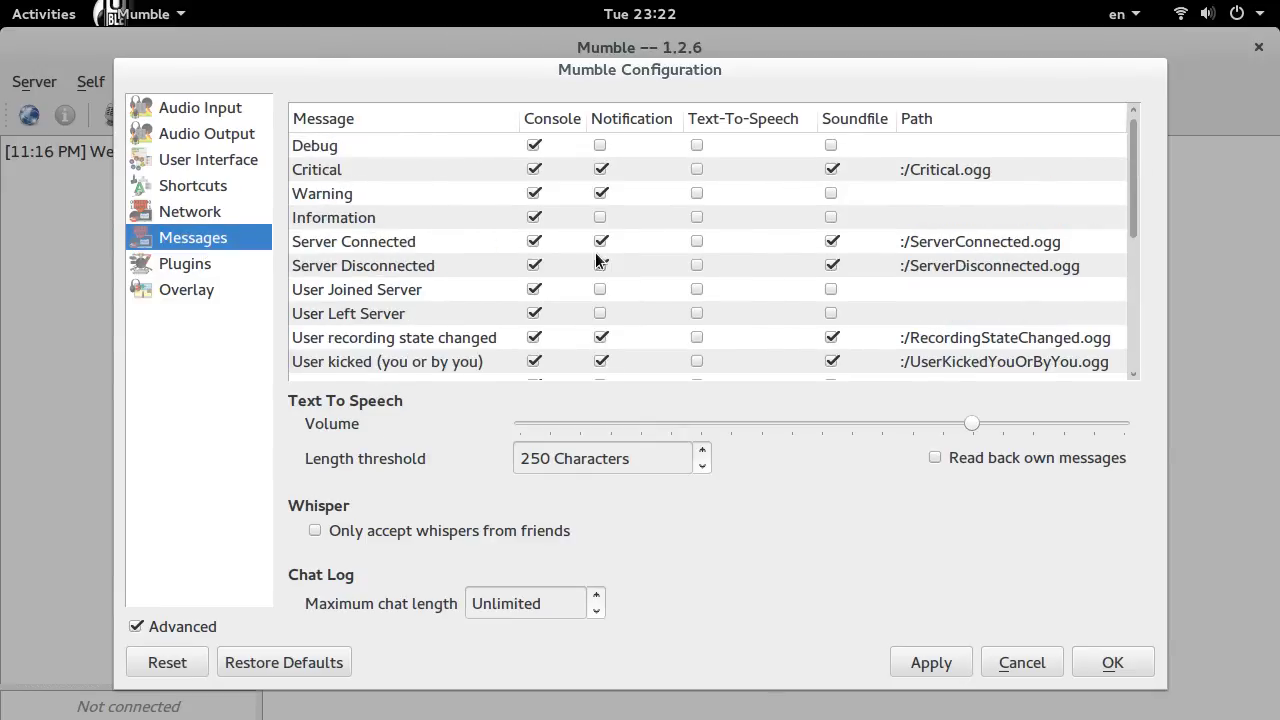
pyautogui.click(521, 419)
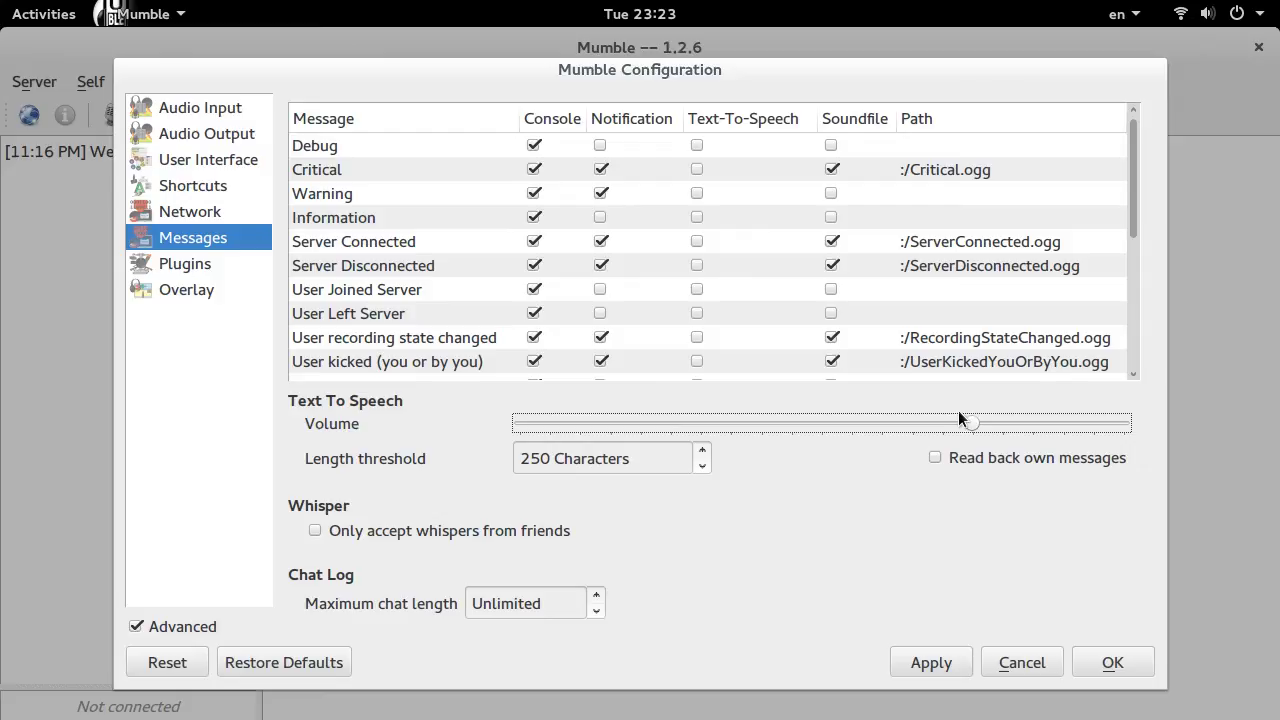
pyautogui.moveTo(968, 425); pyautogui.dragTo(92, 465)
# - Look over the plugin and overlay settings and save the configuration
pyautogui.click(218, 266)
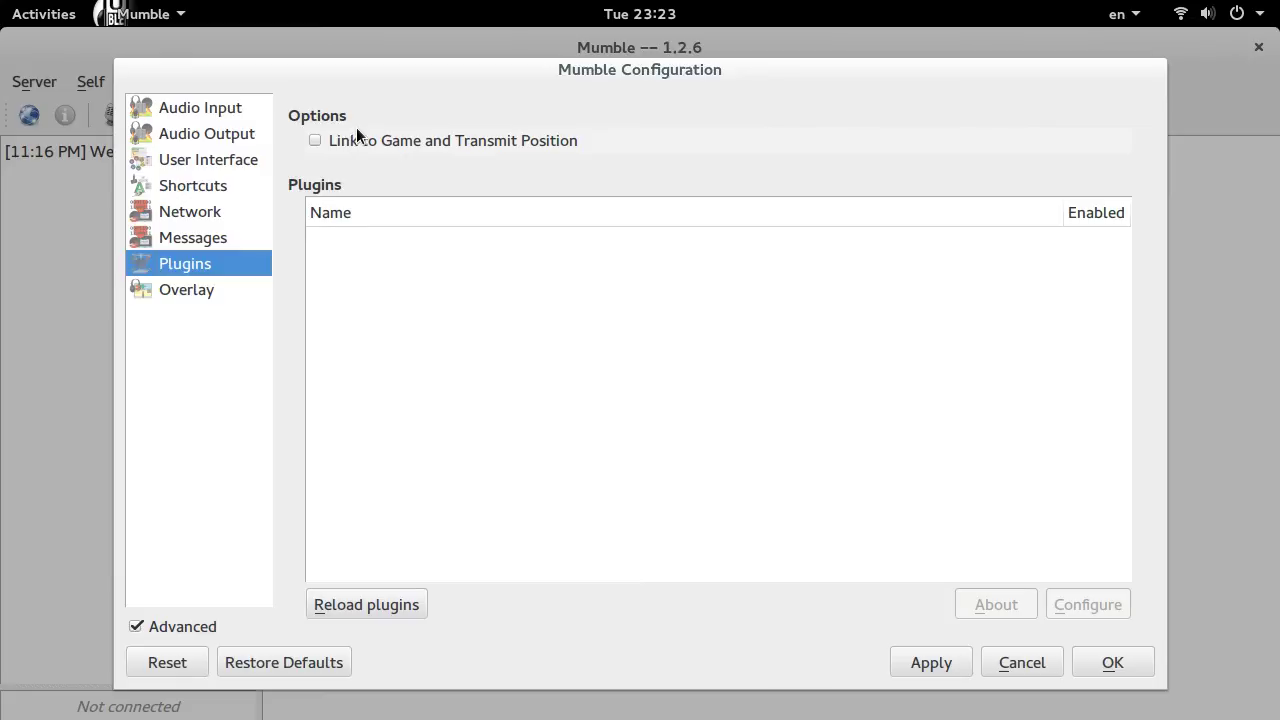
pyautogui.click(184, 288)
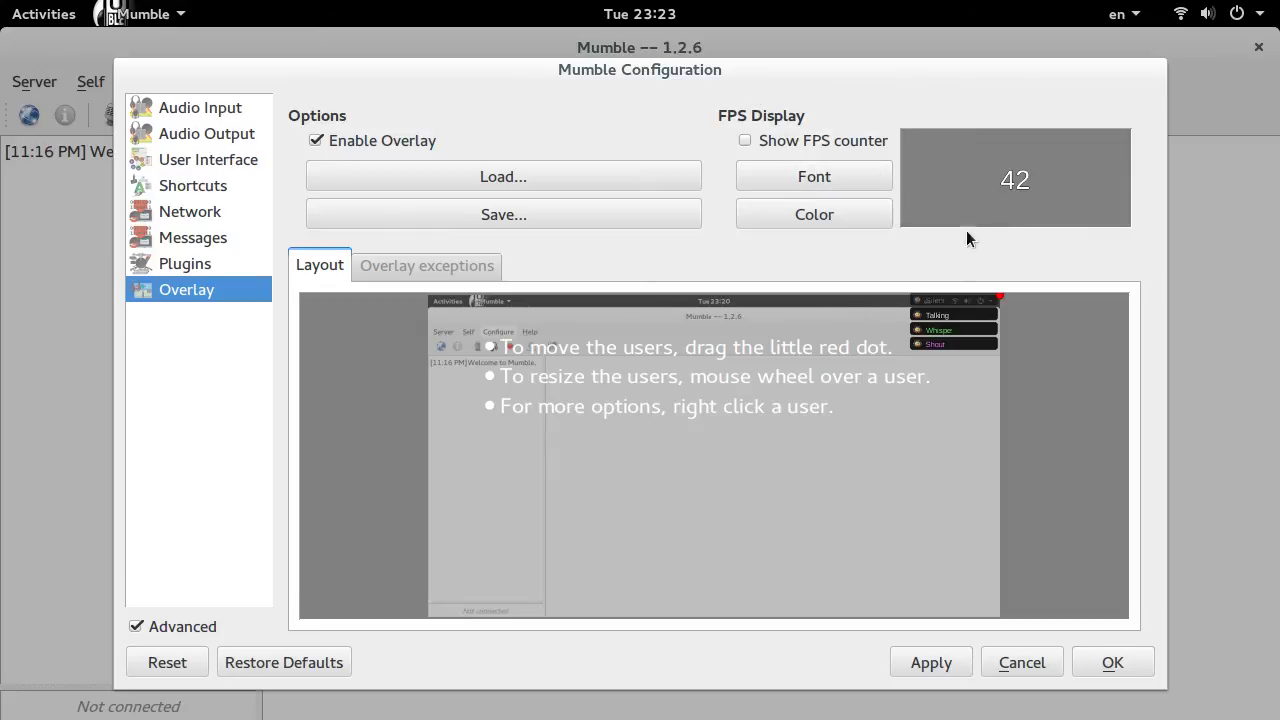
pyautogui.click(1105, 668)
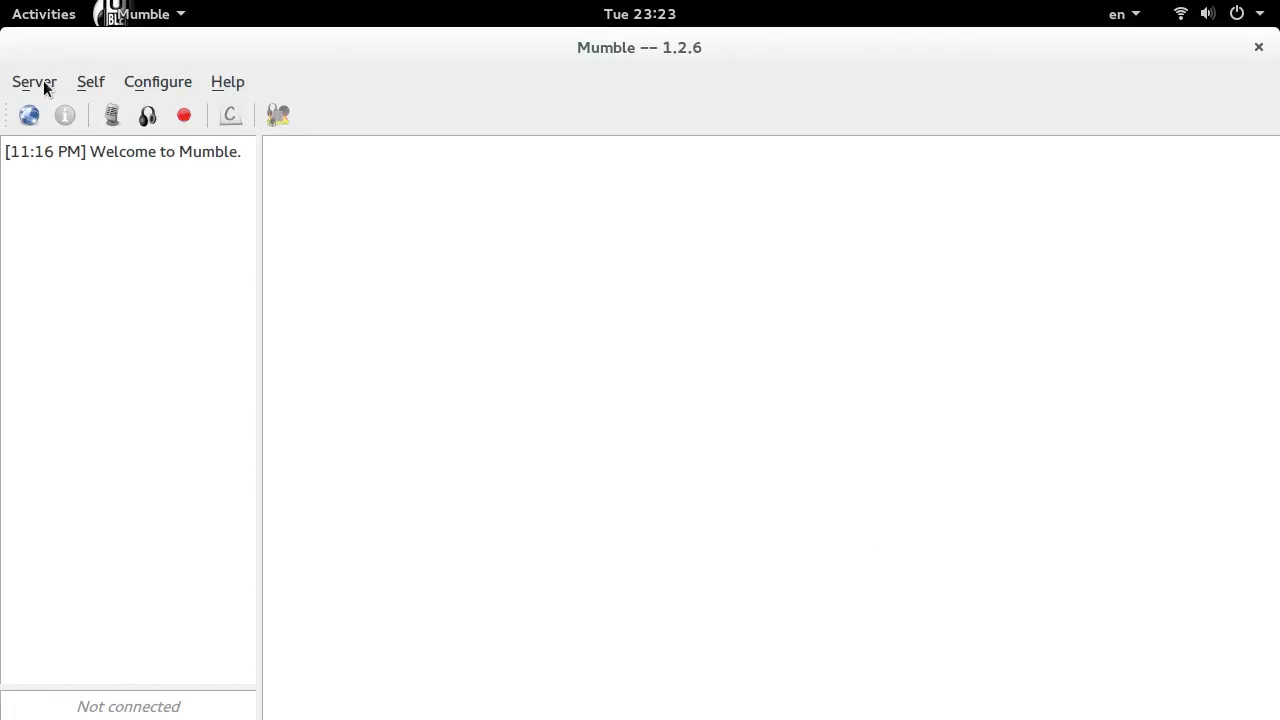
# - Open the it-the-drote.tk favorite for editing in the server connection list and change its label to TLHP
pyautogui.click(33, 82)
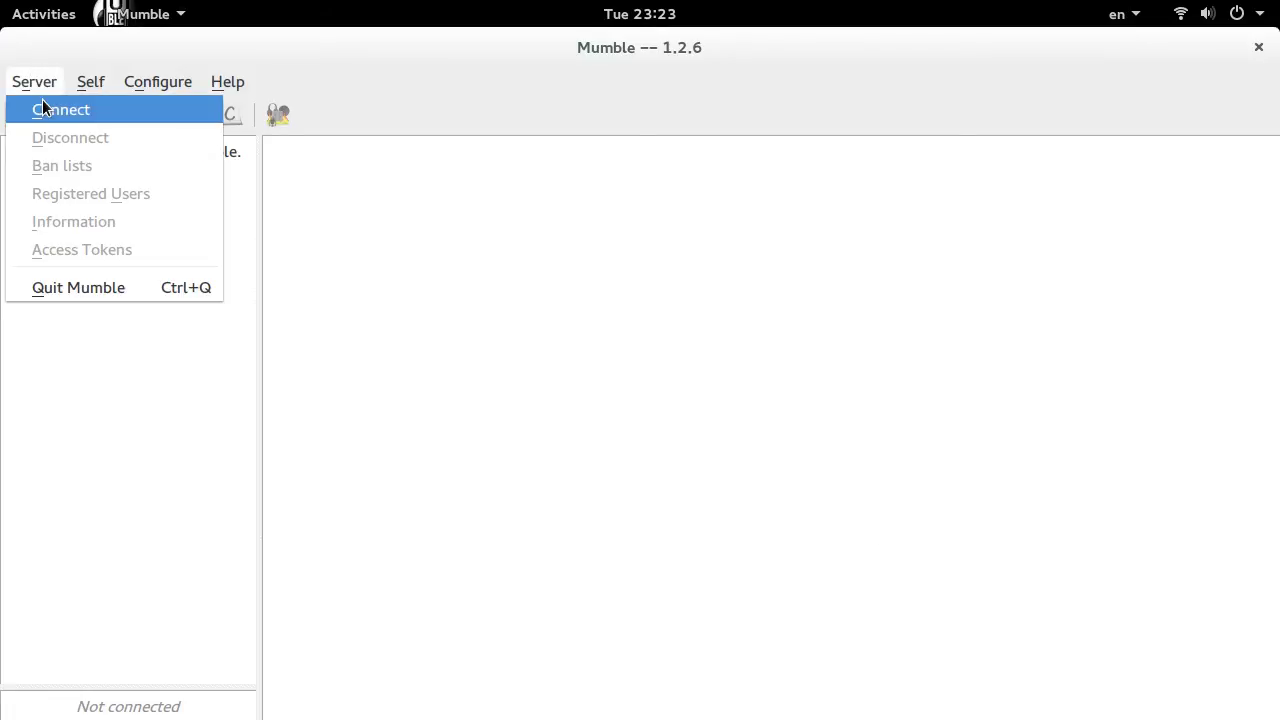
pyautogui.click(42, 105)
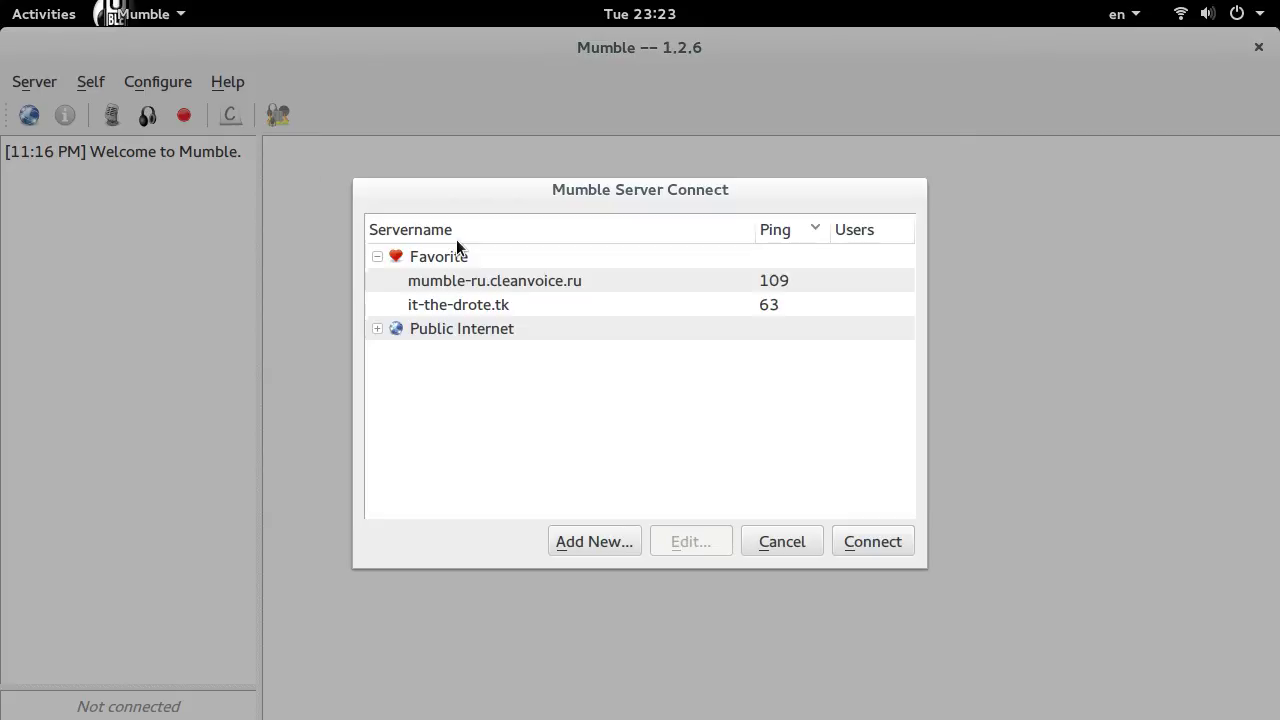
pyautogui.click(563, 305)
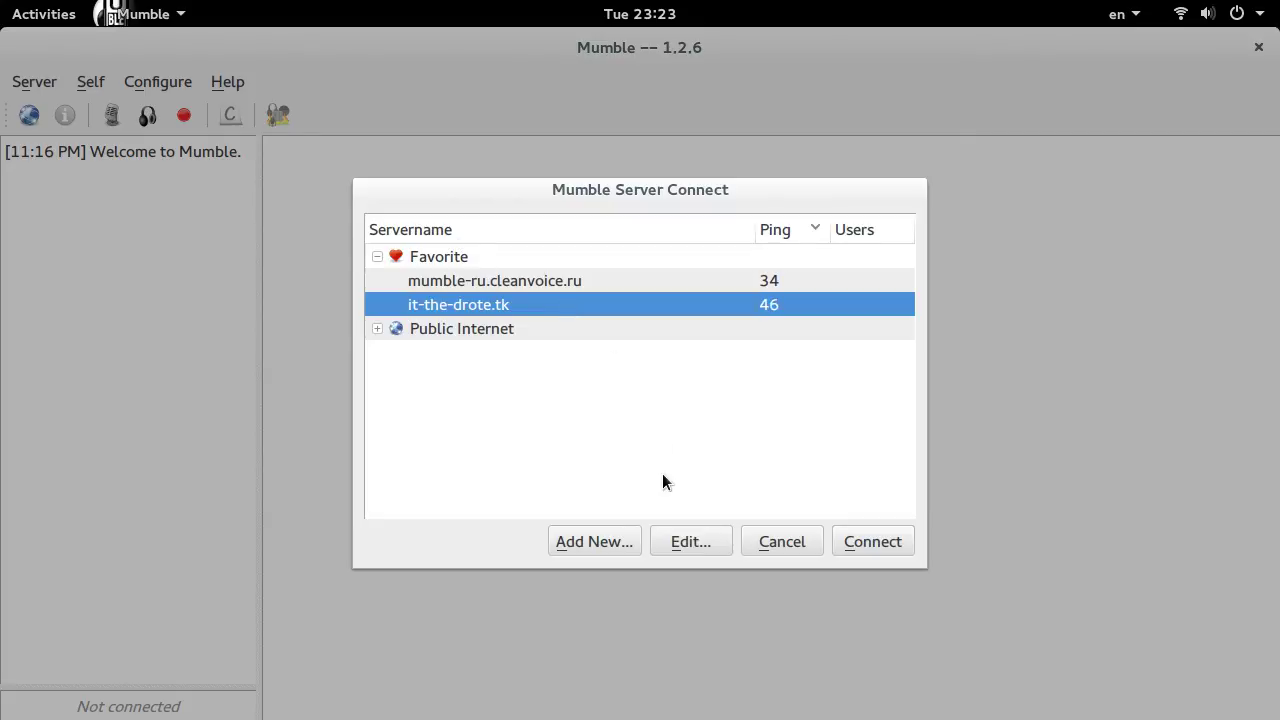
pyautogui.click(687, 530)
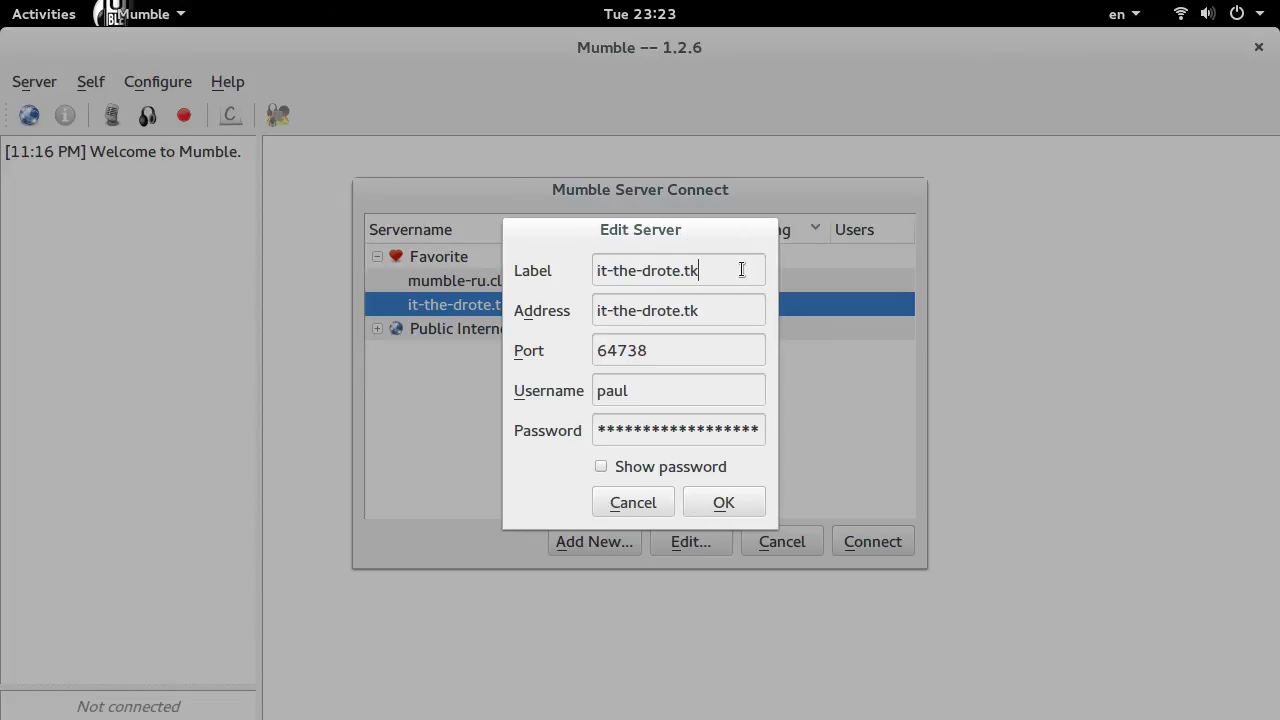
pyautogui.tripleClick(740, 269)
pyautogui.doubleClick(740, 270)
pyautogui.tripleClick(740, 271)
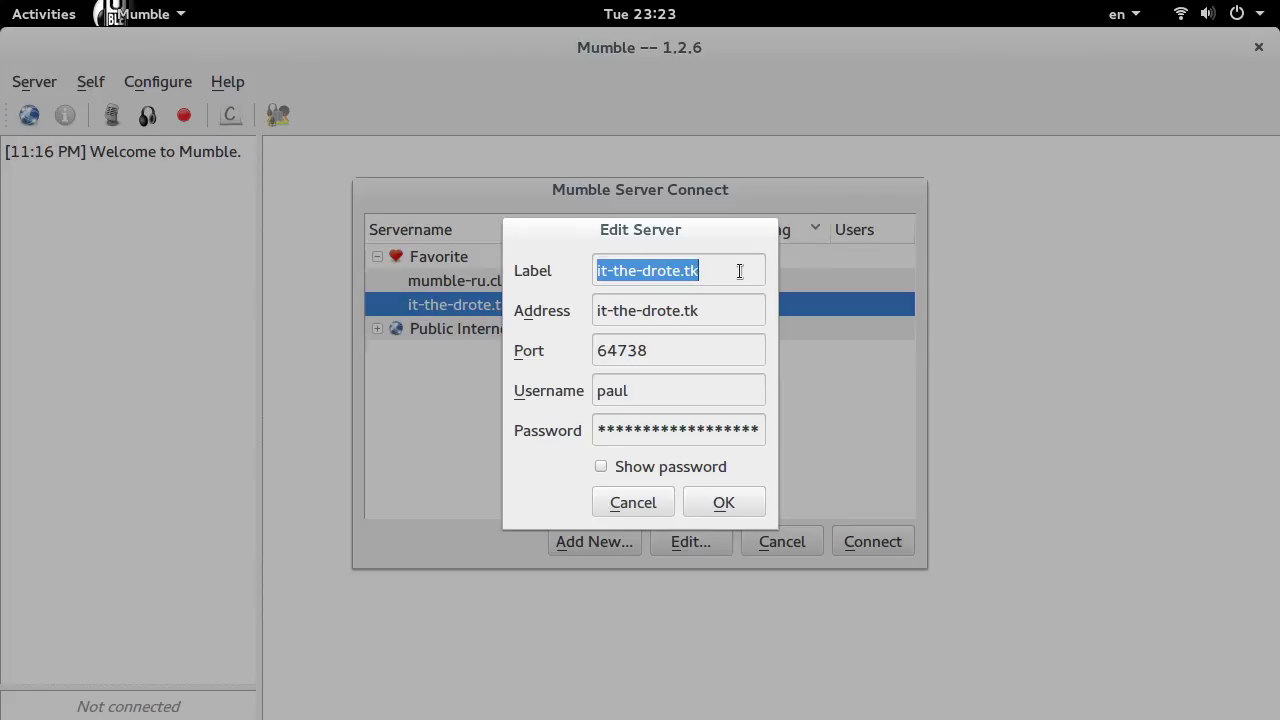
pyautogui.press('BackSpace')
pyautogui.write('TLHP')
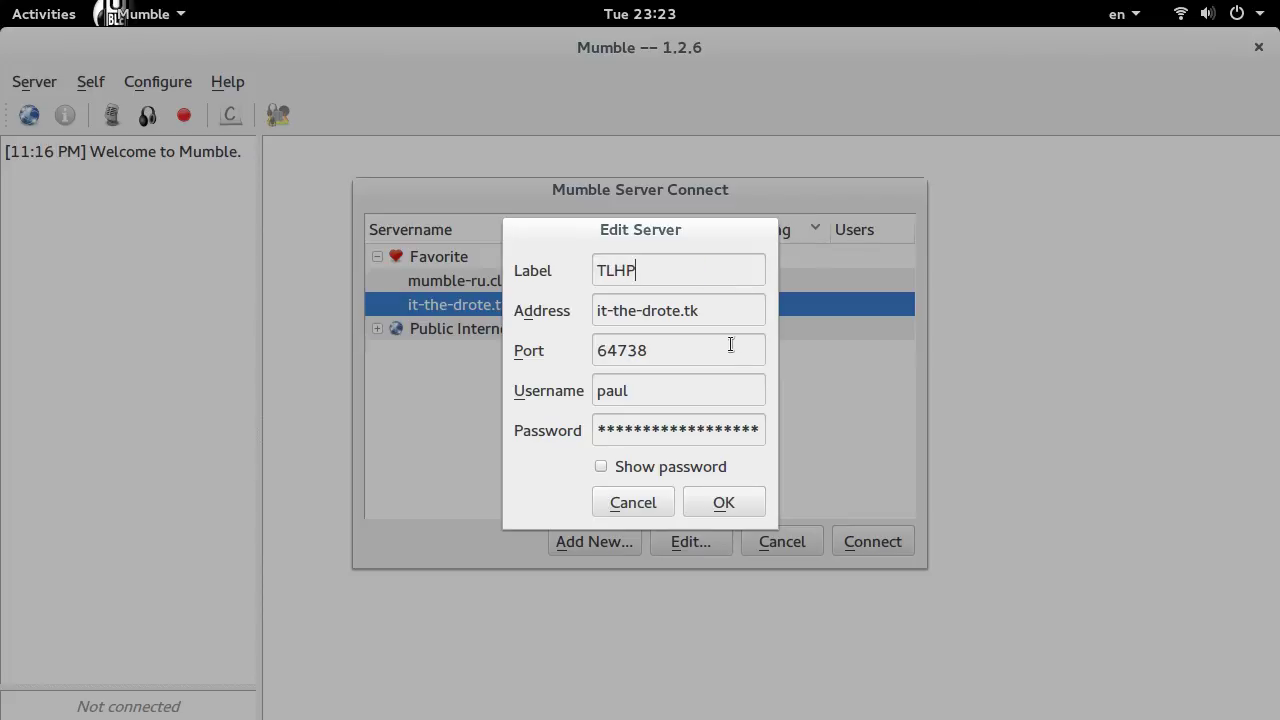
# - Clear the username of the TLHP server entry
pyautogui.click(683, 390)
pyautogui.doubleClick(683, 390)
pyautogui.press('BackSpace')
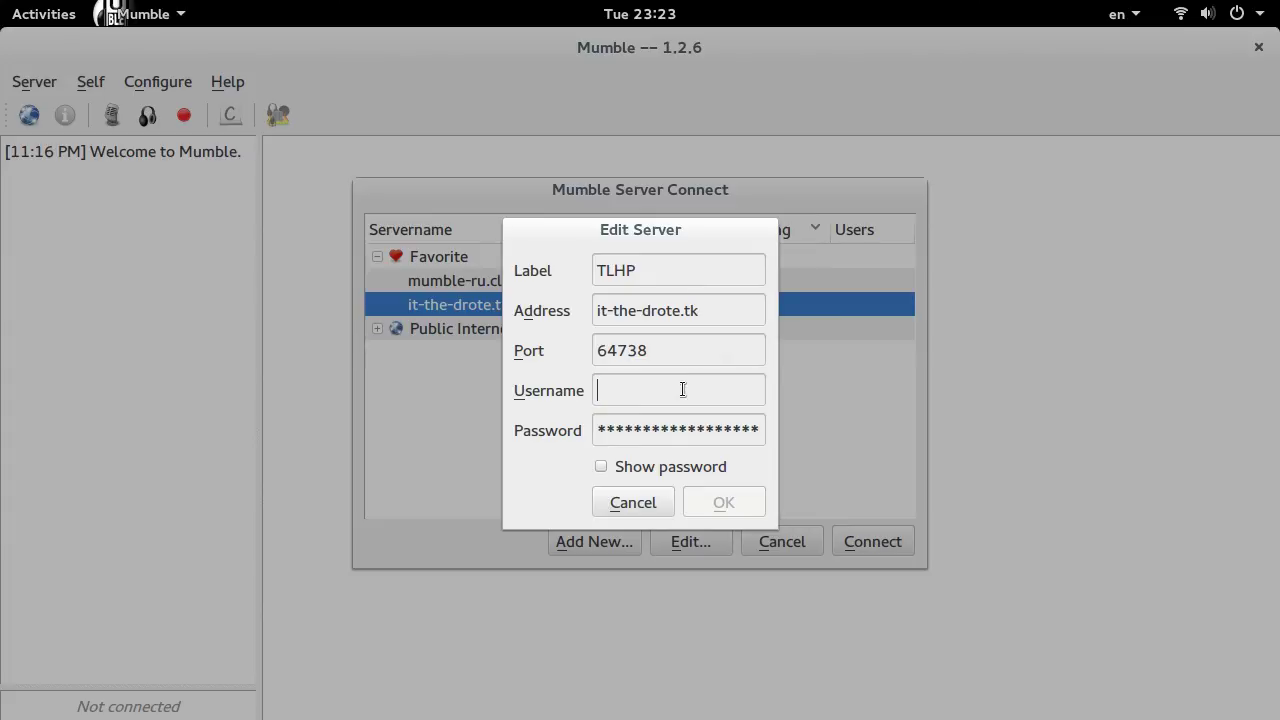
pyautogui.write('111')
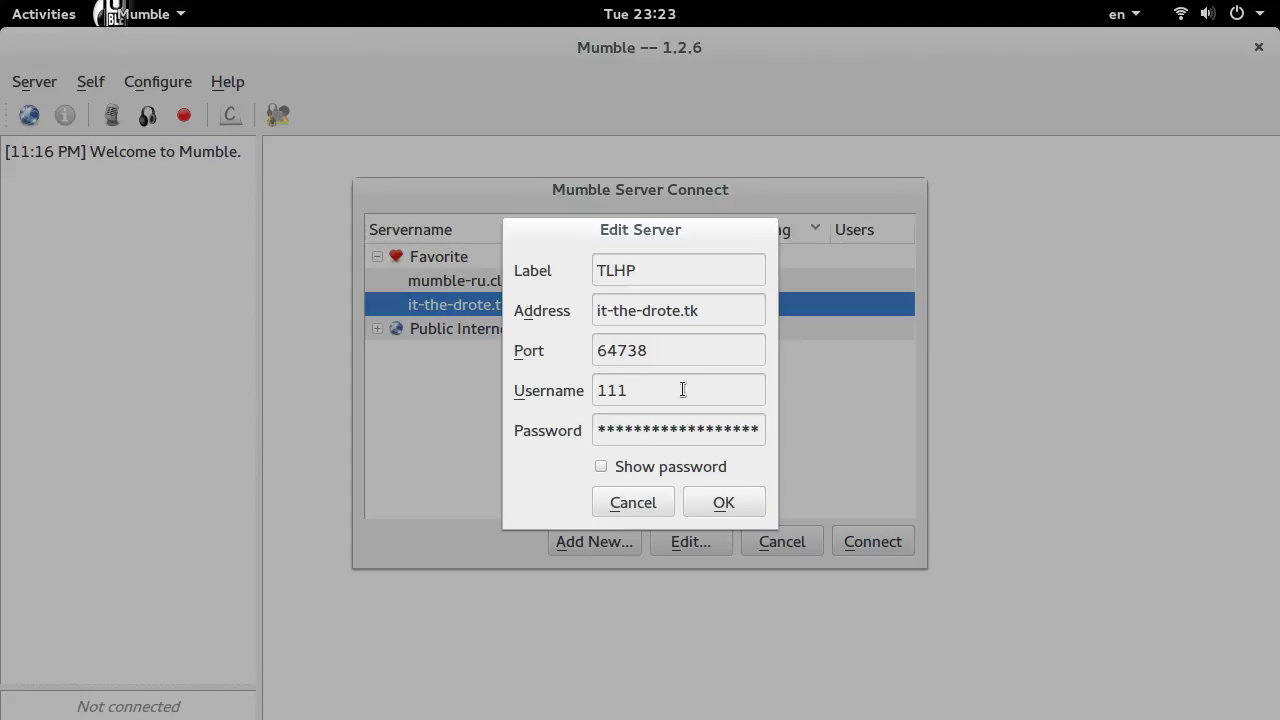
pyautogui.press('BackSpace')
pyautogui.press('BackSpace')
pyautogui.press('BackSpace')
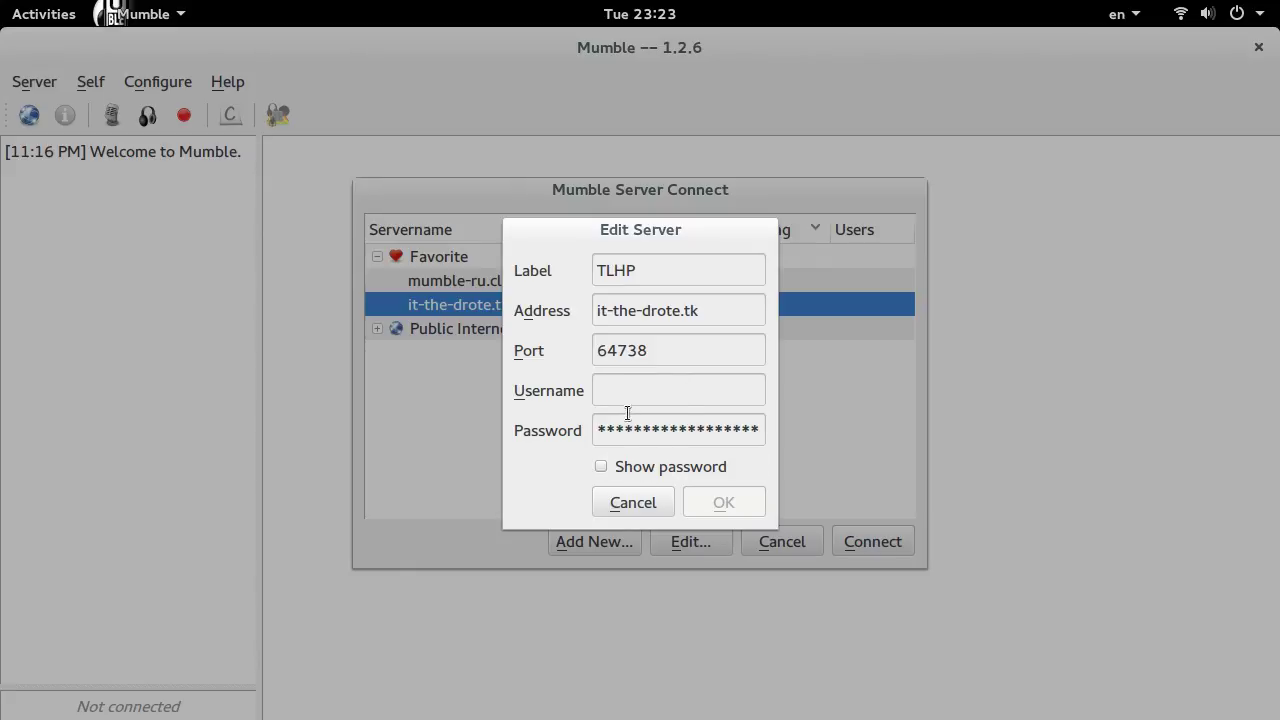
# - Enter 1 as the TLHP server entry's username and save the entry
pyautogui.write('1')
pyautogui.click(715, 505)
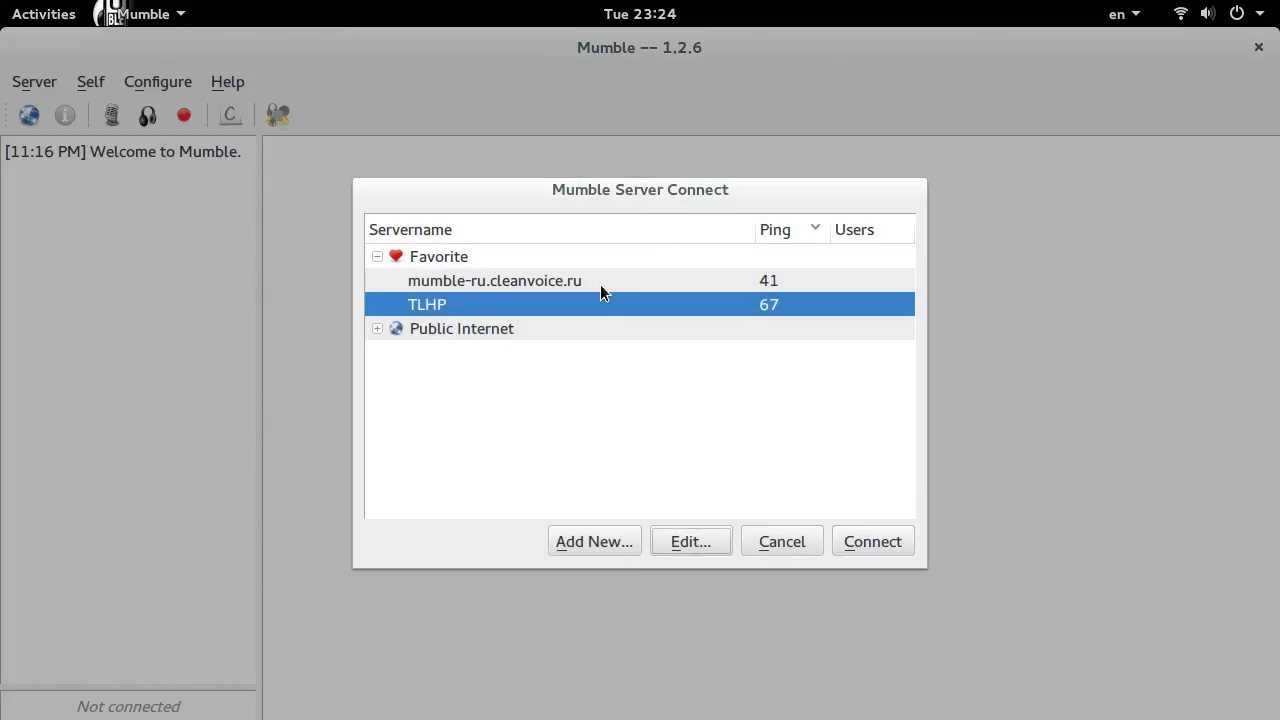
# - Browse the public servers in Europe, including the Spain, Ukraine and United Kingdom listings
pyautogui.click(600, 284)
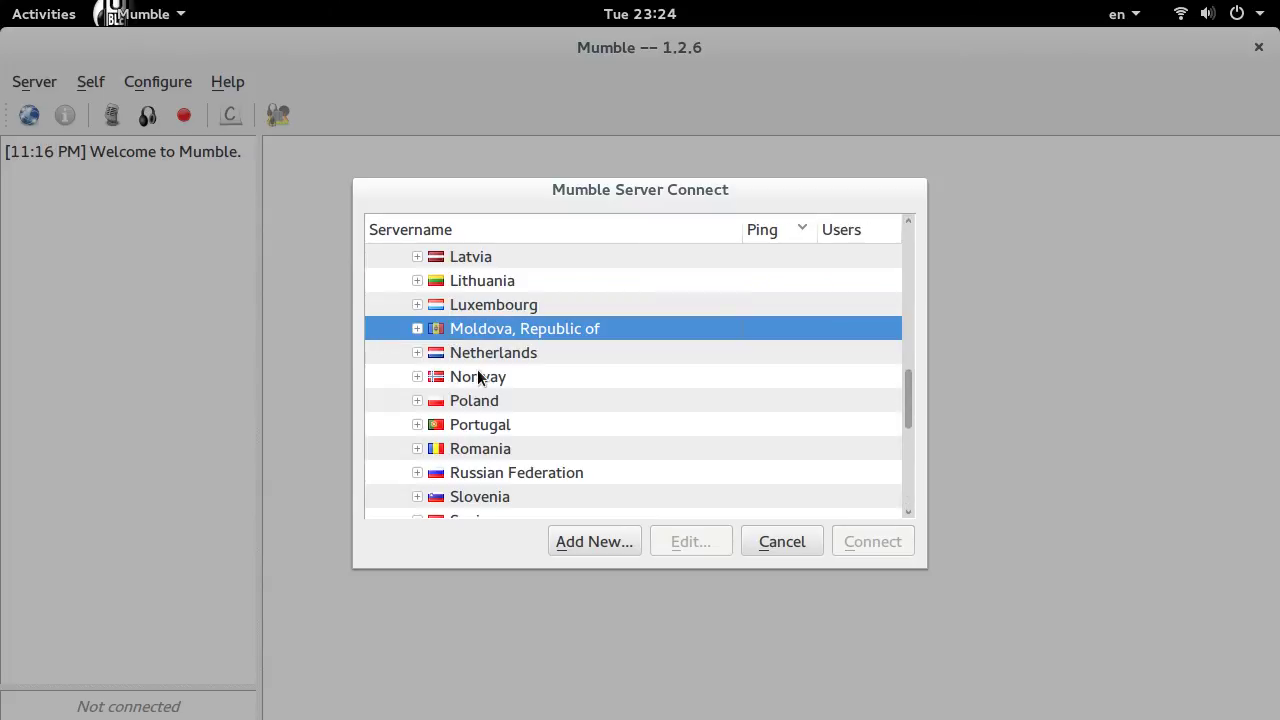
pyautogui.scroll(-2, 577, 426)
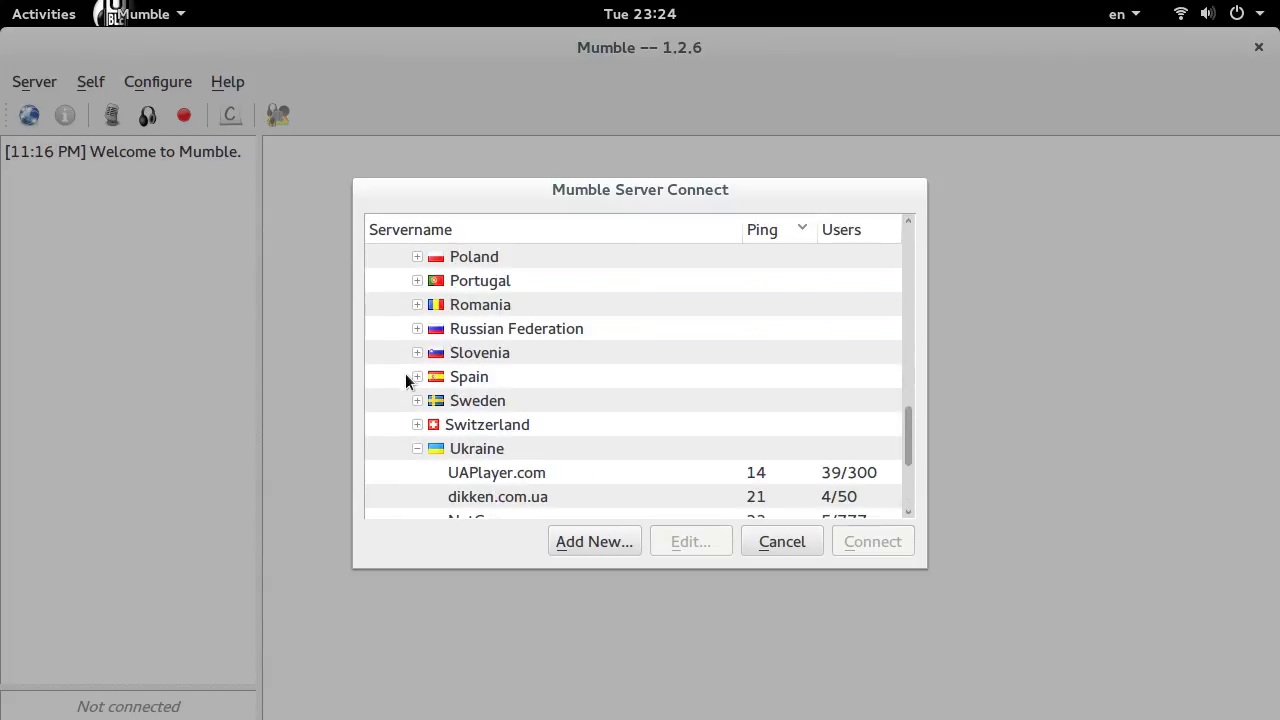
pyautogui.click(415, 376)
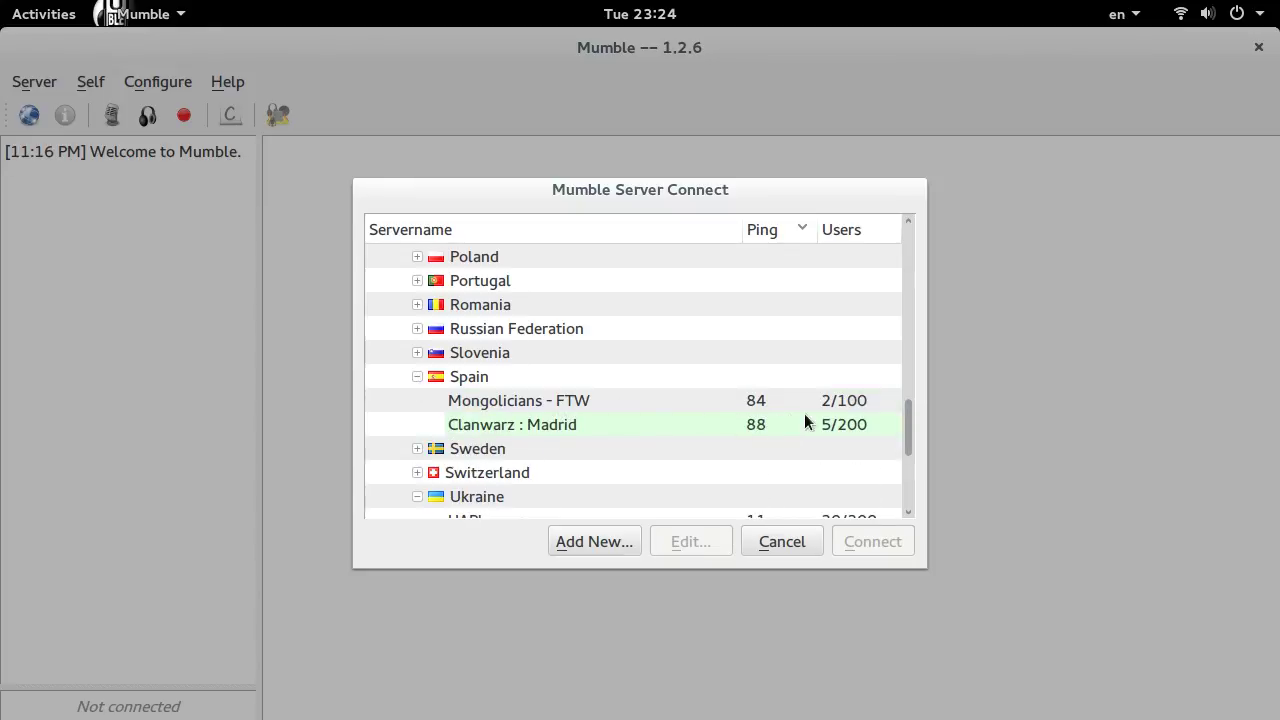
pyautogui.click(414, 374)
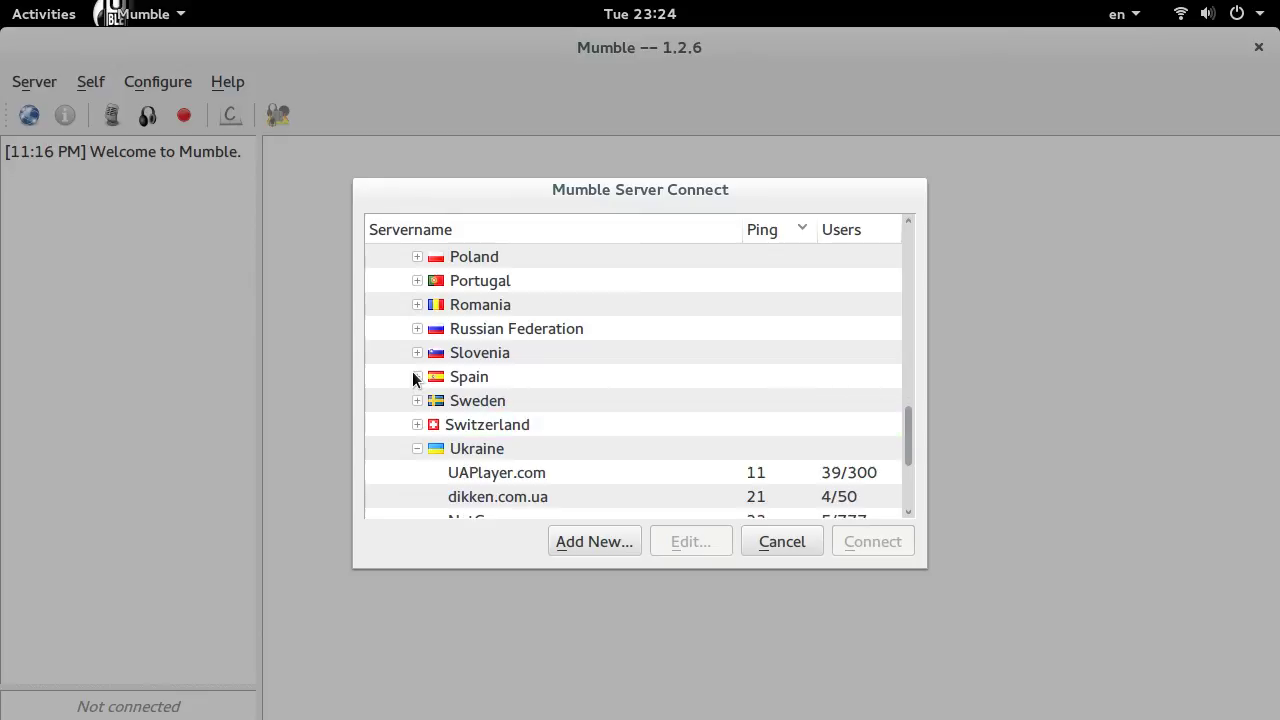
pyautogui.scroll(-2, 536, 410)
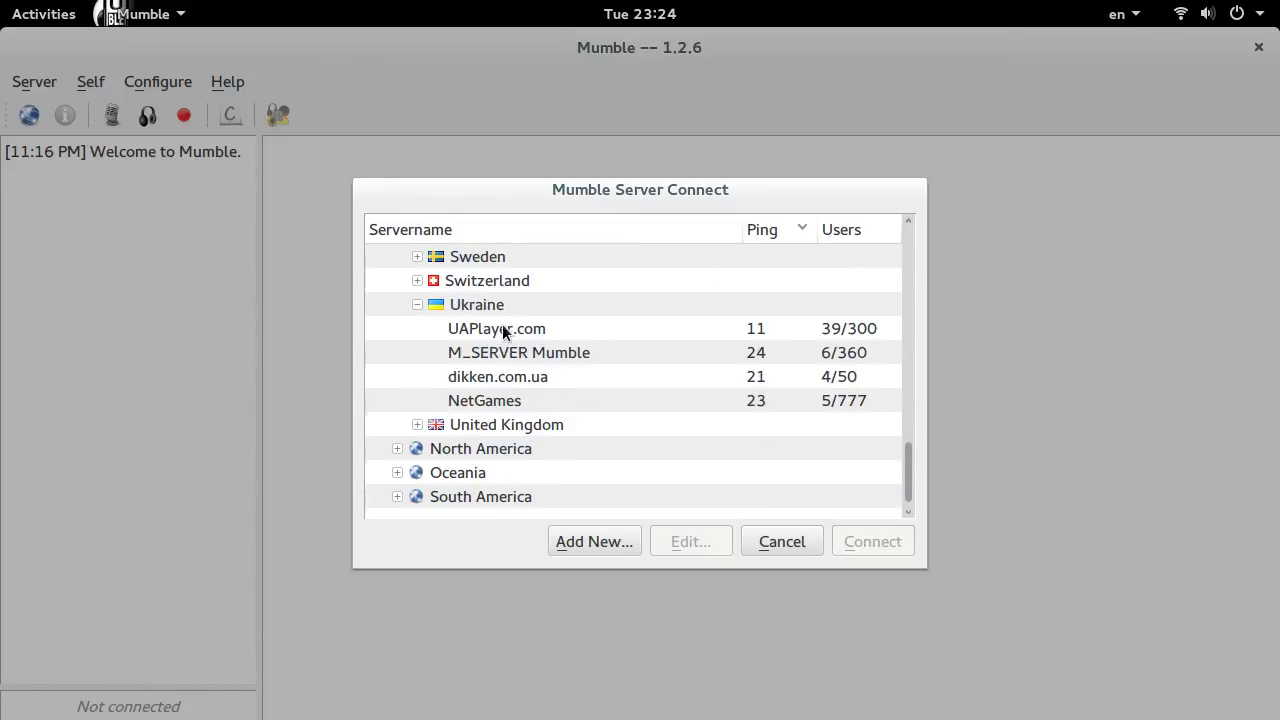
pyautogui.click(417, 425)
pyautogui.scroll(-5, 606, 458)
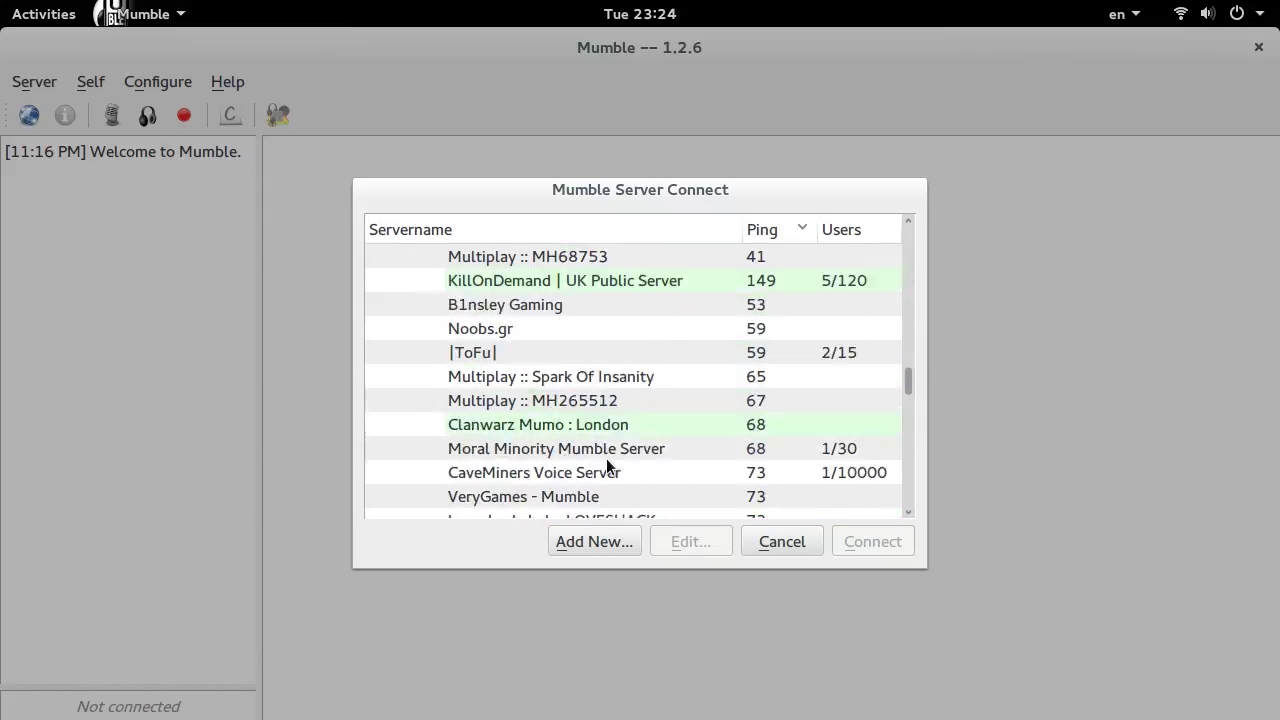
pyautogui.scroll(-5, 606, 458)
pyautogui.scroll(-5, 606, 458)
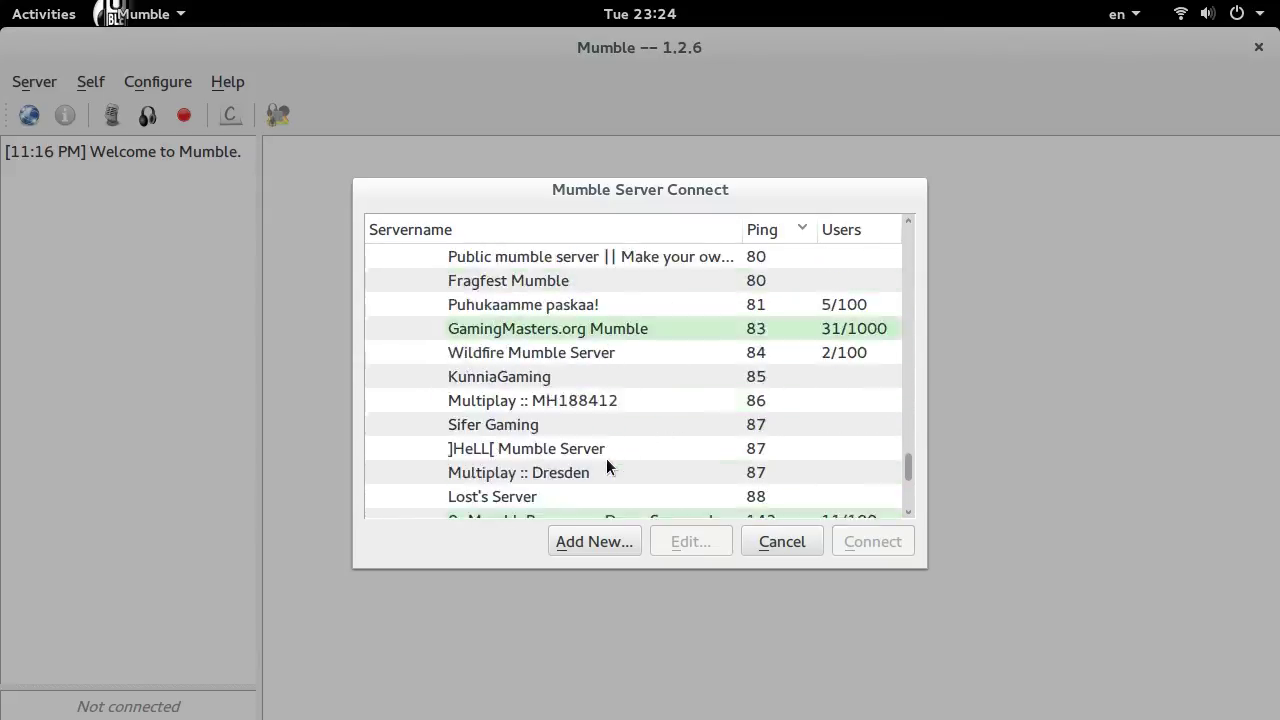
pyautogui.scroll(7, 606, 458)
pyautogui.scroll(10, 606, 458)
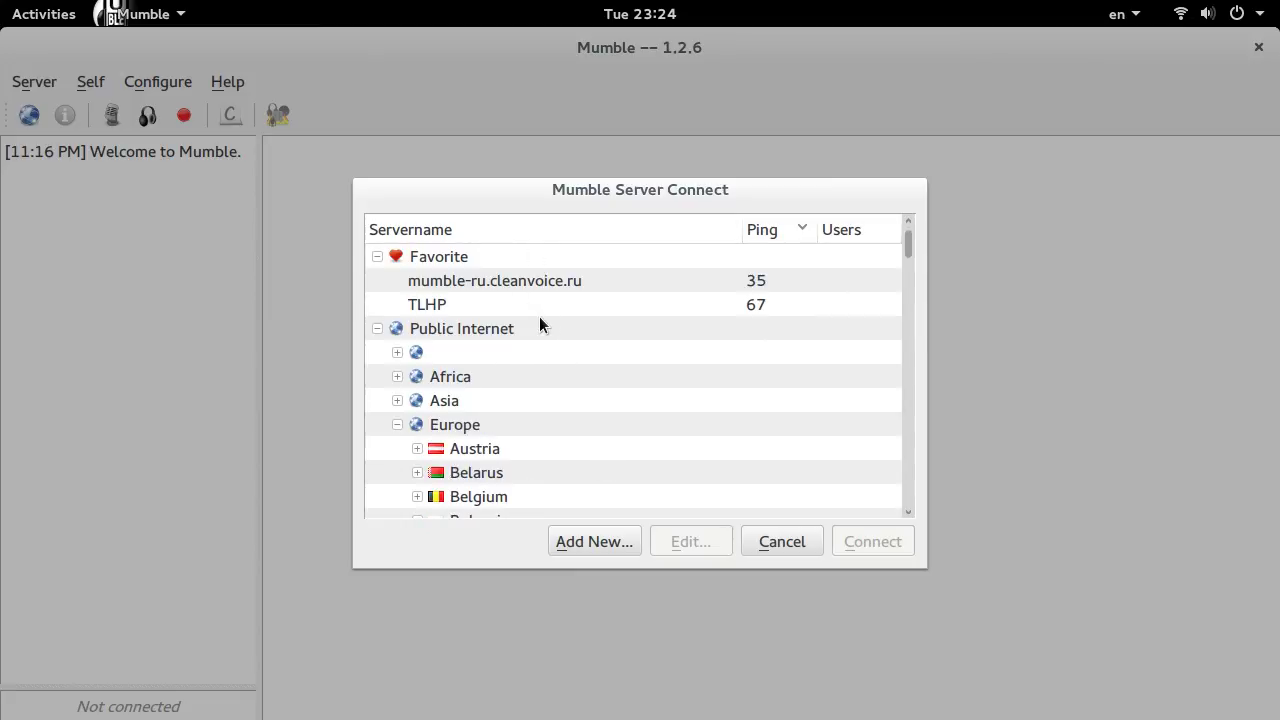
# - Connect to the TLHP favorite server and select user 1 in the Root channel
pyautogui.click(539, 318)
pyautogui.click(539, 311)
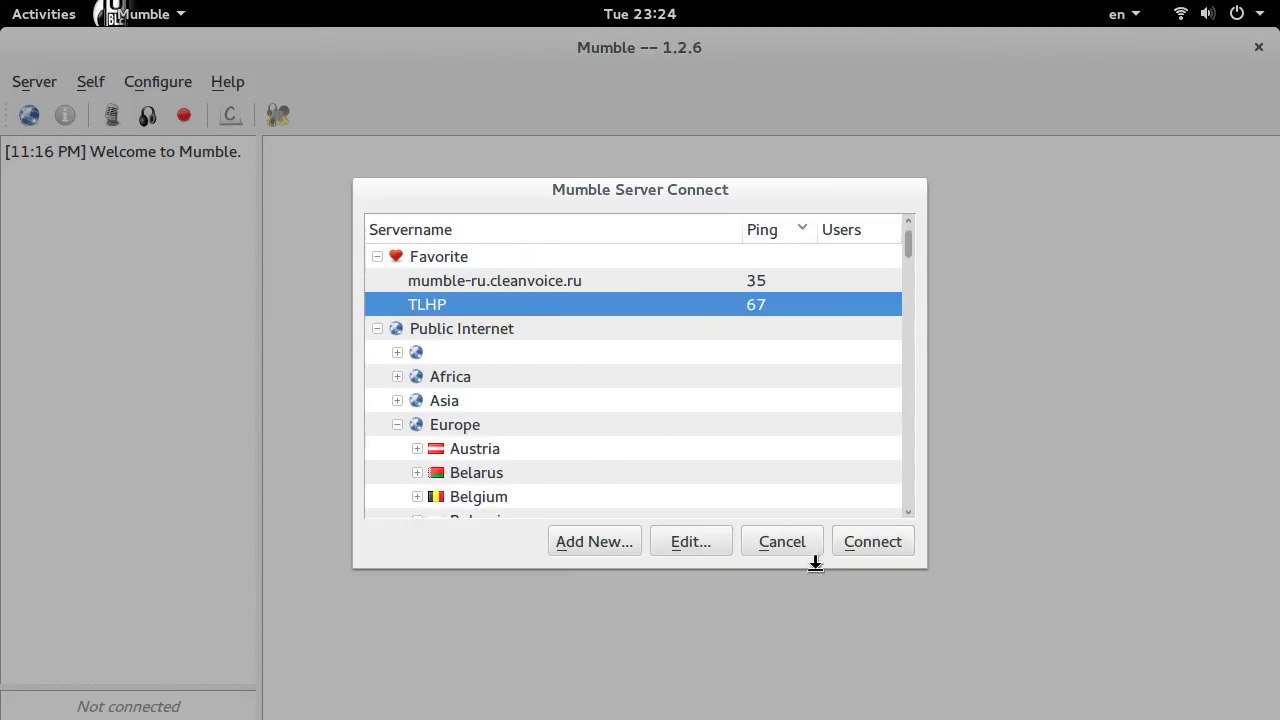
pyautogui.click(863, 546)
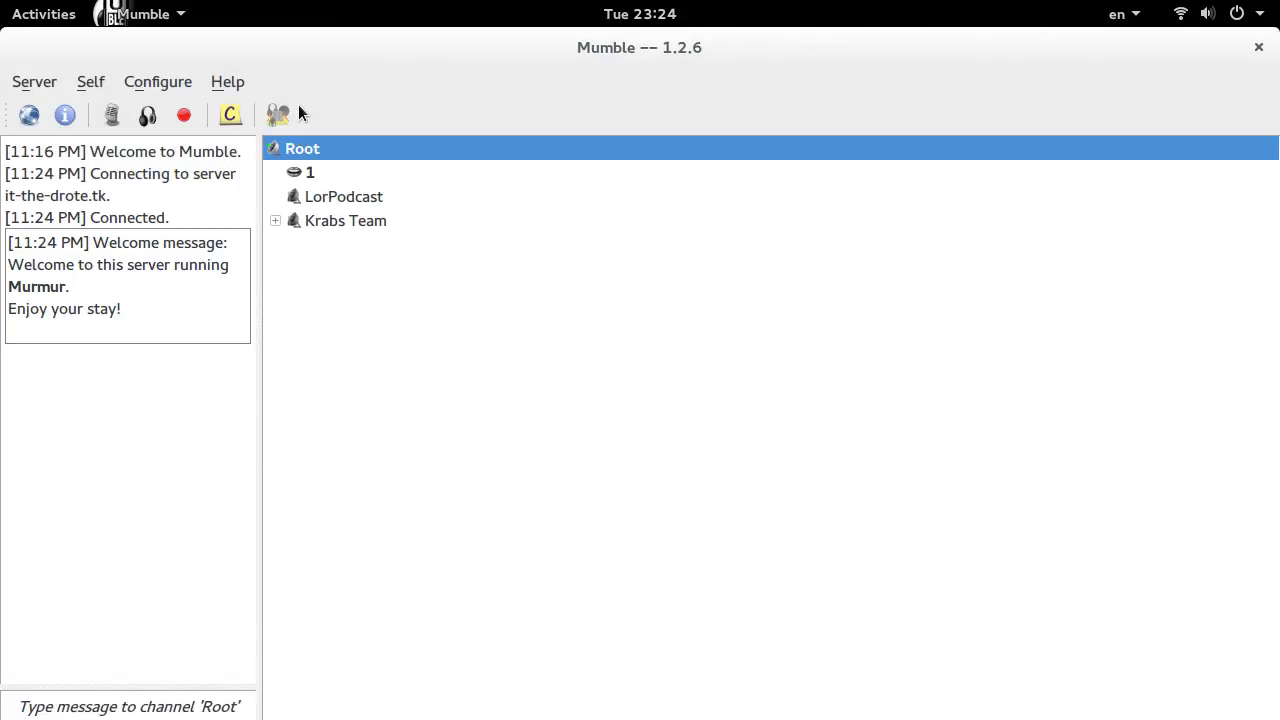
pyautogui.click(318, 172)
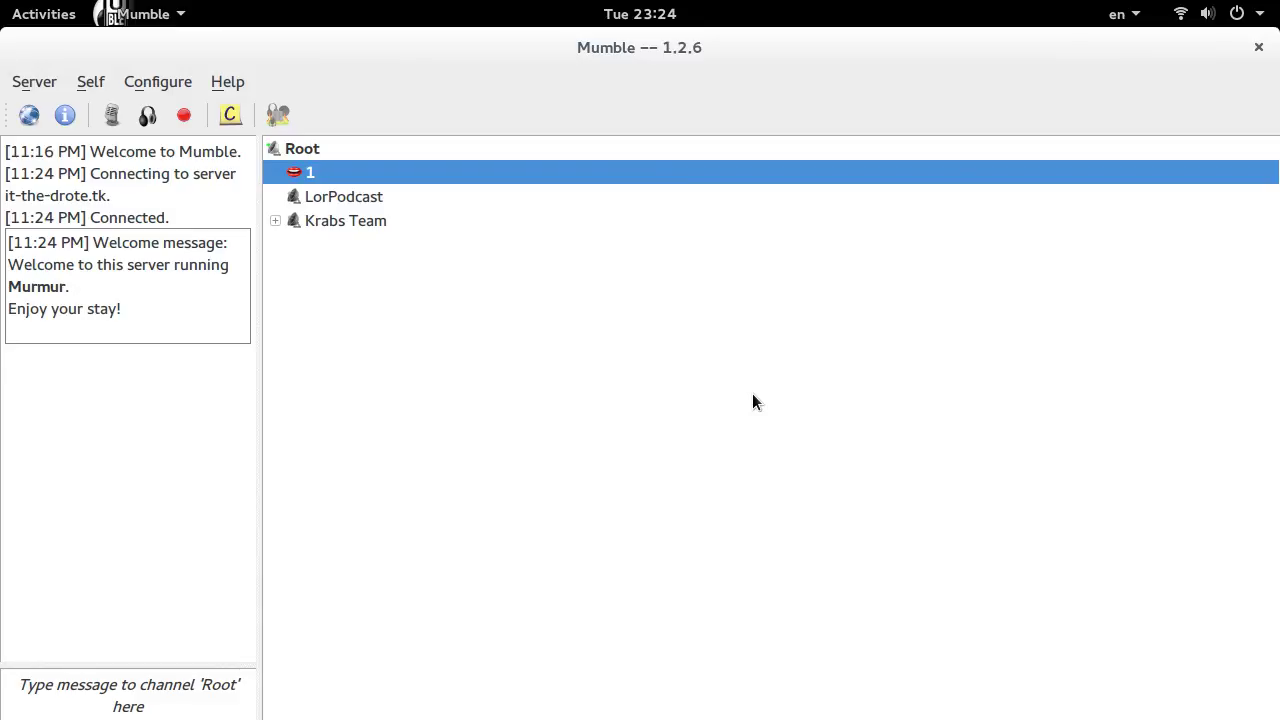
# - Look at the audio input configuration and the comment tool without changing anything
pyautogui.click(281, 116)
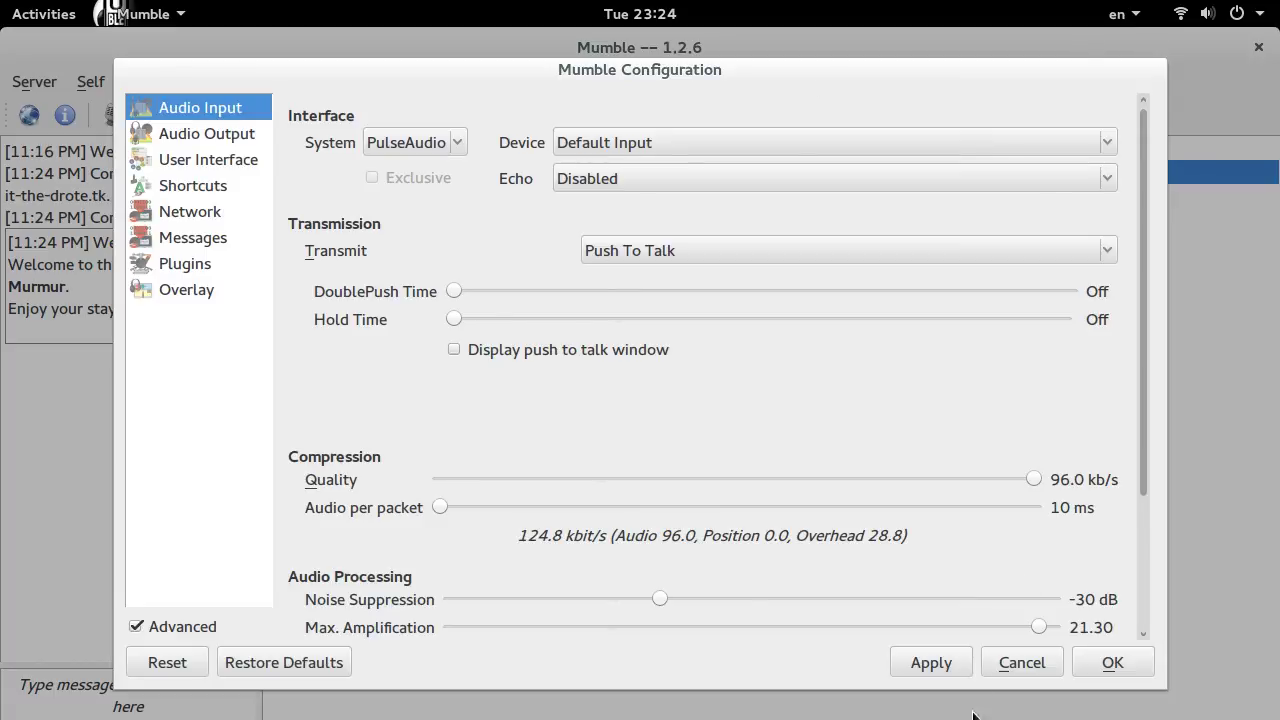
pyautogui.click(1010, 662)
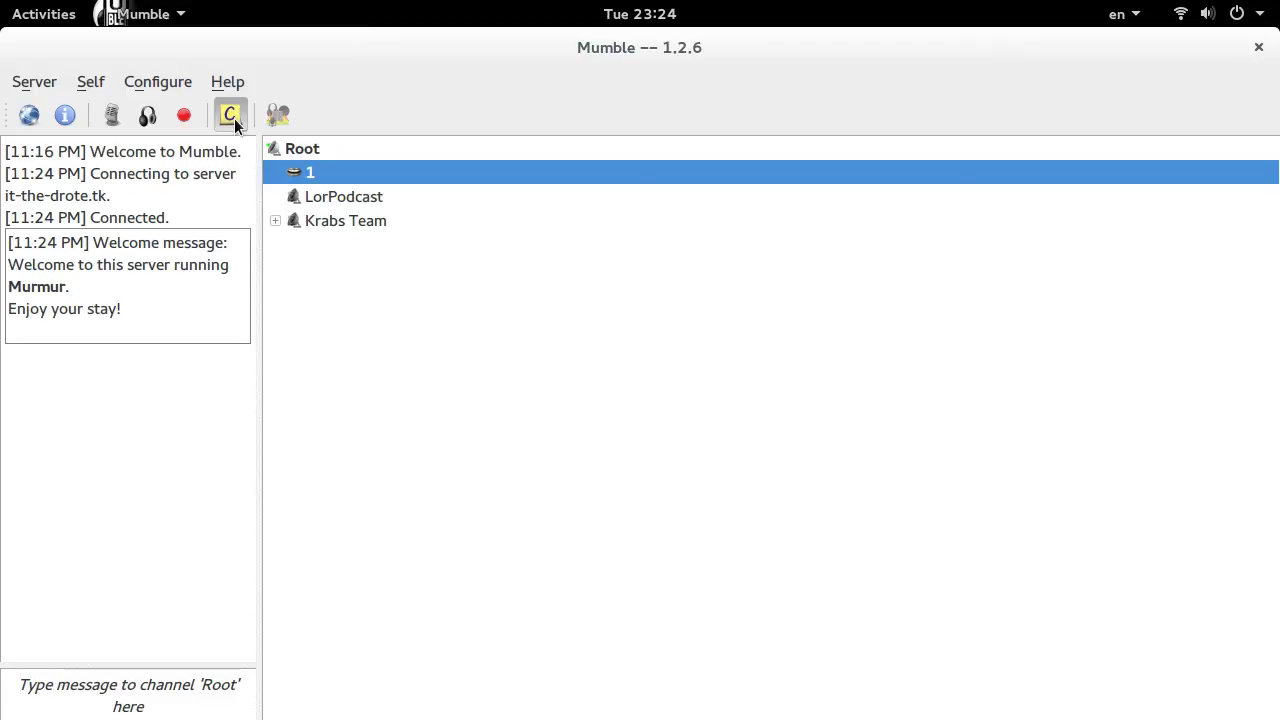
pyautogui.click(234, 118)
pyautogui.click(706, 507)
# - Open the Recorder and set its output format to .flac - Lossless compressed and its mode to Multichannel
pyautogui.click(184, 116)
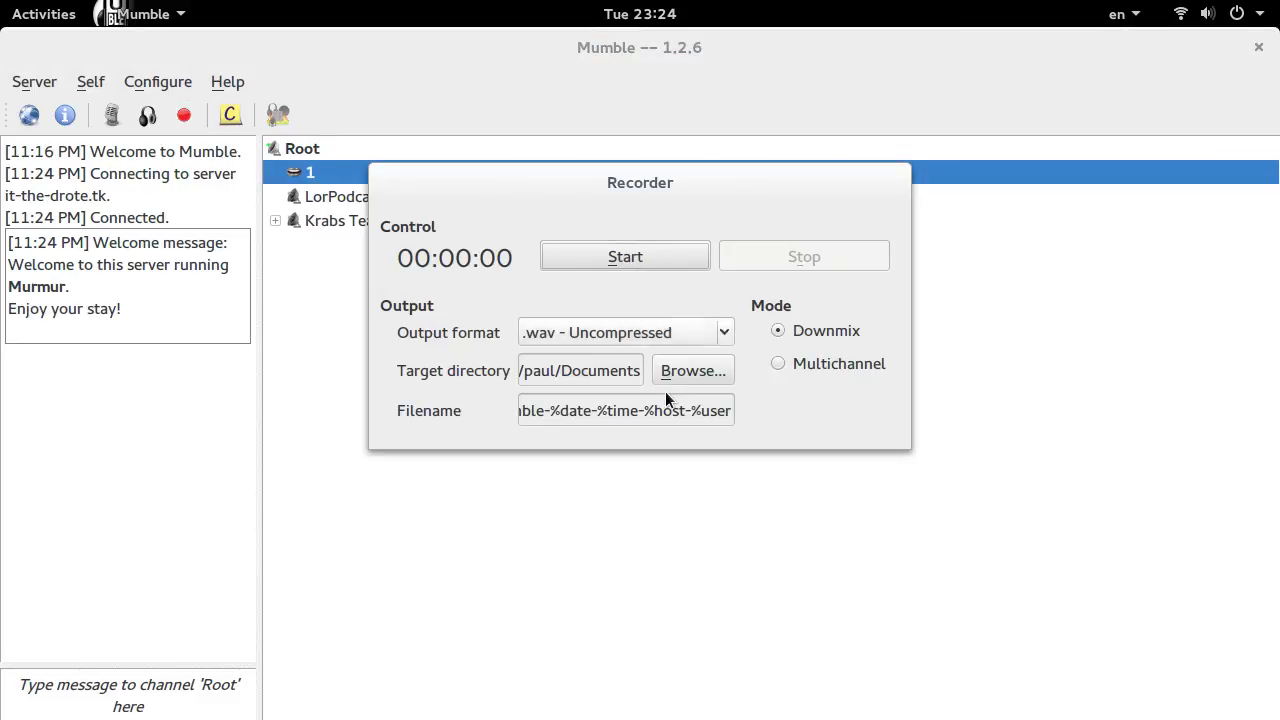
pyautogui.click(636, 323)
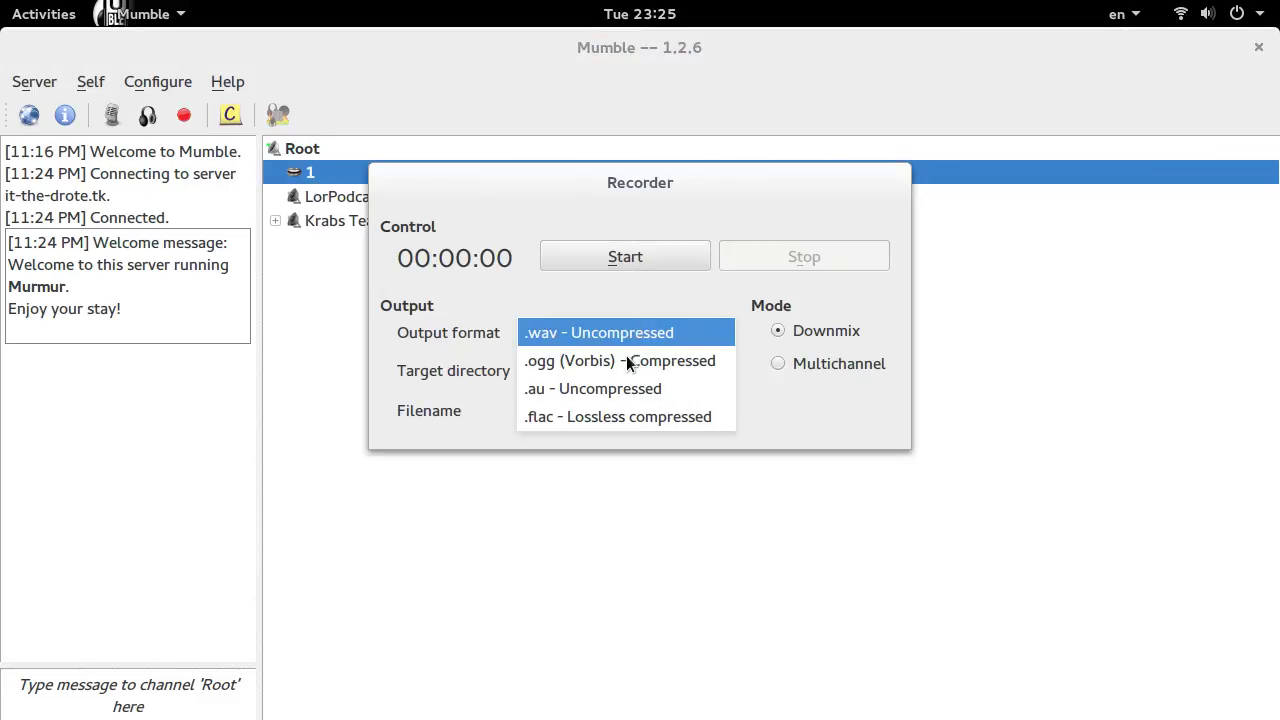
pyautogui.click(620, 426)
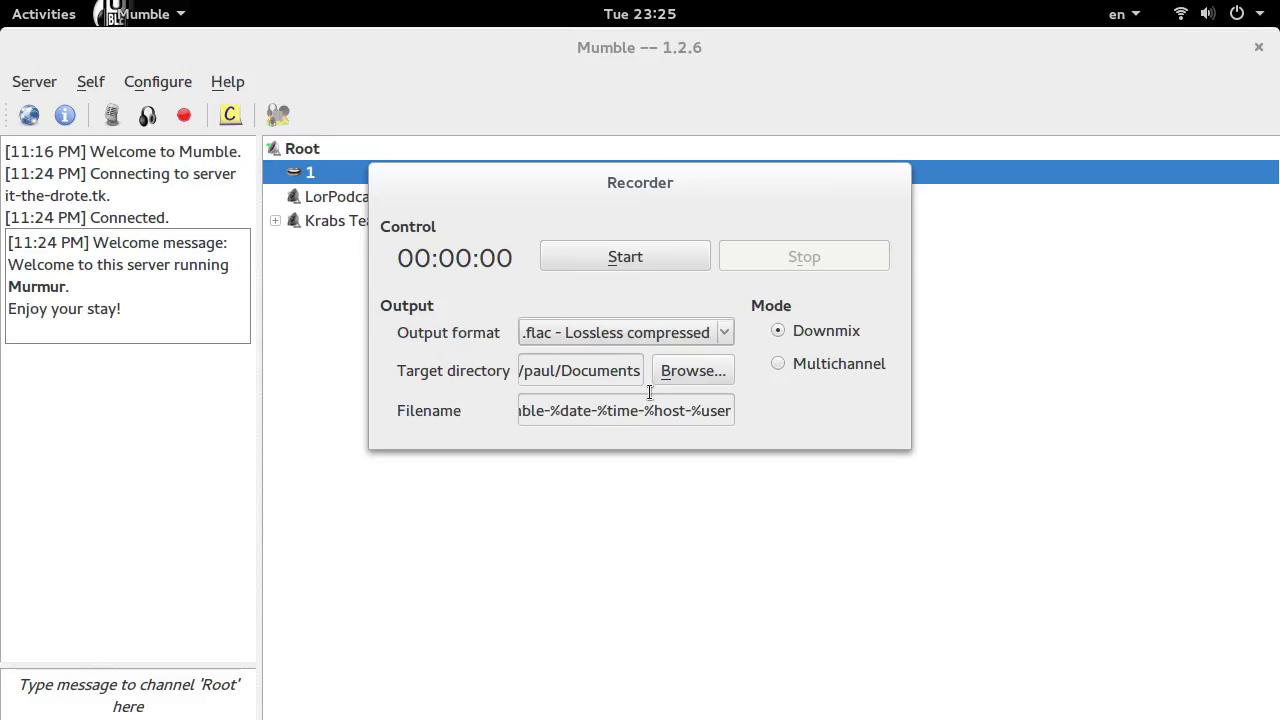
pyautogui.click(781, 364)
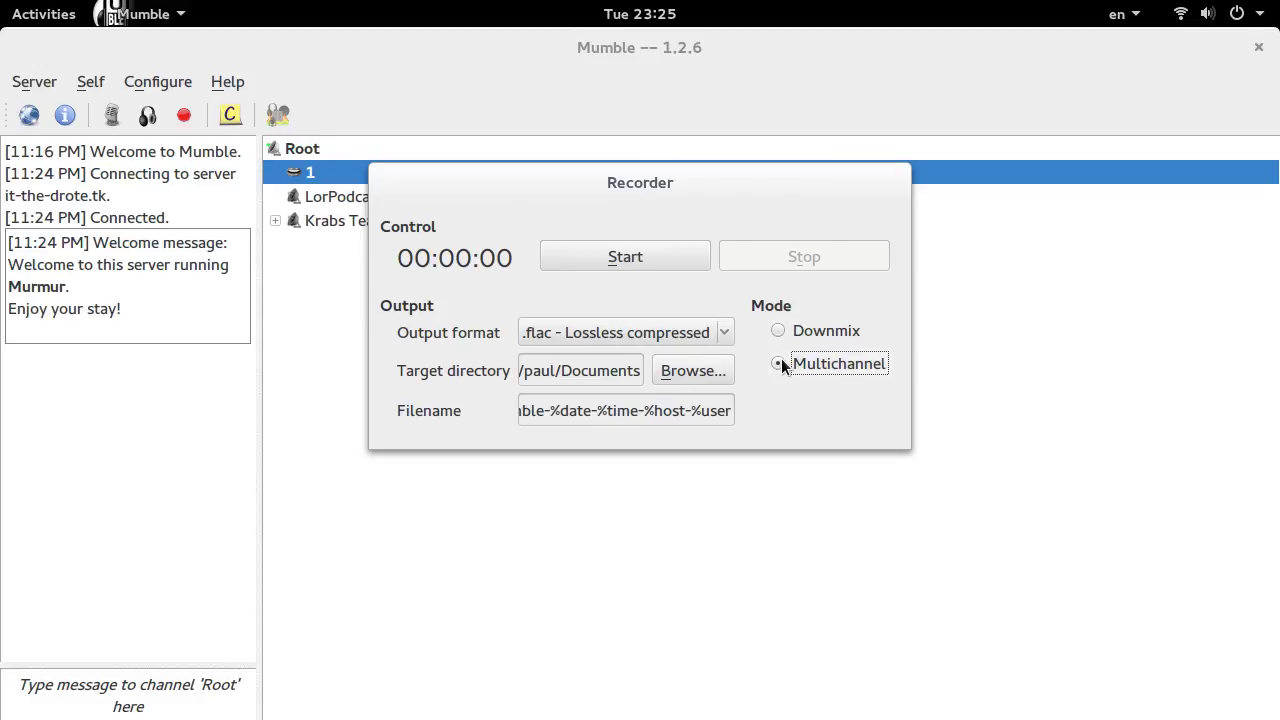
pyautogui.click(476, 708)
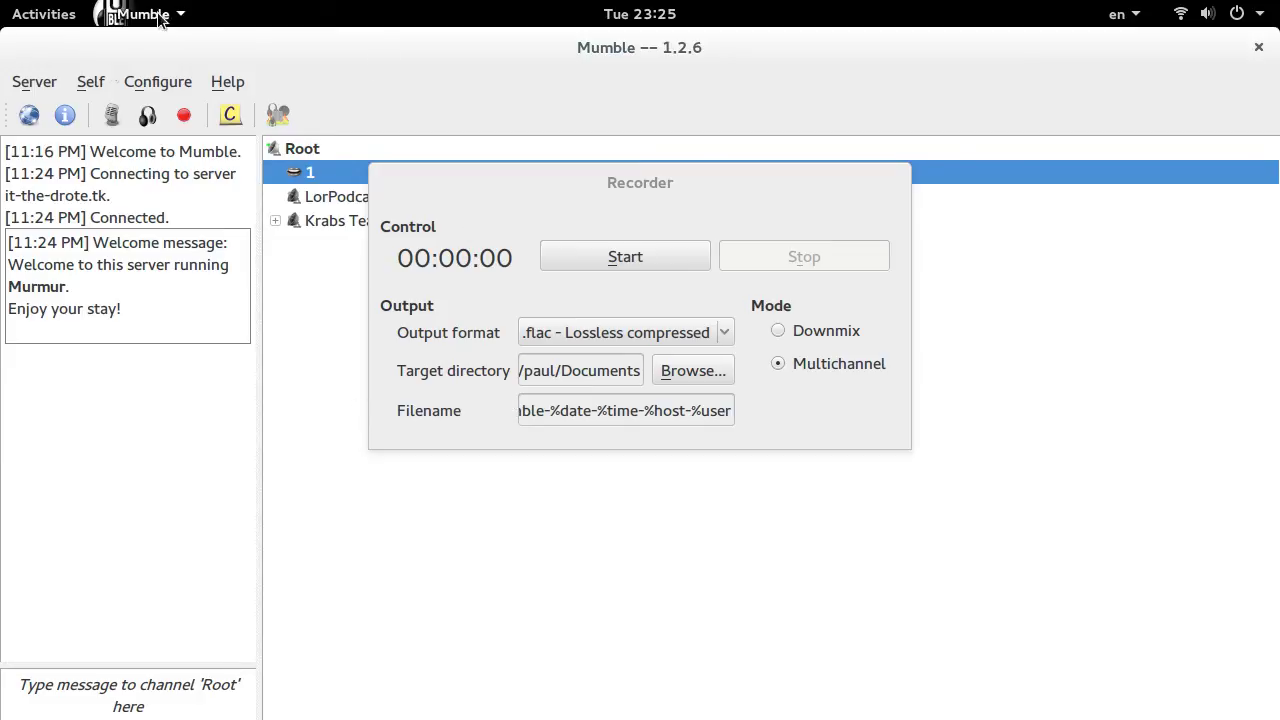
# - Deafen and undeafen yourself on the server twice
pyautogui.click(147, 115)
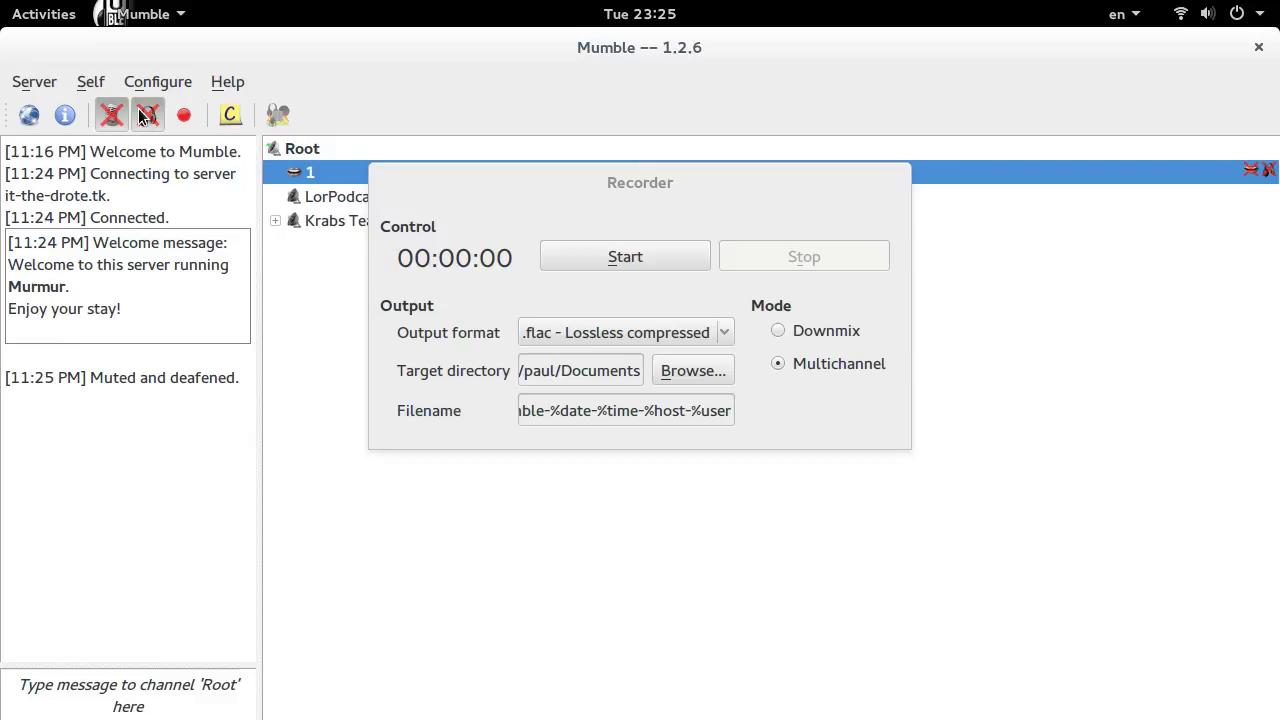
pyautogui.click(147, 115)
pyautogui.click(147, 115)
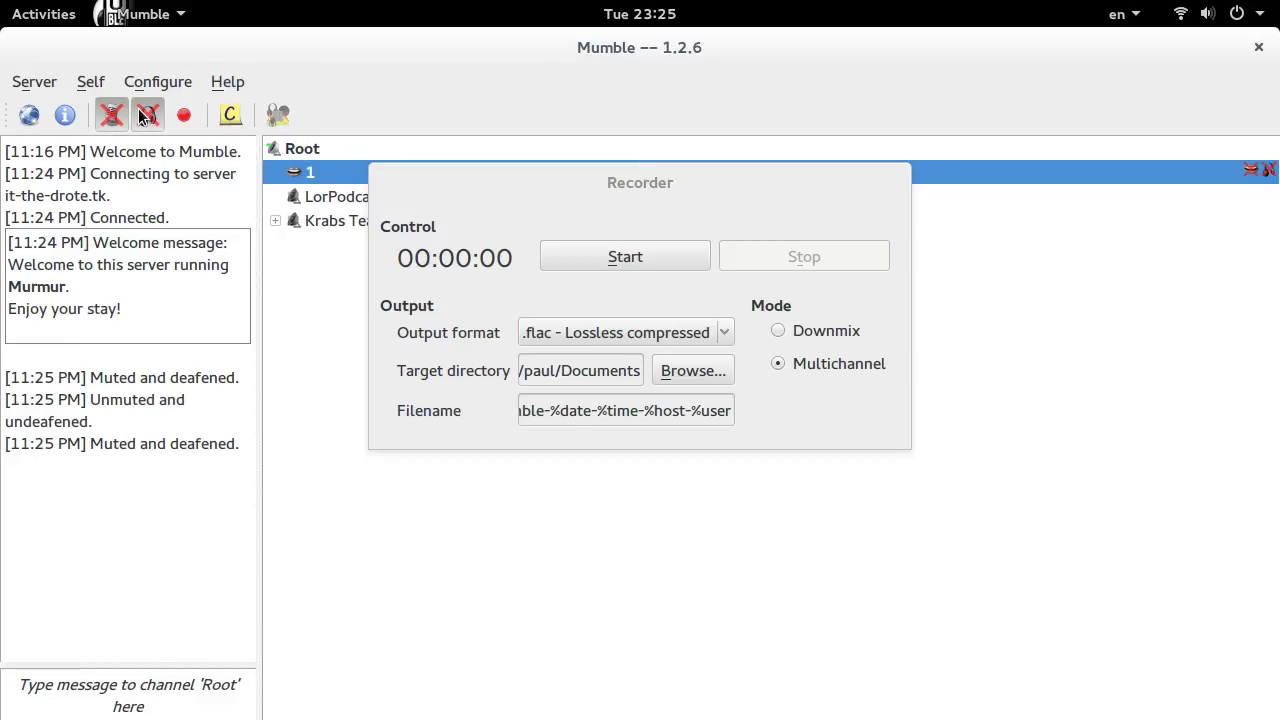
pyautogui.click(147, 115)
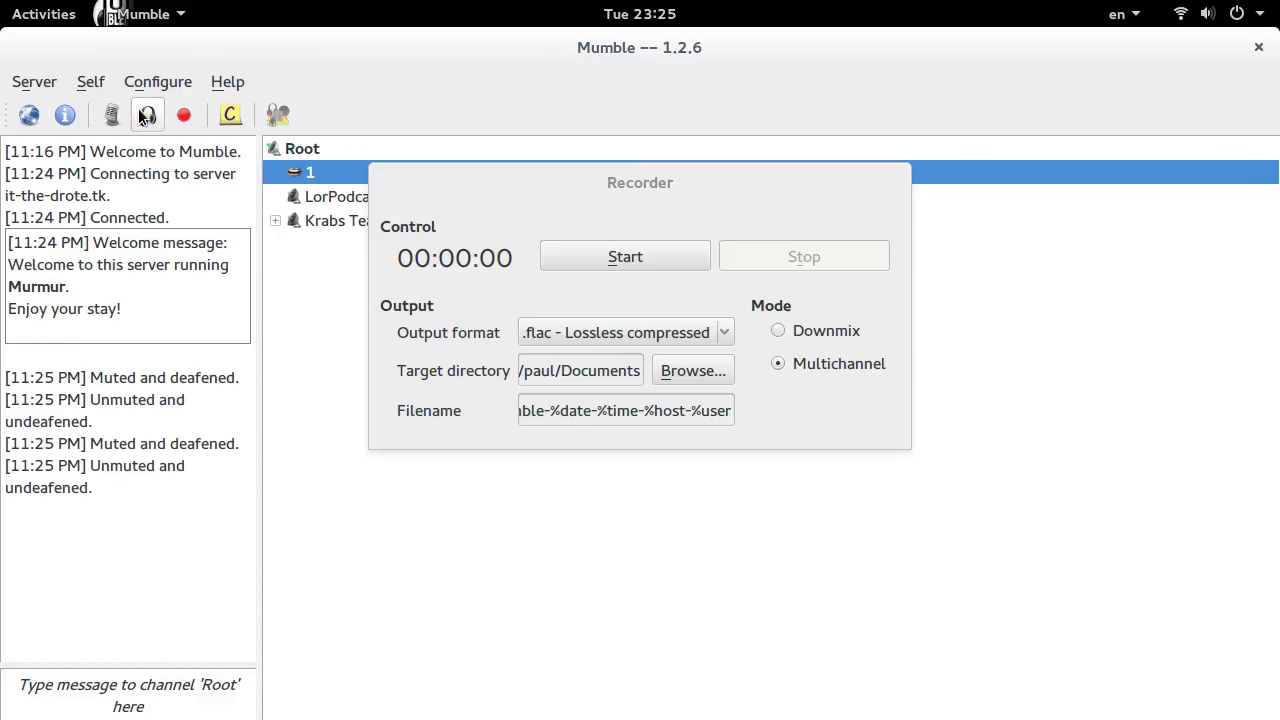
# - Review the server's connection information and the server connection list, closing both without changes
pyautogui.click(62, 124)
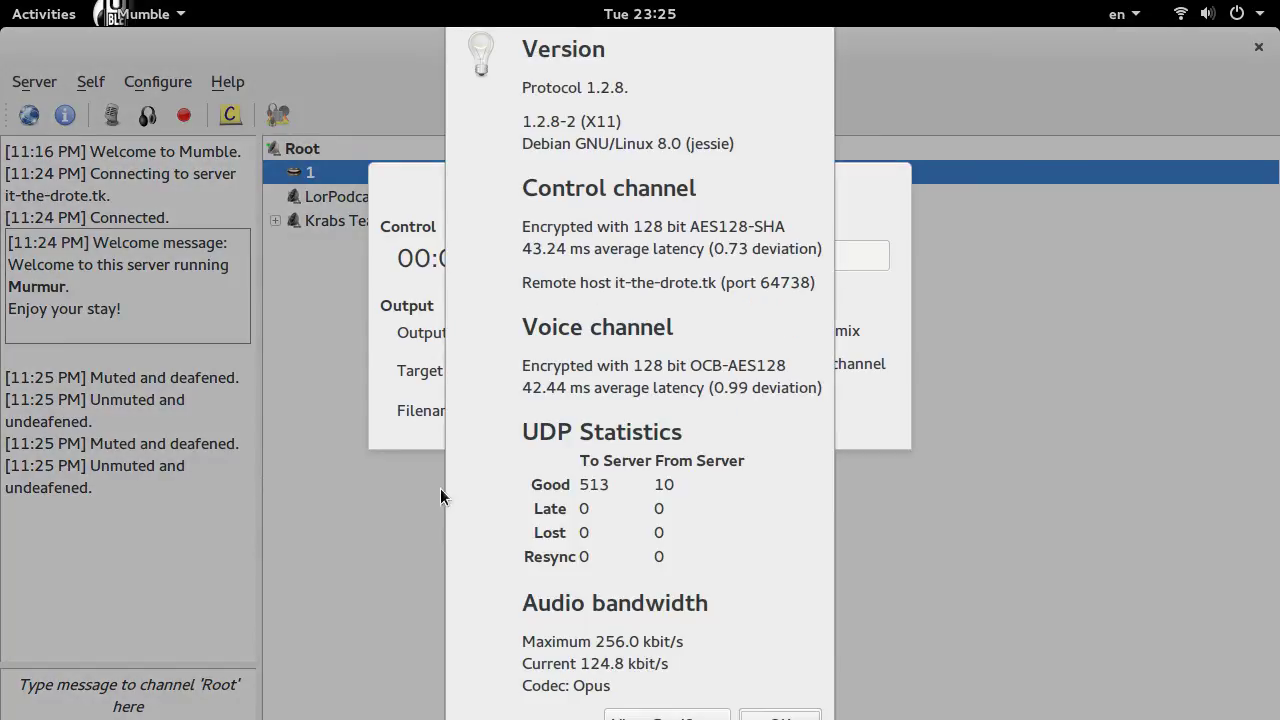
pyautogui.click(766, 716)
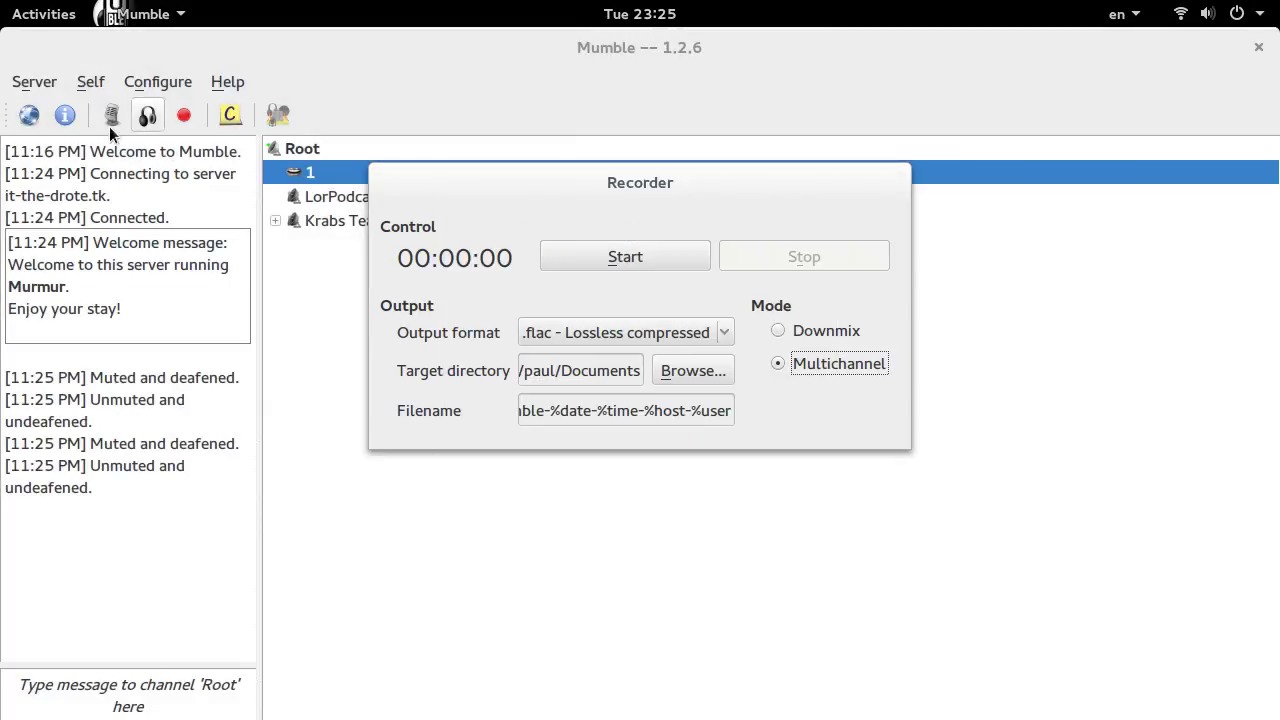
pyautogui.click(30, 115)
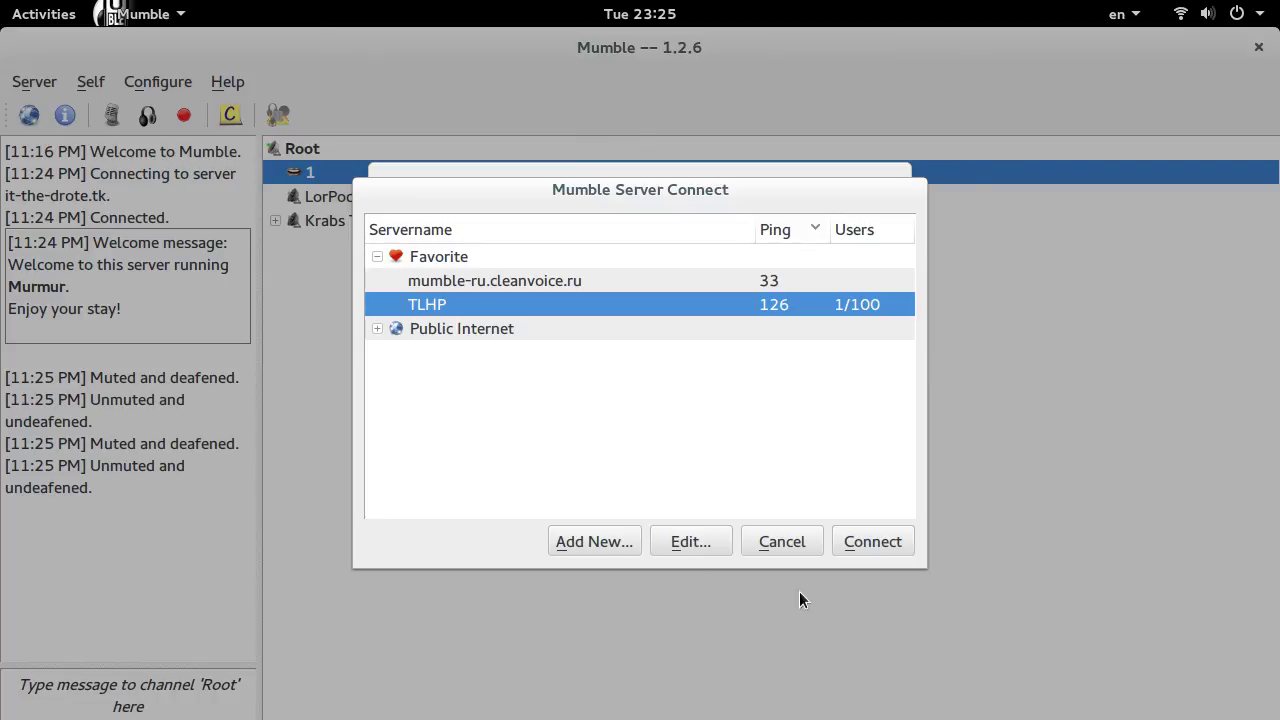
pyautogui.click(802, 537)
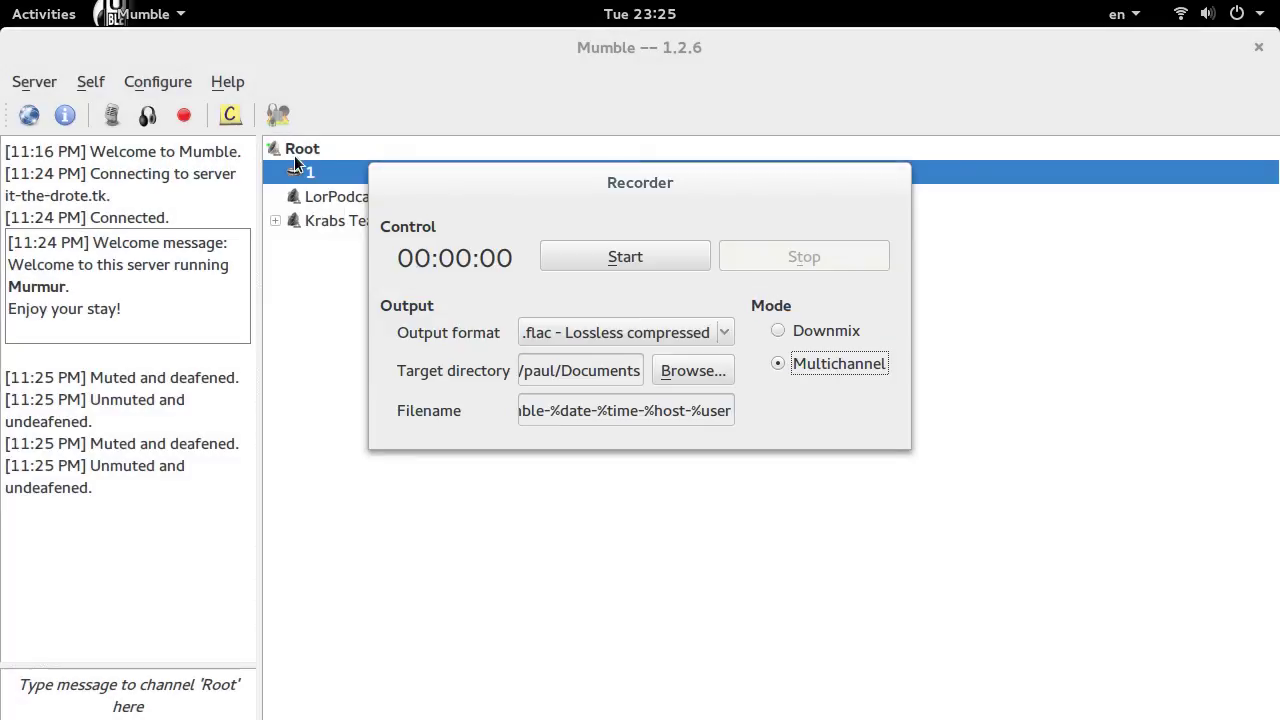
# - Set echo cancellation to Multichannel in the audio input settings and save the configuration
pyautogui.click(149, 86)
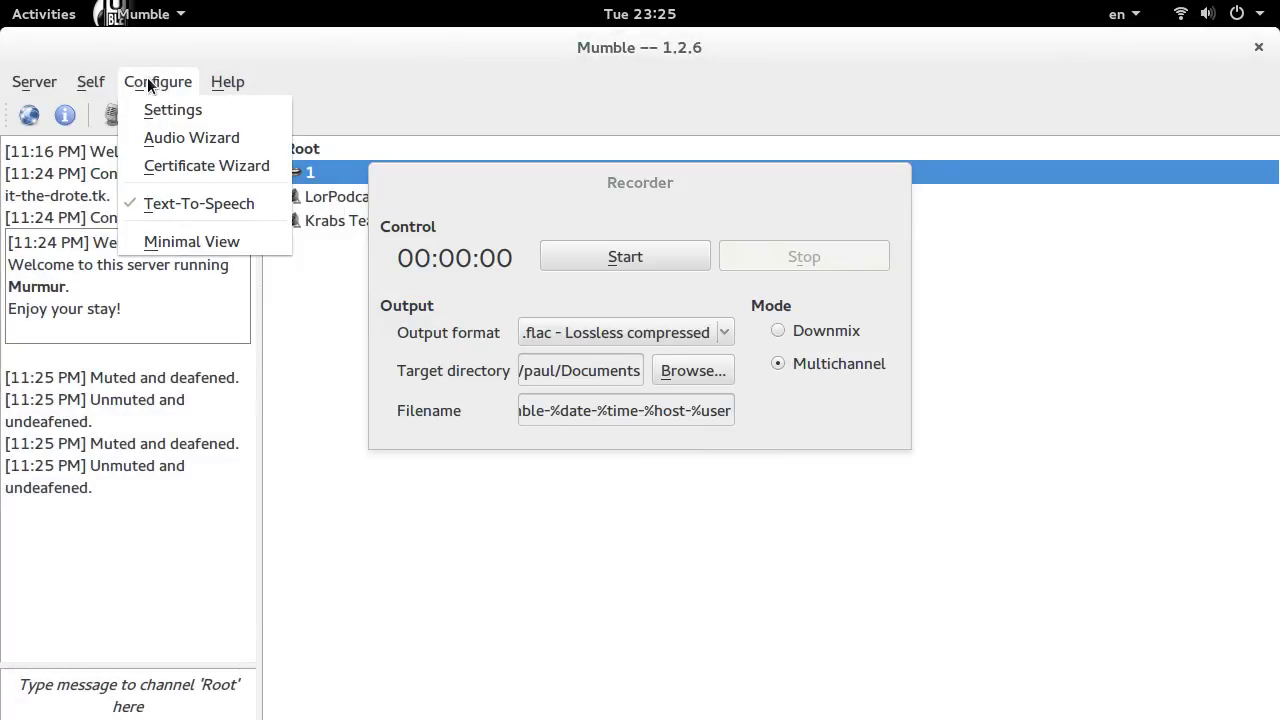
pyautogui.click(175, 113)
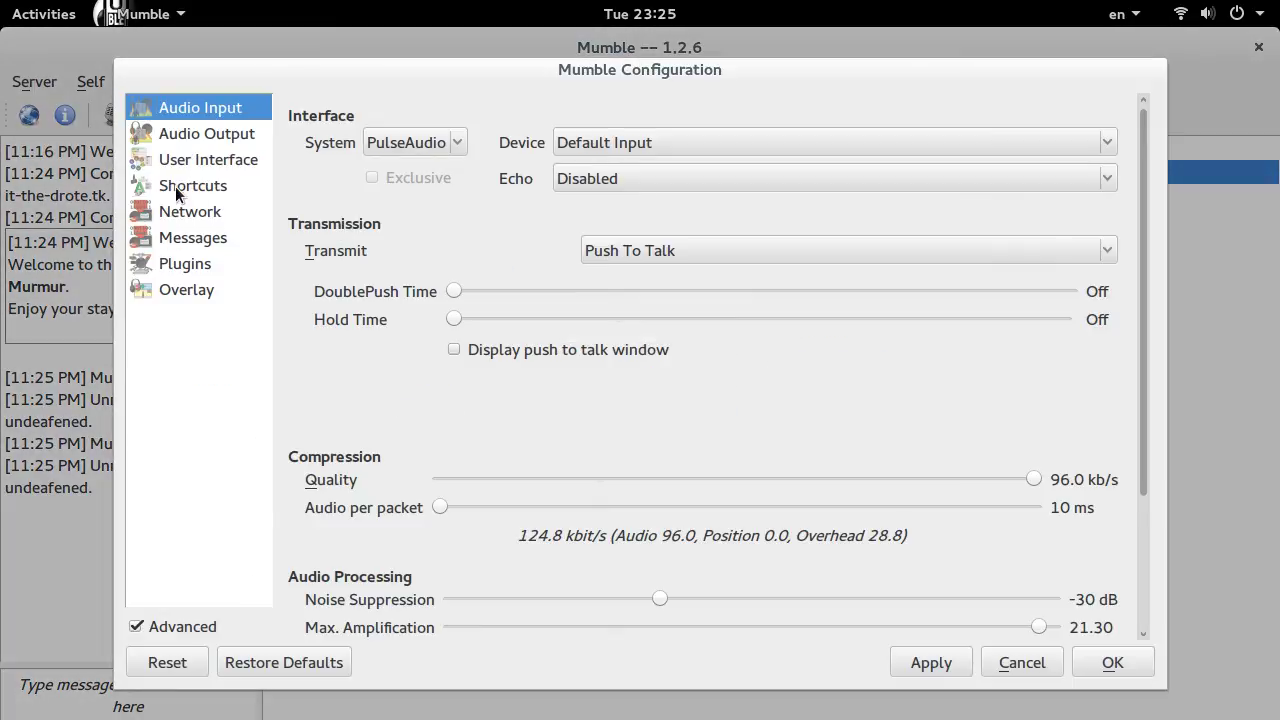
pyautogui.click(416, 140)
pyautogui.click(416, 140)
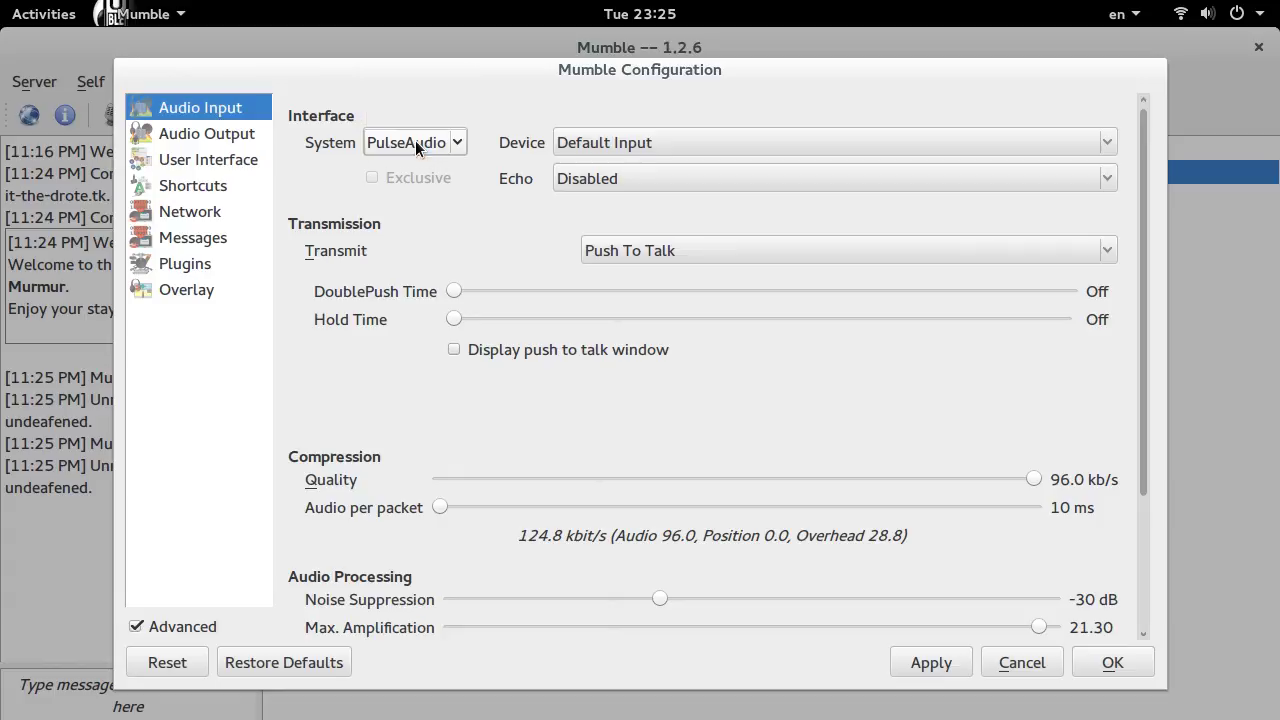
pyautogui.click(601, 175)
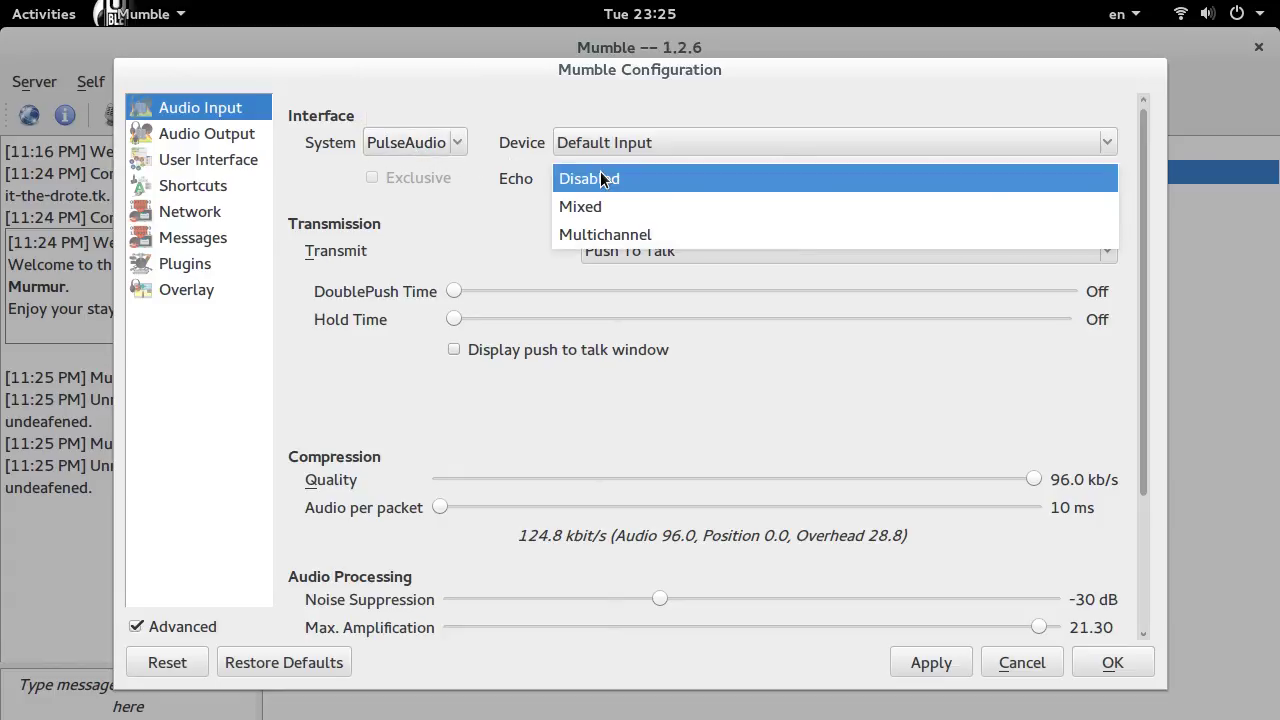
pyautogui.click(638, 234)
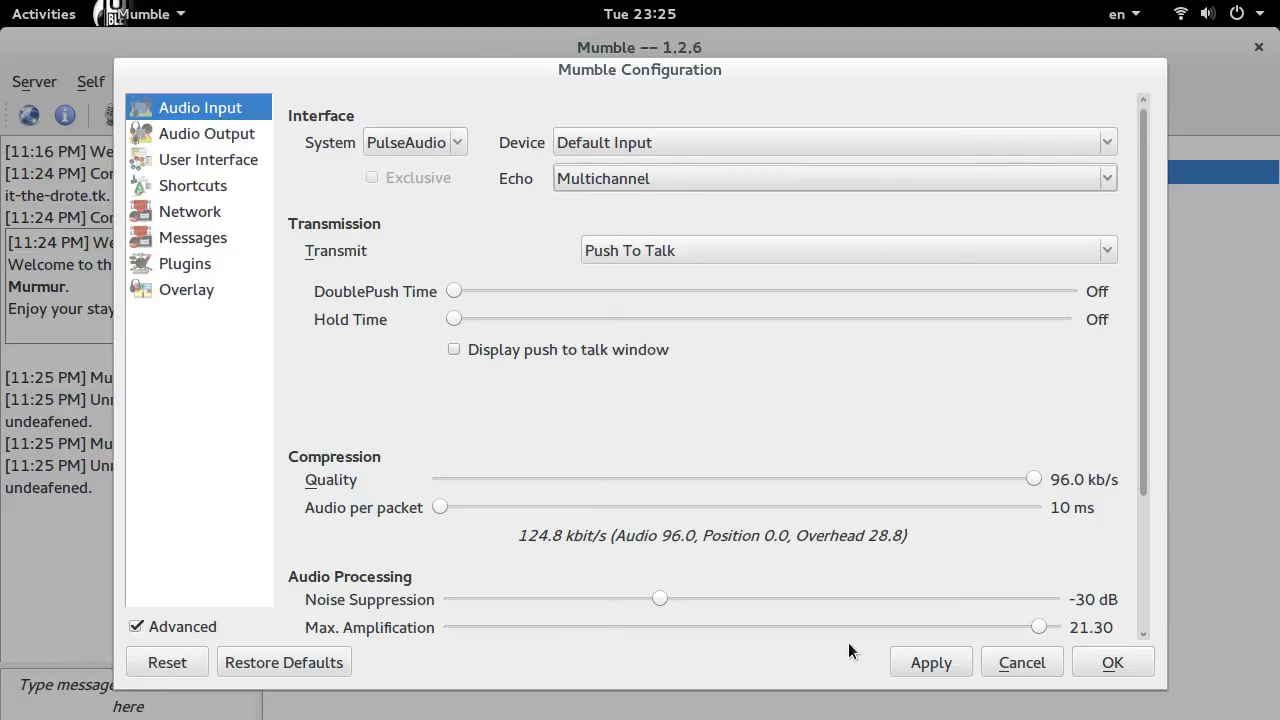
pyautogui.click(896, 663)
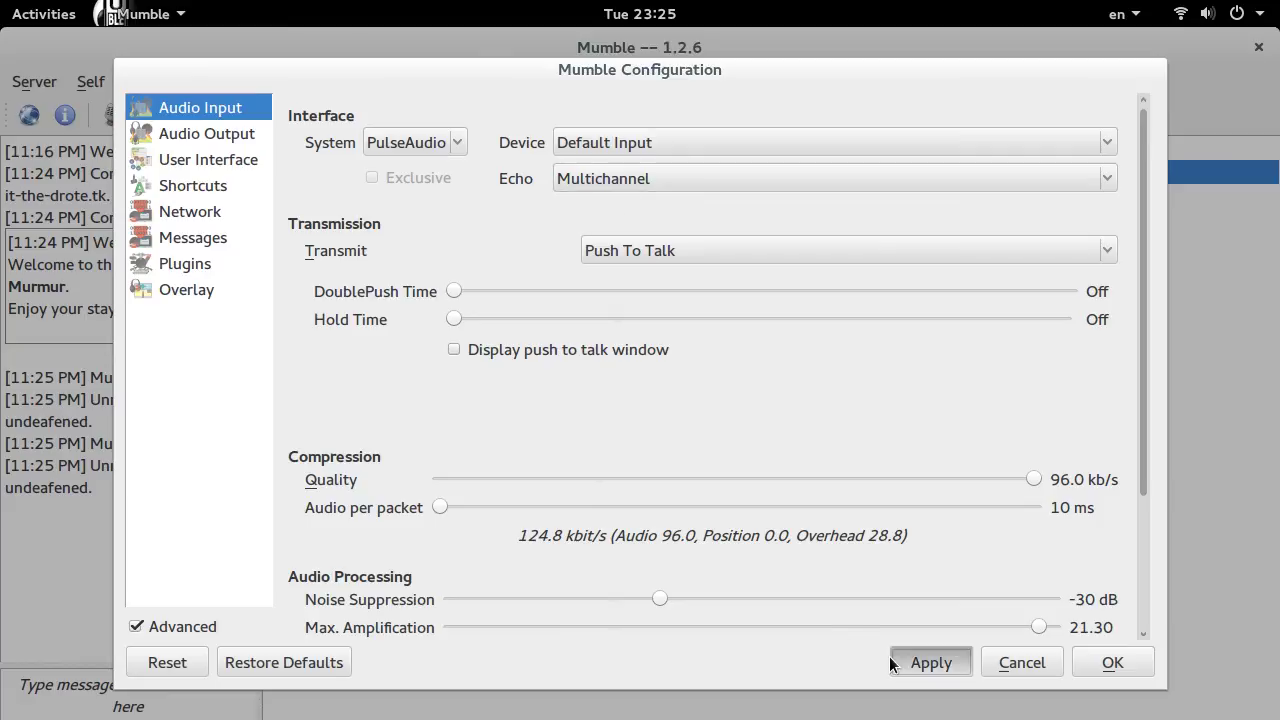
pyautogui.click(1118, 665)
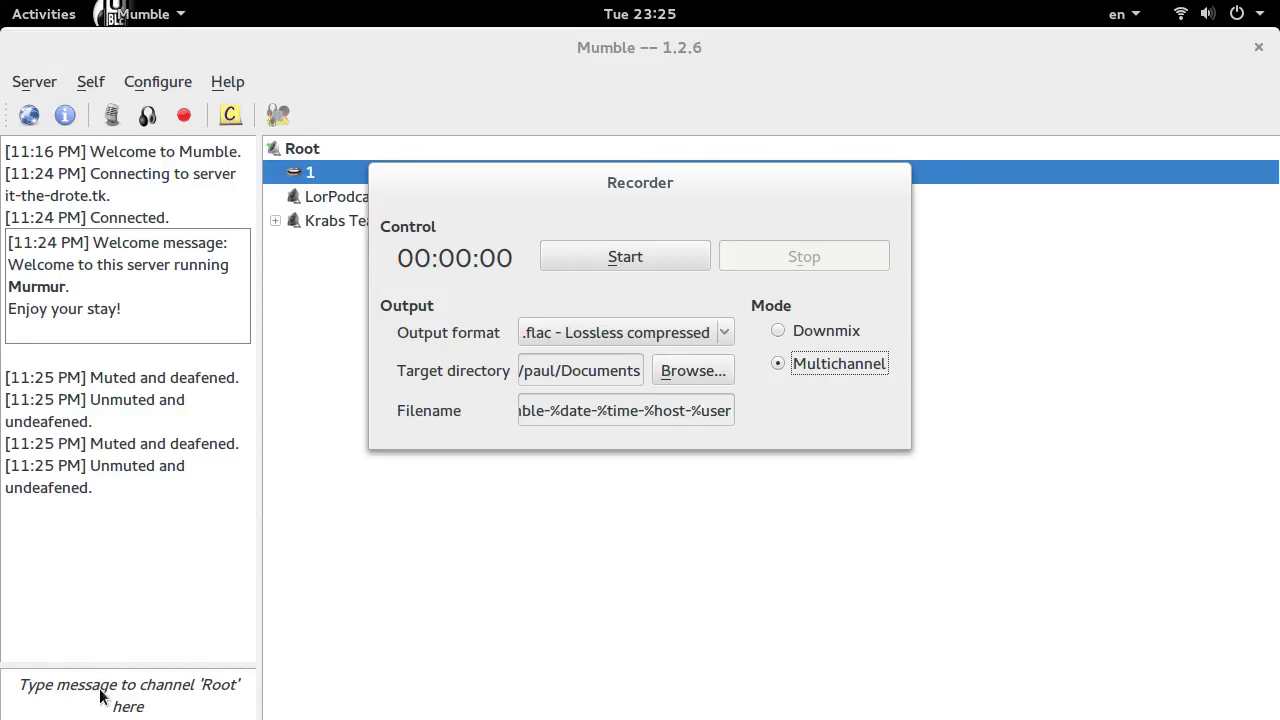
# - Send the text message "test" to the Root channel
pyautogui.click(100, 694)
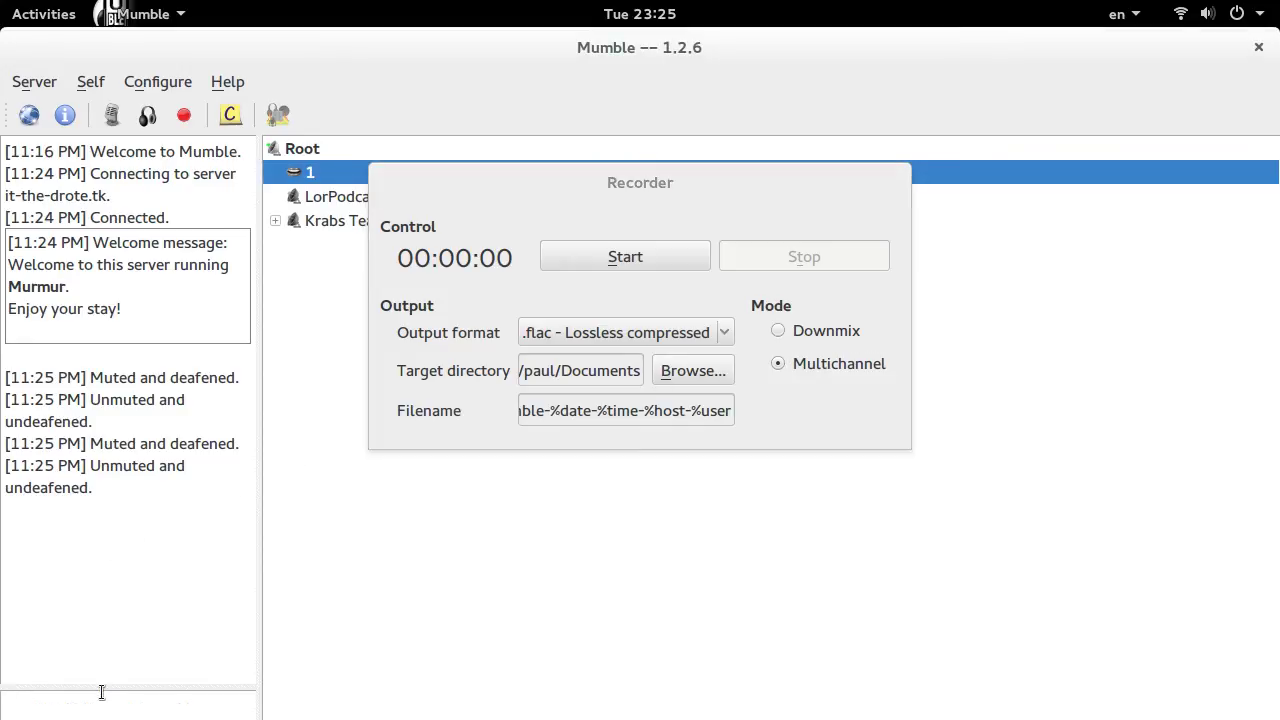
pyautogui.write('test')
pyautogui.press('Return')
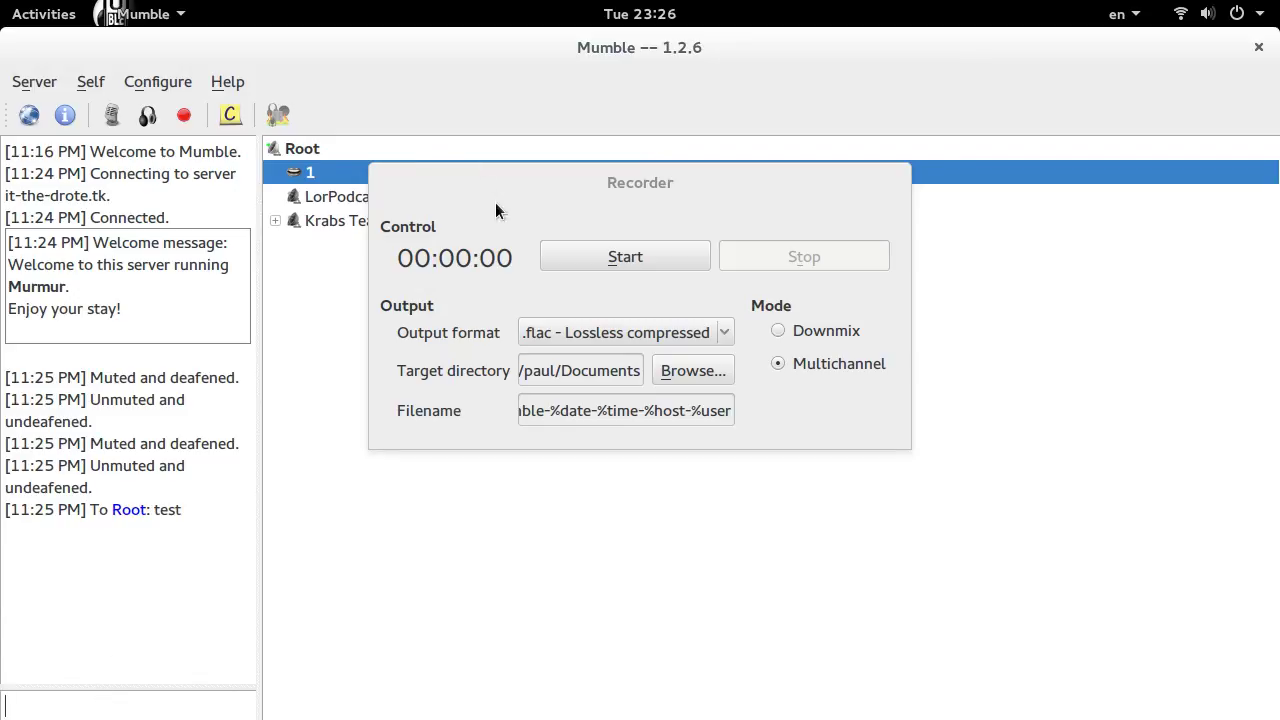
# - Move the Recorder window down out of the way to uncover the channel list
pyautogui.click(492, 229)
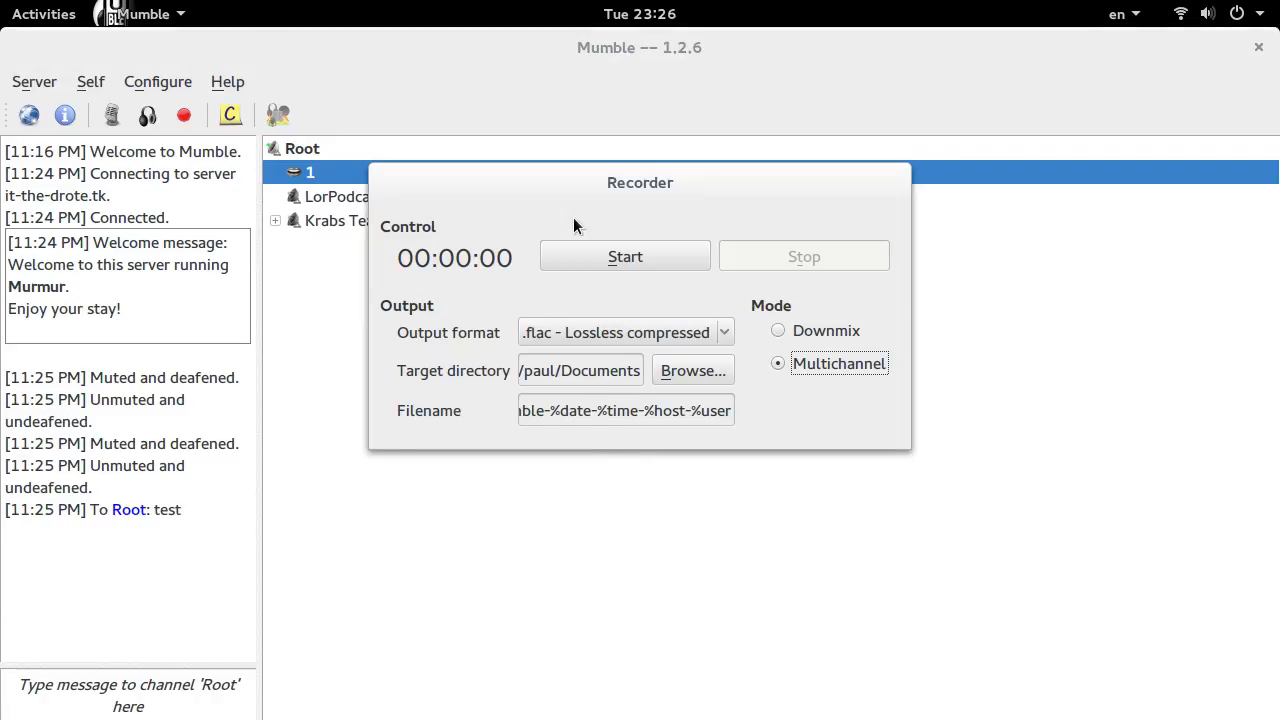
pyautogui.moveTo(571, 189); pyautogui.dragTo(726, 717)
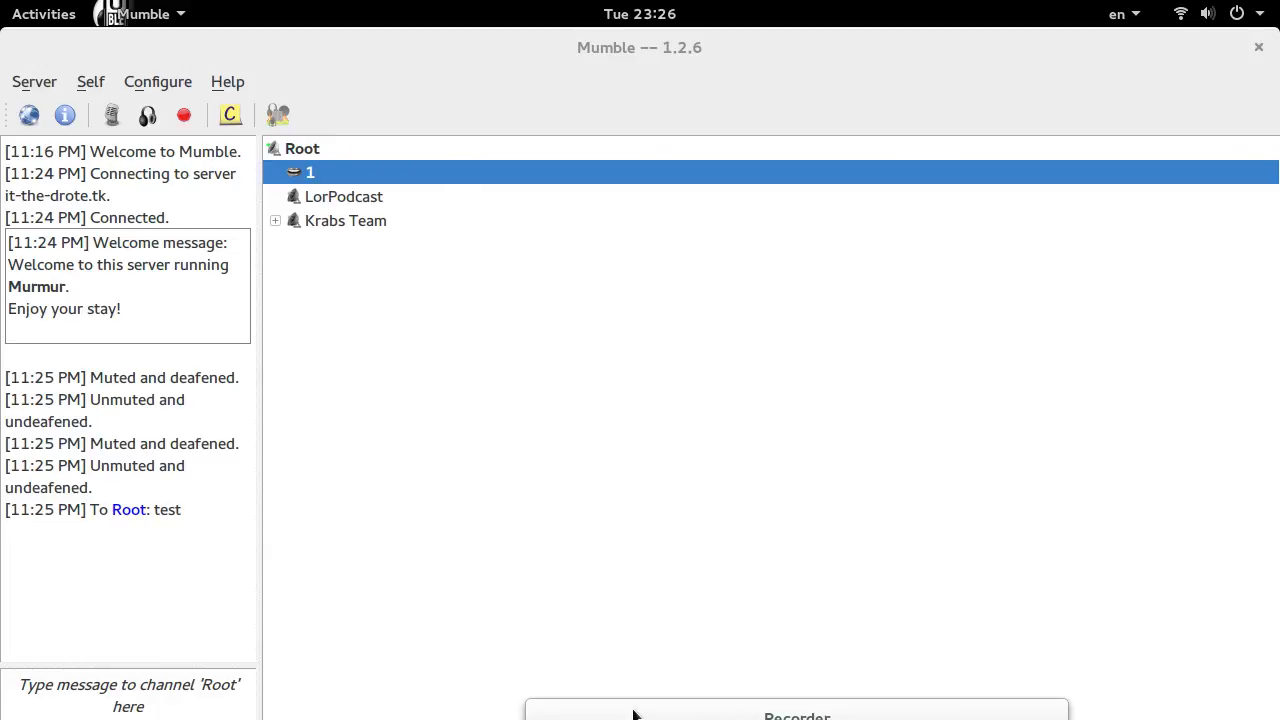
pyautogui.moveTo(634, 710); pyautogui.dragTo(638, 718)
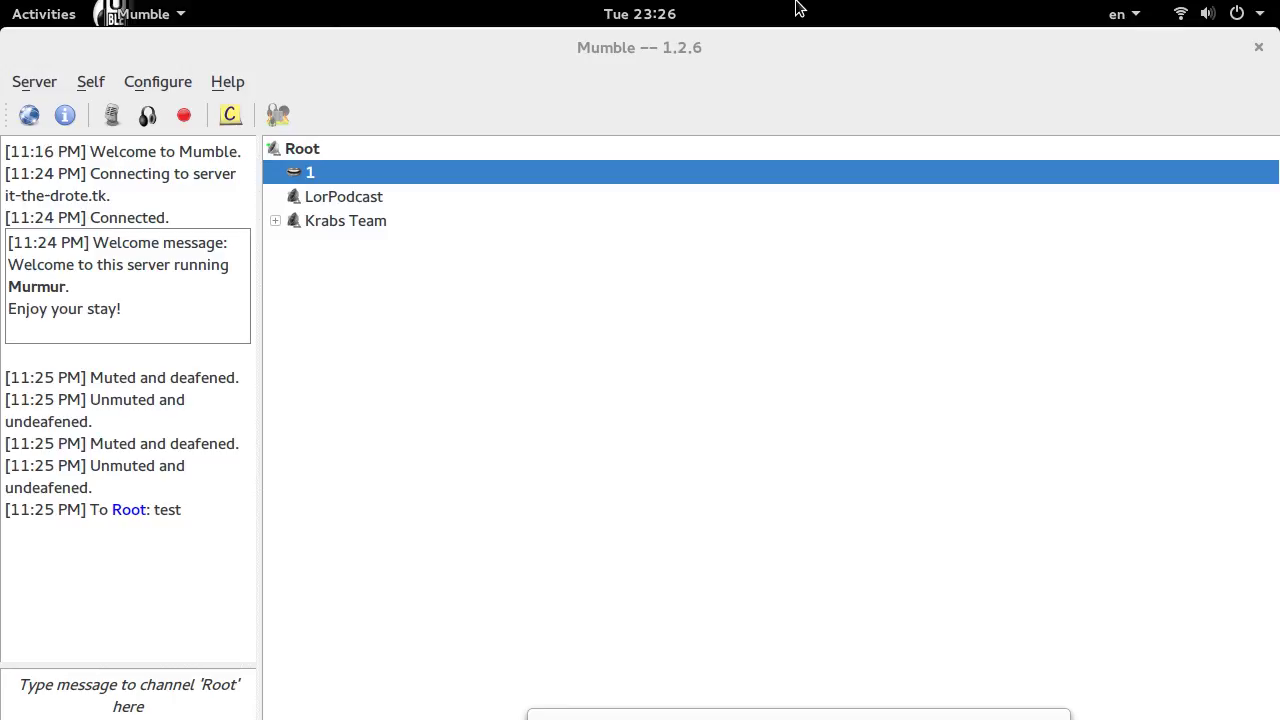
# - Close Mumble completely despite the active server connection and switch to the terminal
pyautogui.click(1259, 48)
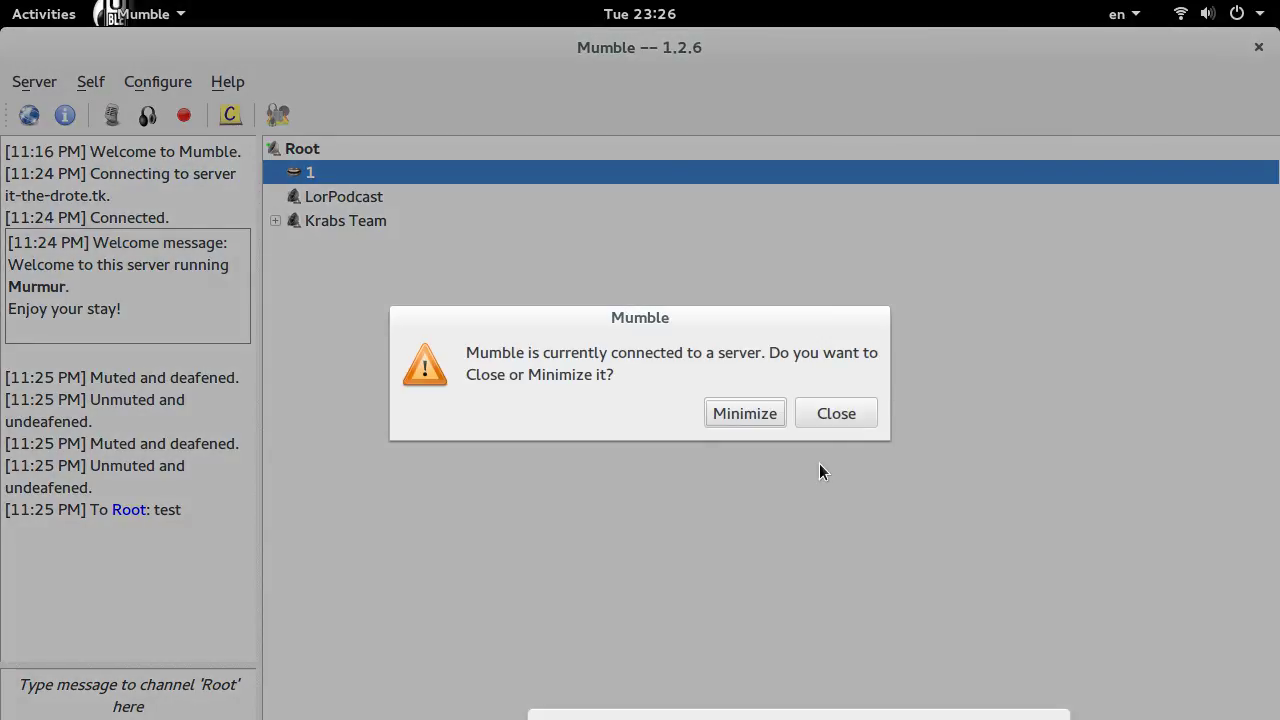
pyautogui.click(836, 414)
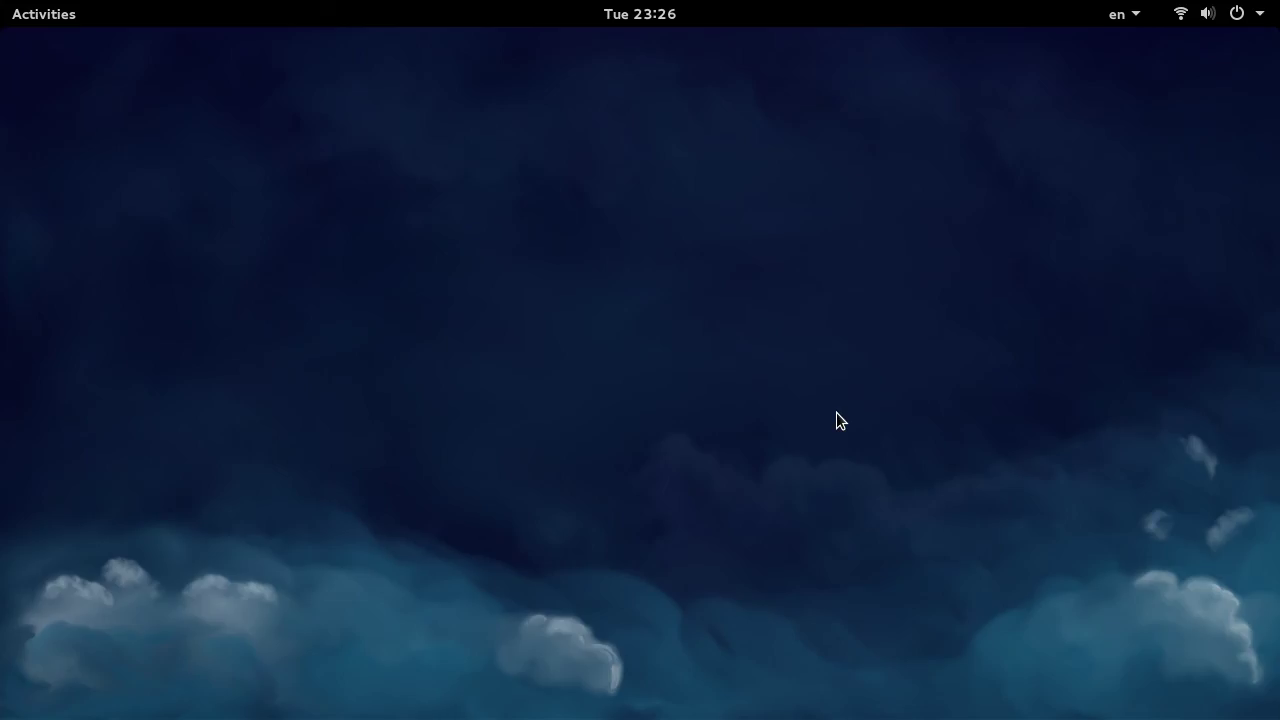
pyautogui.hotkey('alt', 'Tab')
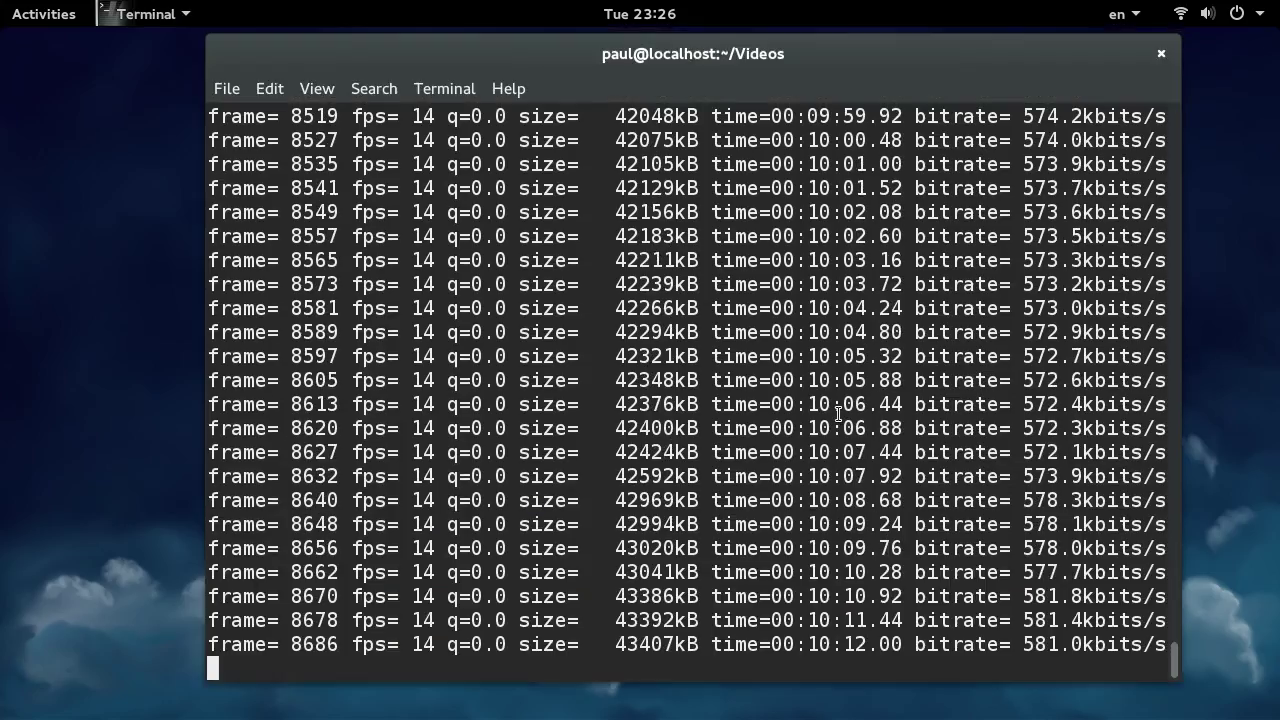